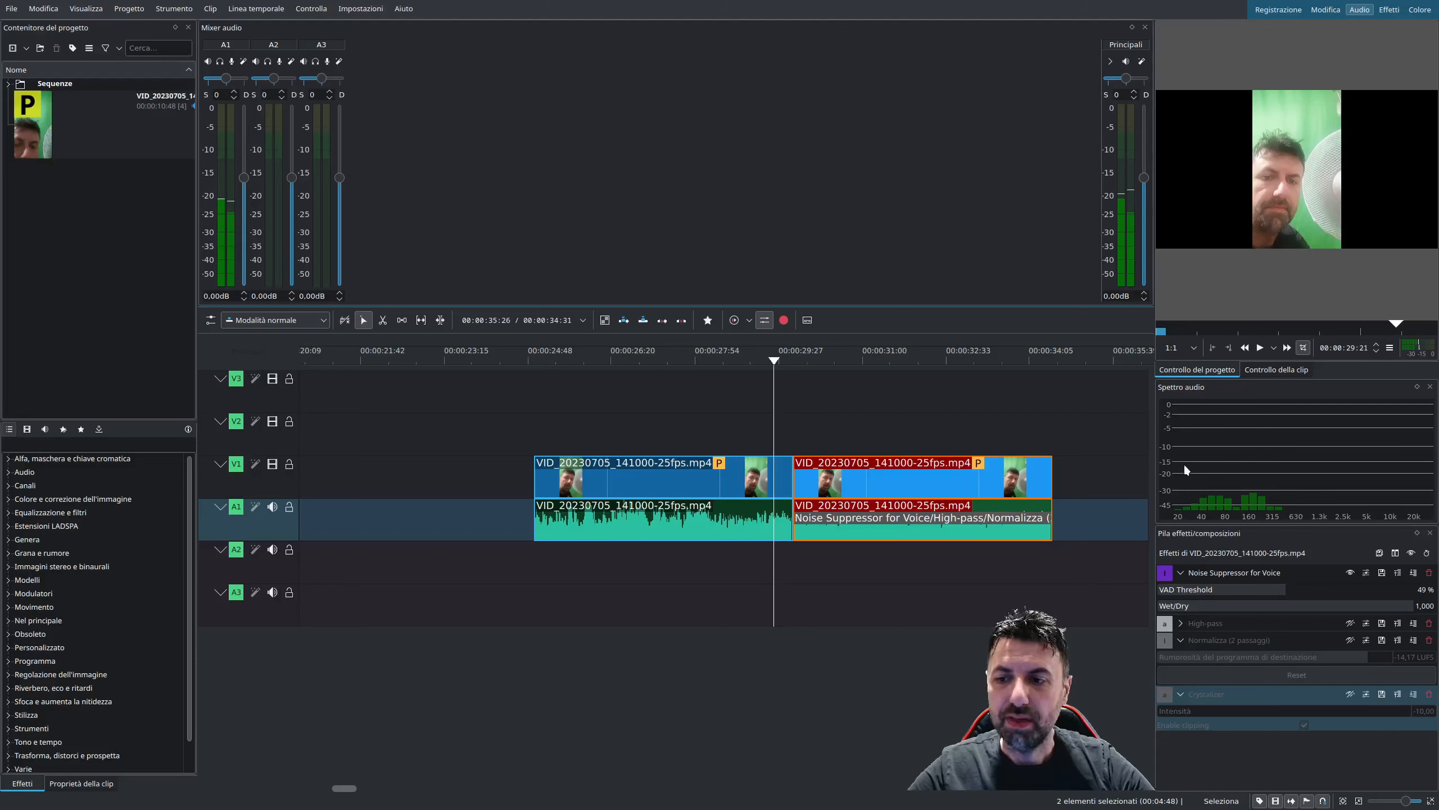
Step: Enable the High-pass effect on the second clip's audio and review its frequency, filter width and poles settings
click(1198, 623)
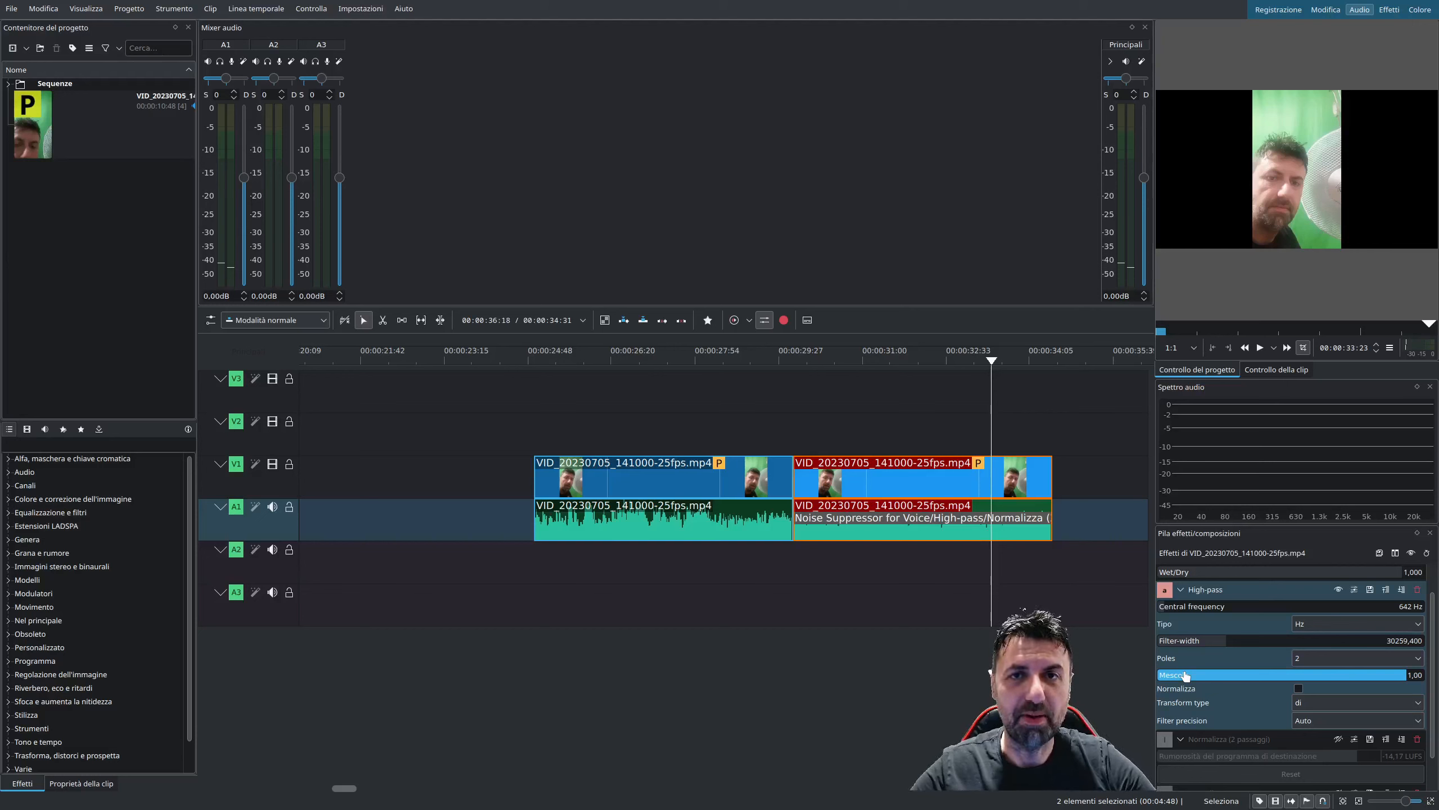
scroll(1185, 674, down, 1)
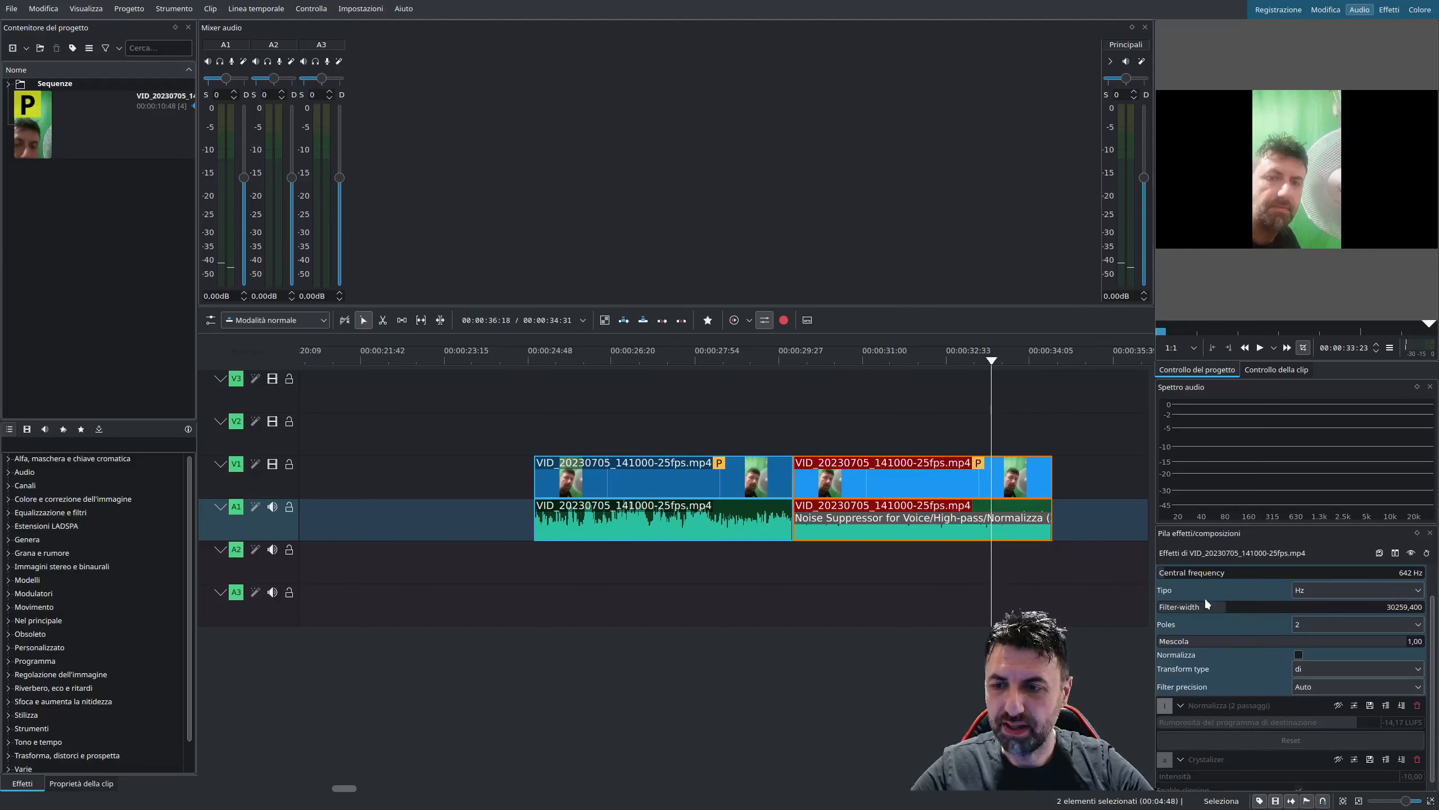
scroll(1204, 596, up, 1)
click(1181, 589)
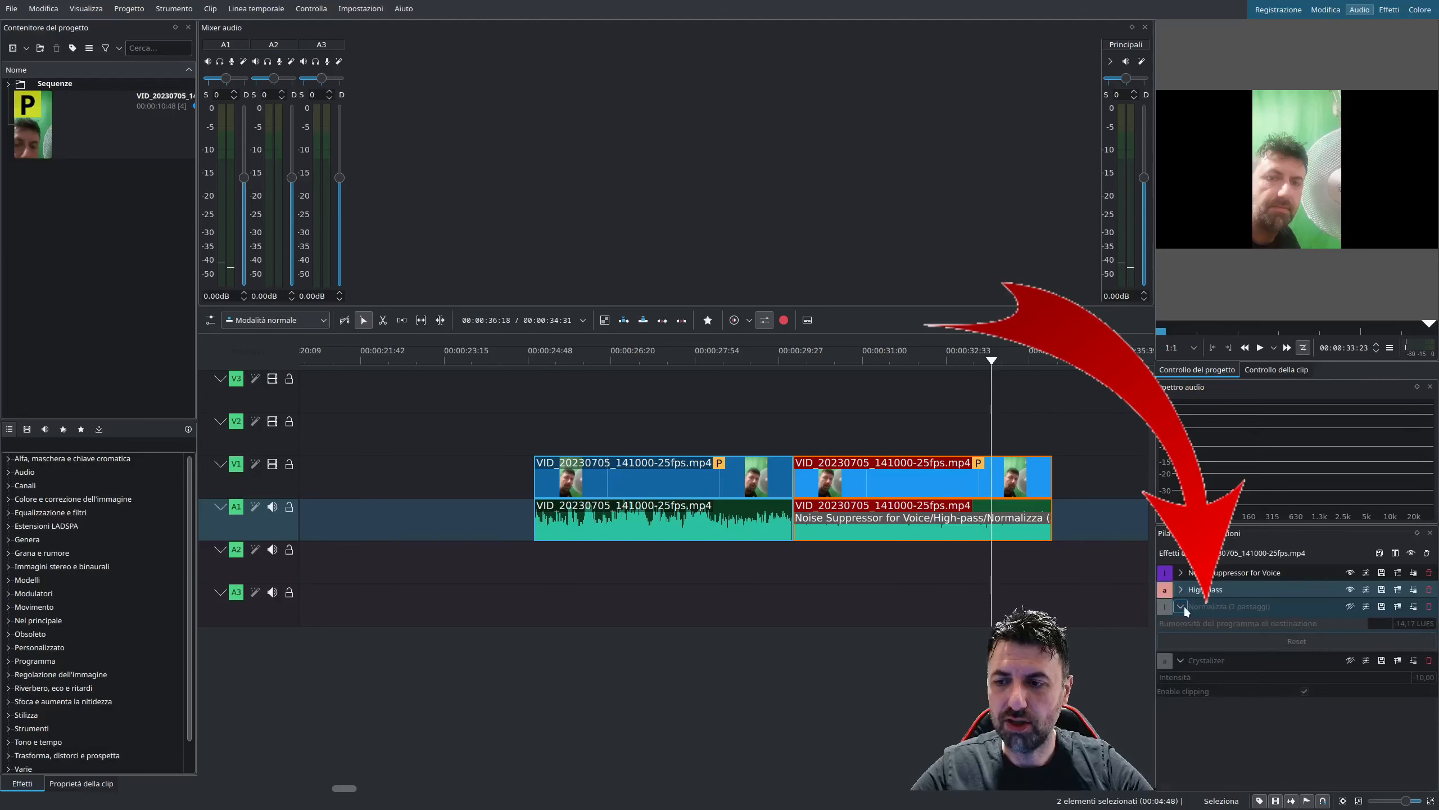
Step: Enable the Normalizza (2 passaggi) effect on the second clip, reset its analysis and preview the audio
click(1350, 607)
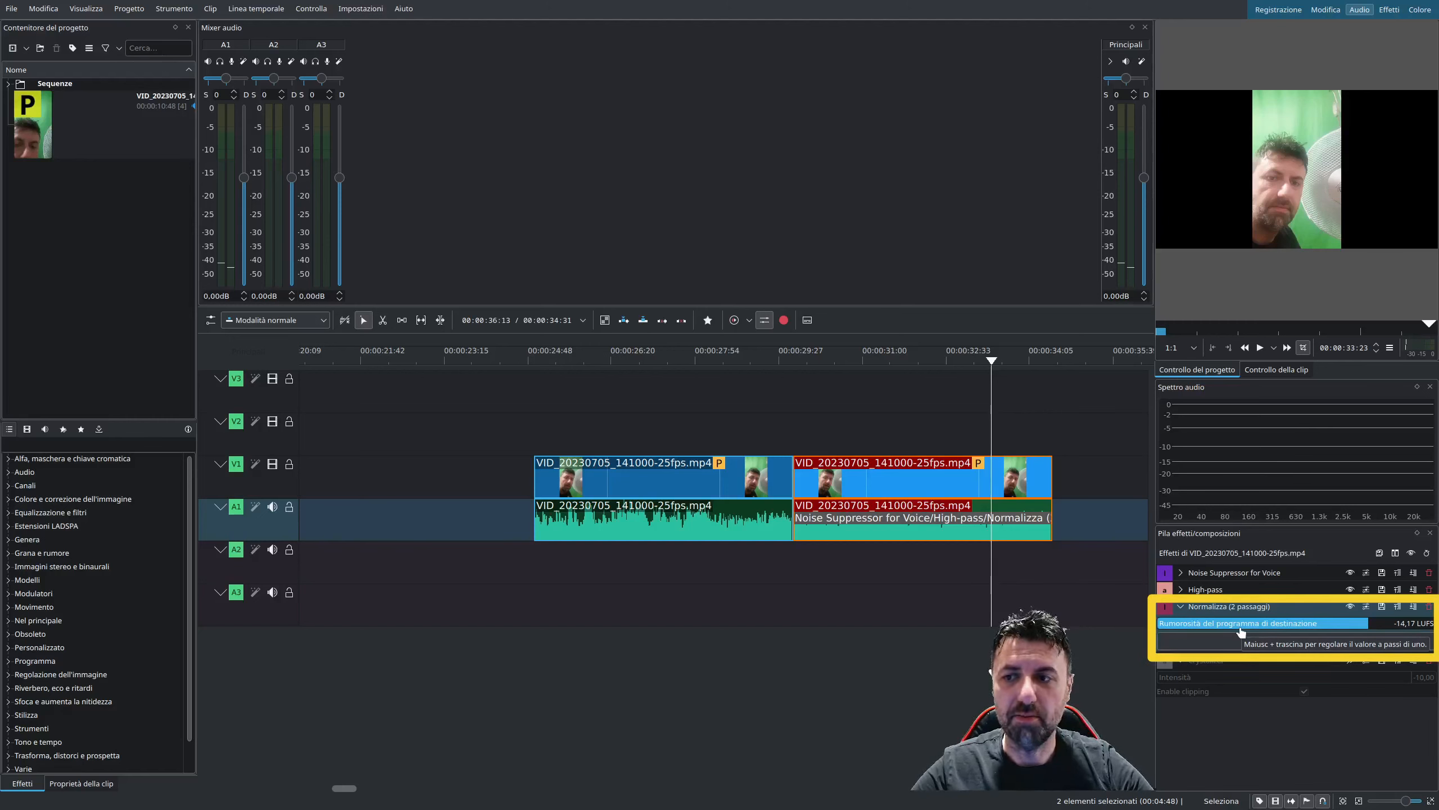
click(1410, 622)
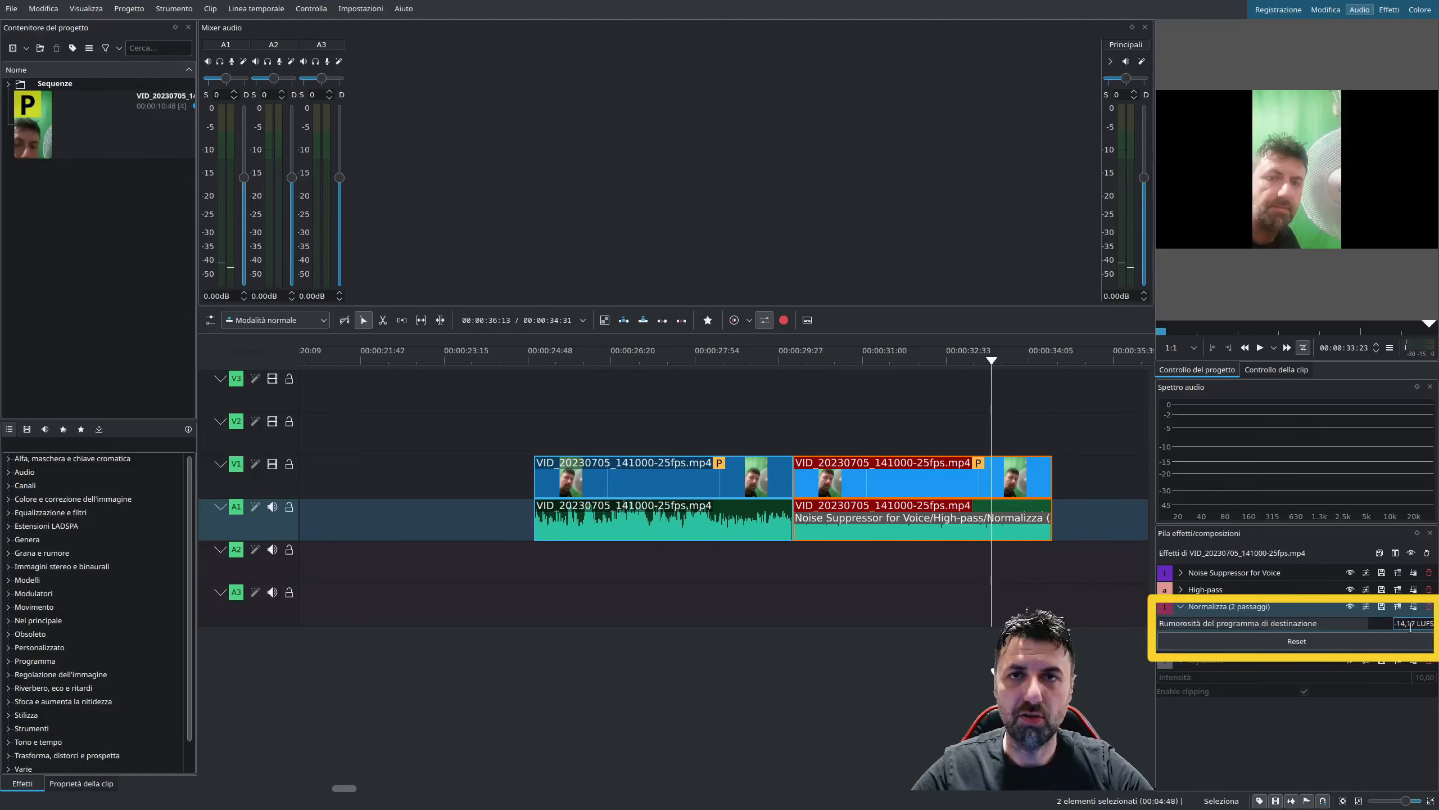
click(1302, 645)
click(1291, 641)
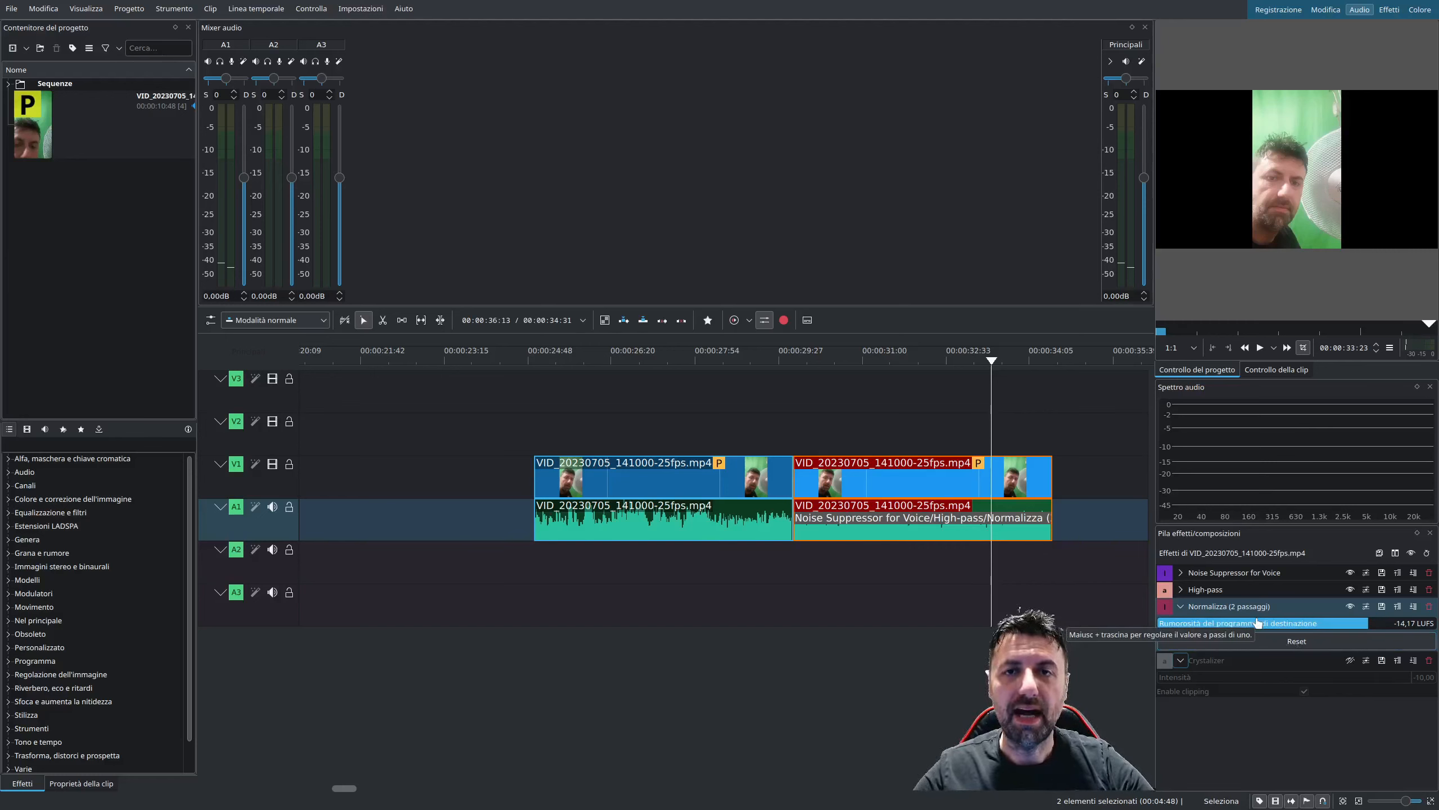
click(1260, 347)
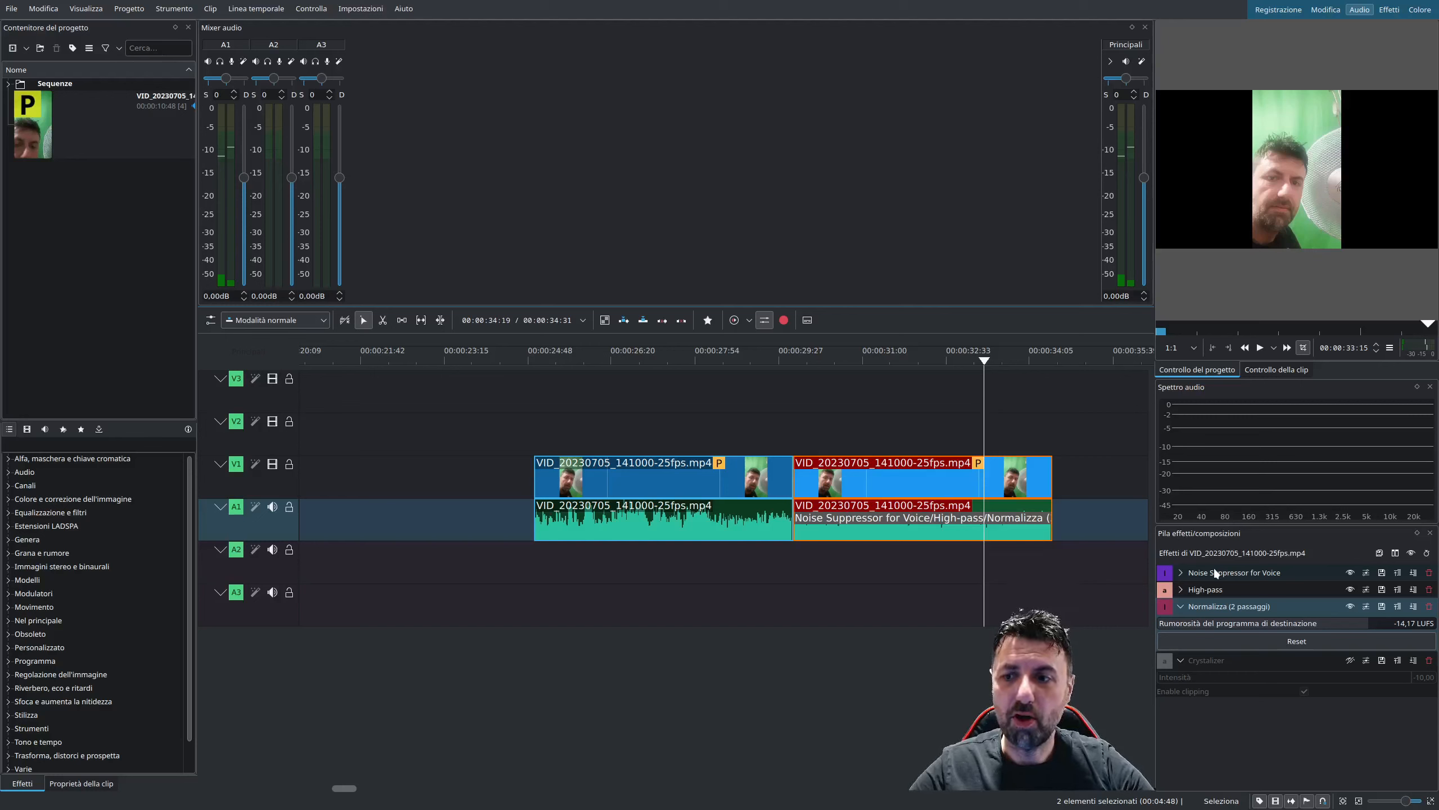
click(1181, 609)
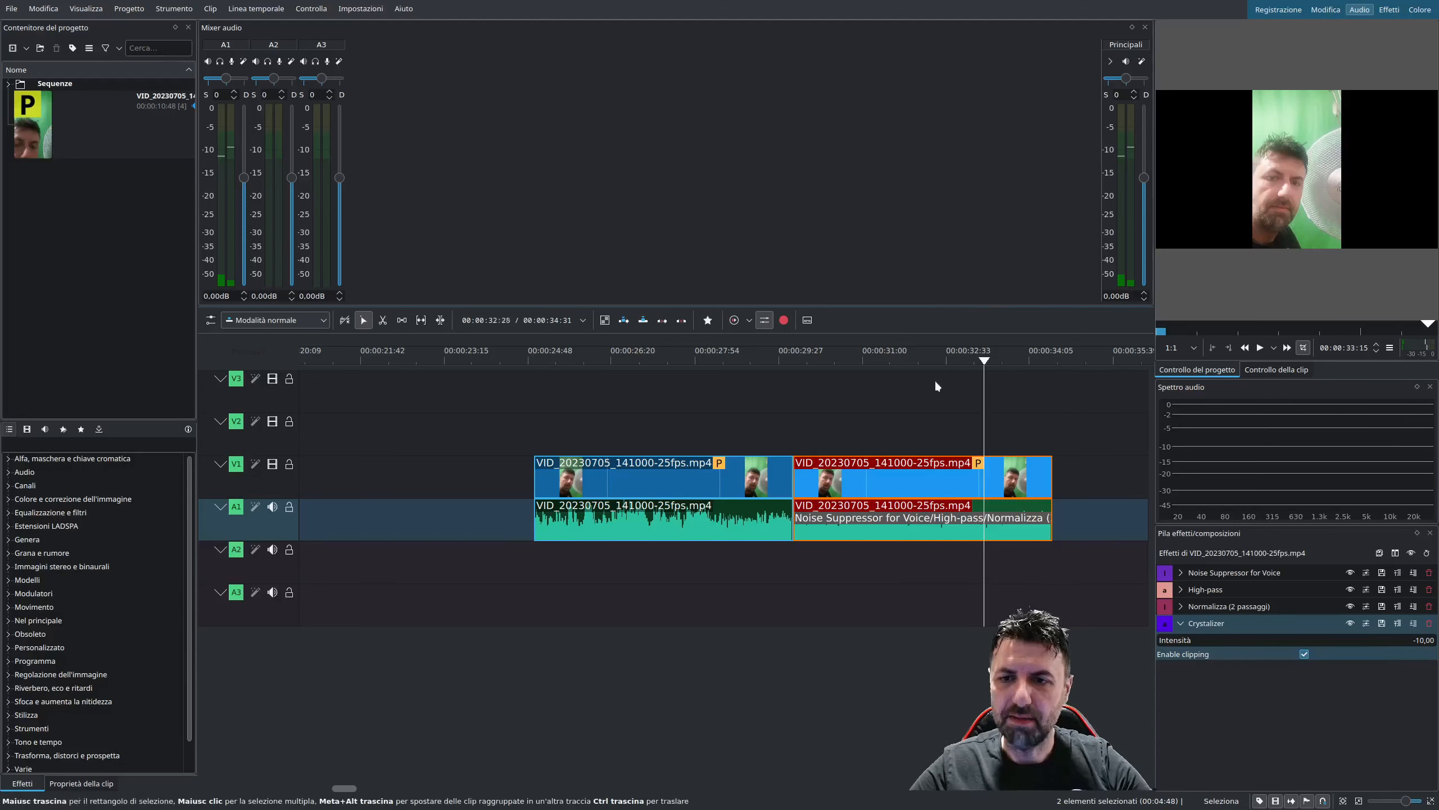
Step: Play the selected second clip in a loop and set its Crystalizer intensity to -10,00
click(847, 430)
click(1274, 348)
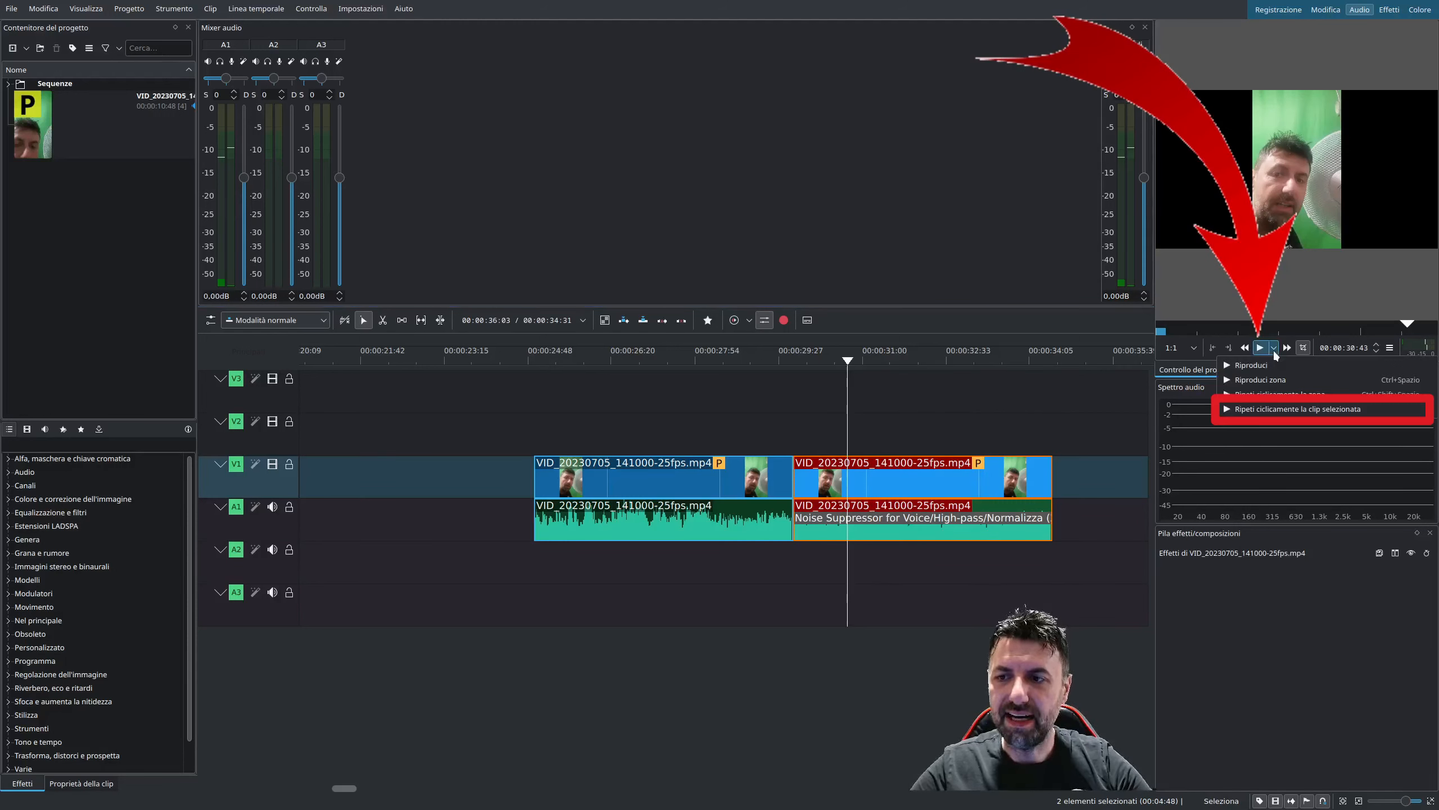
click(1269, 410)
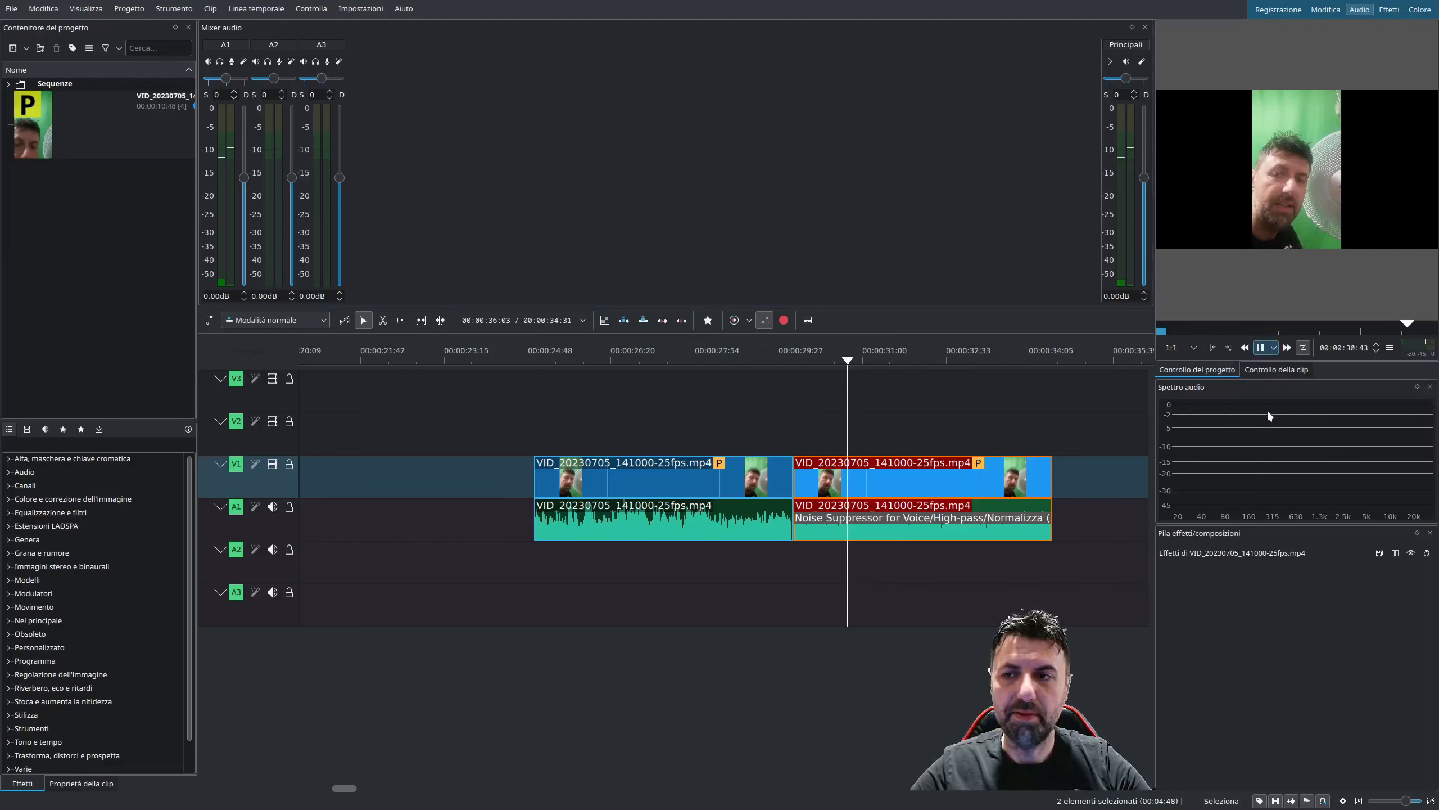
click(1040, 531)
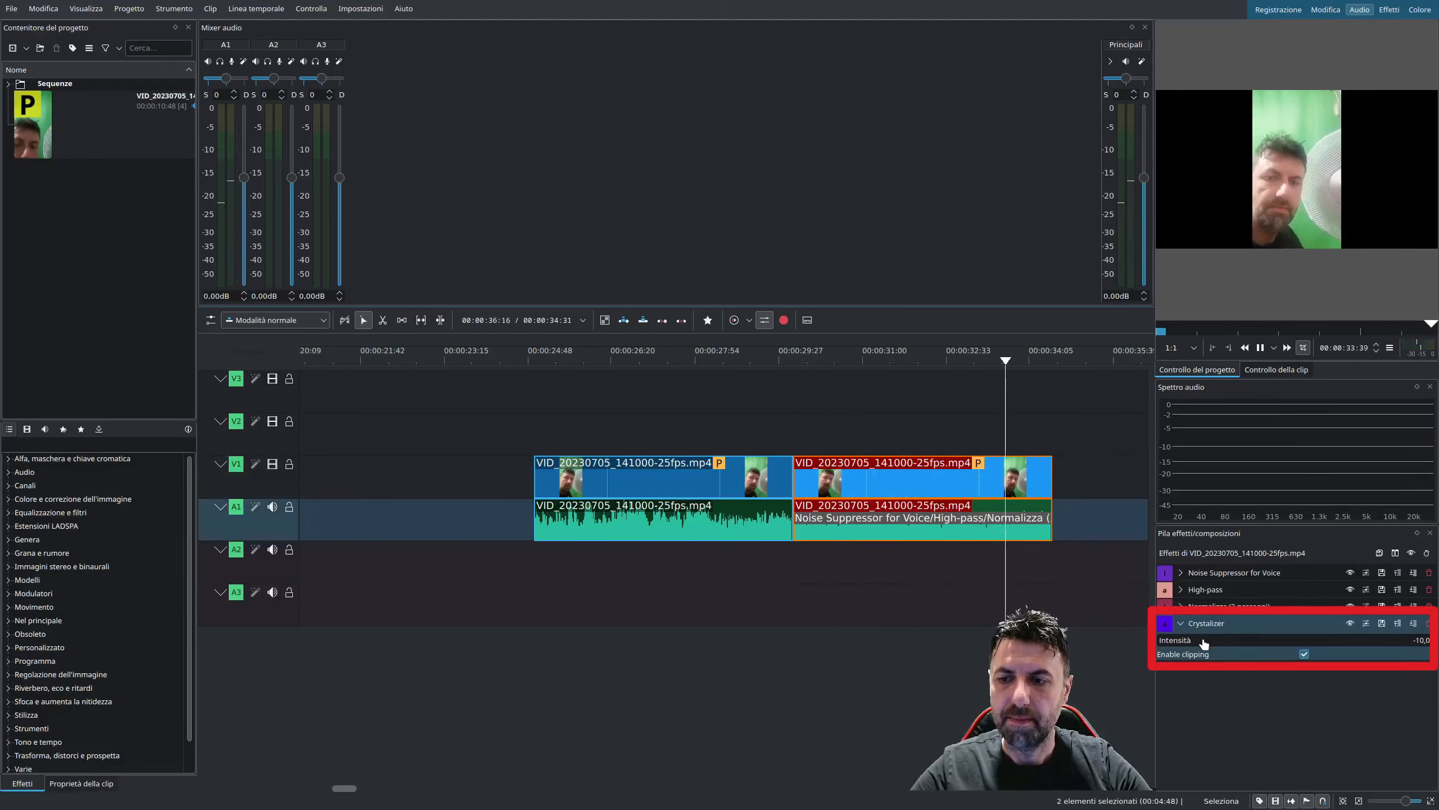
drag(1204, 643, 1159, 645)
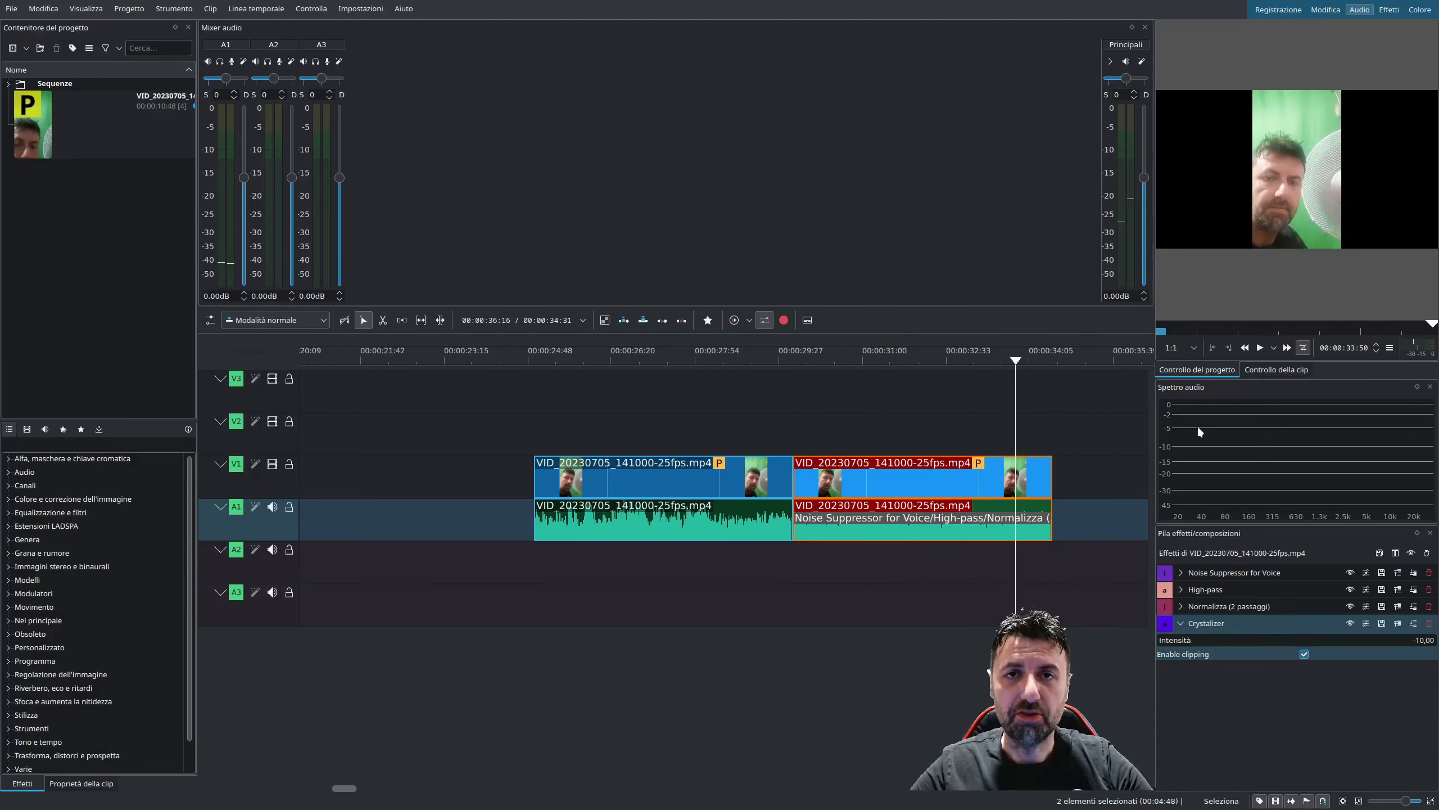
Step: Play both clips from the start of the first one to compare the original and processed audio
click(531, 360)
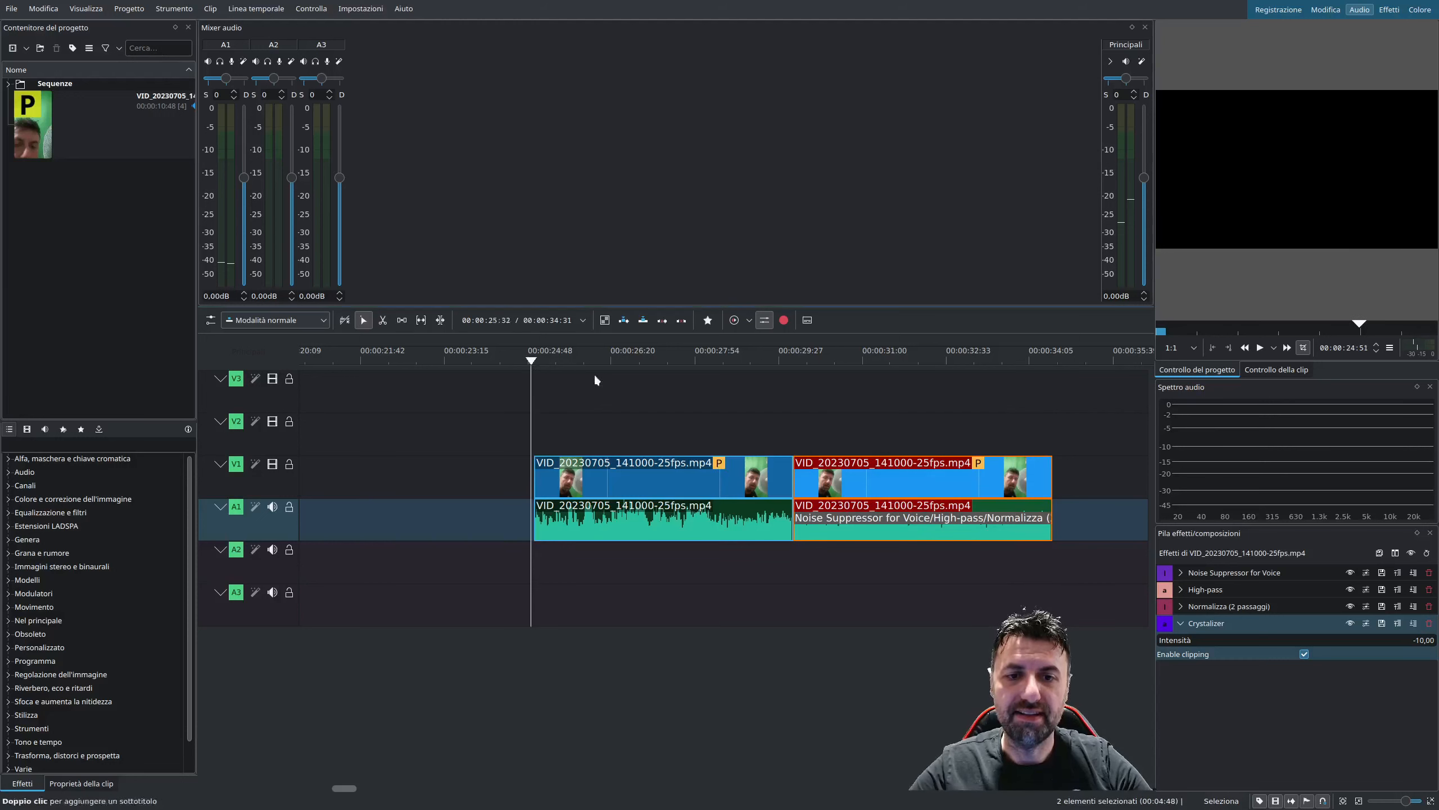
click(1257, 350)
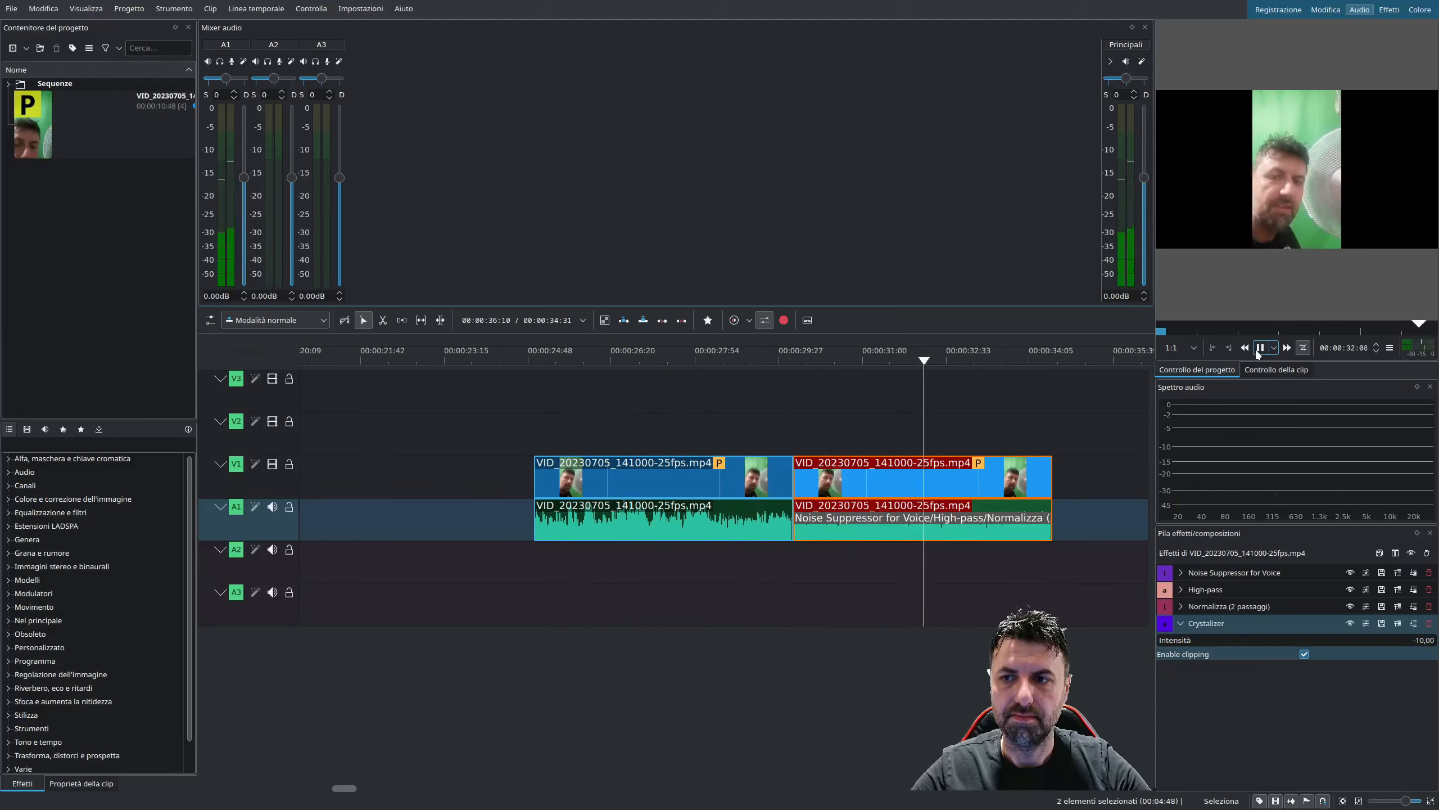
click(1258, 348)
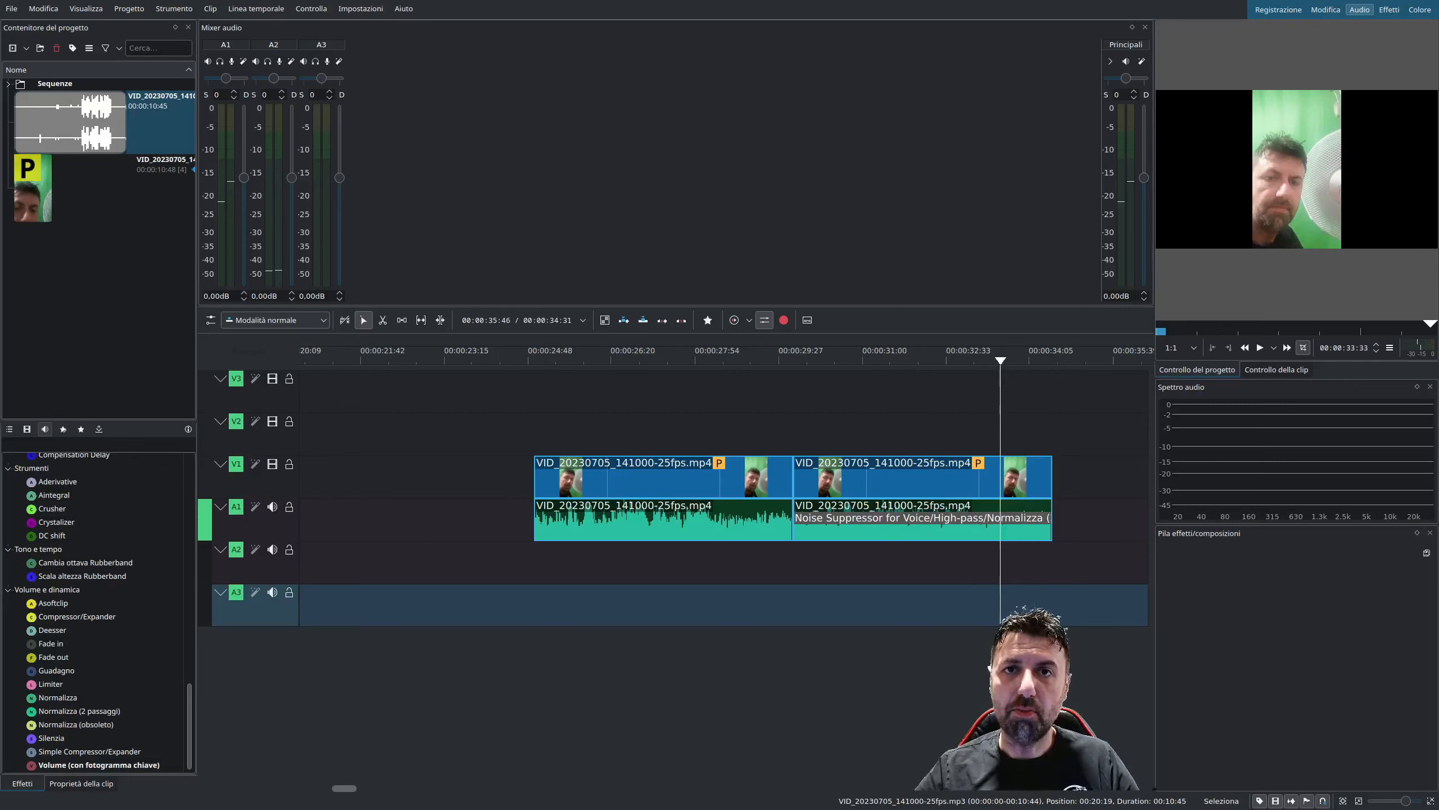
Step: Add VID_20230705_141000-25fps.mp3 to the timeline and place it on track A2, starting before the first video clip
drag(85, 122, 388, 607)
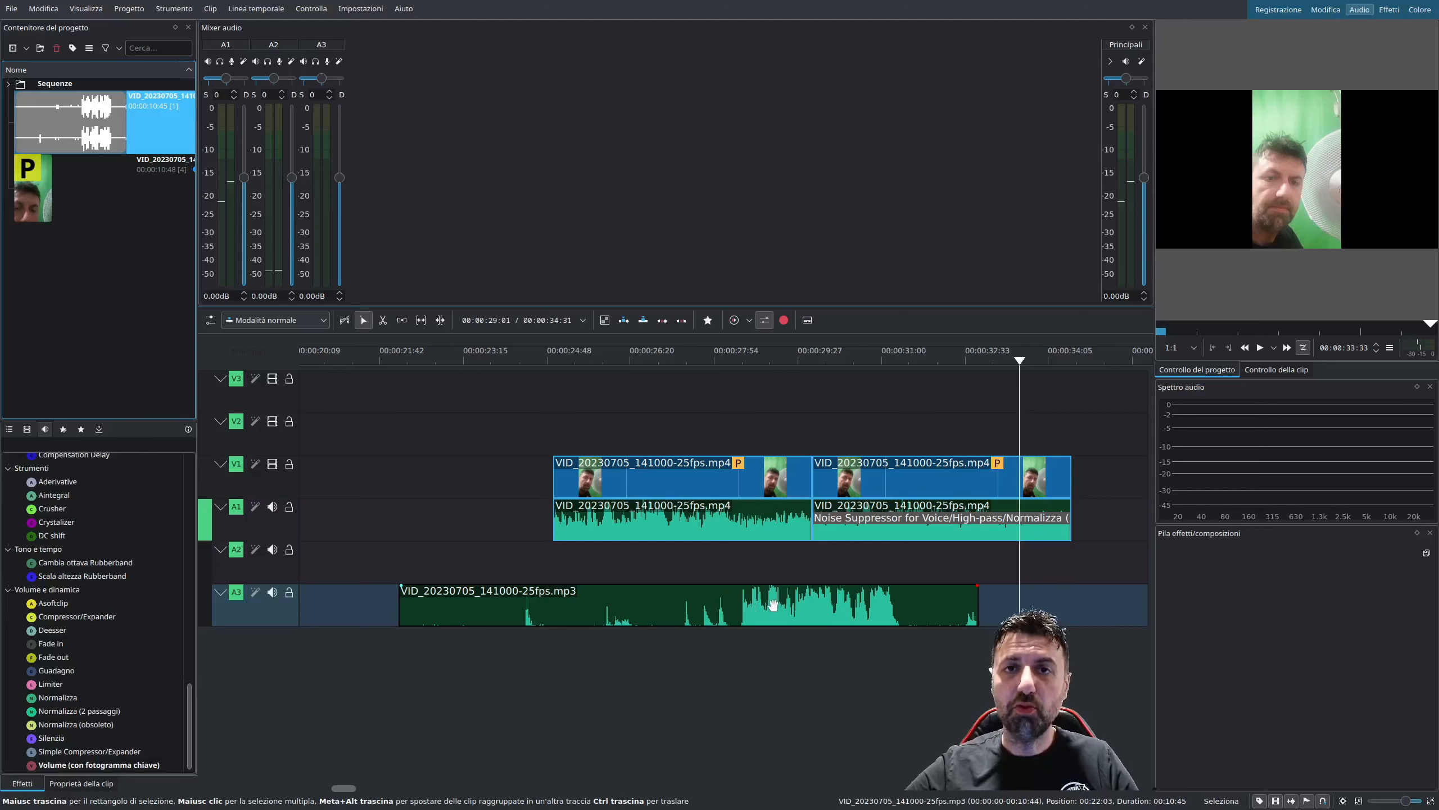
drag(774, 606, 703, 569)
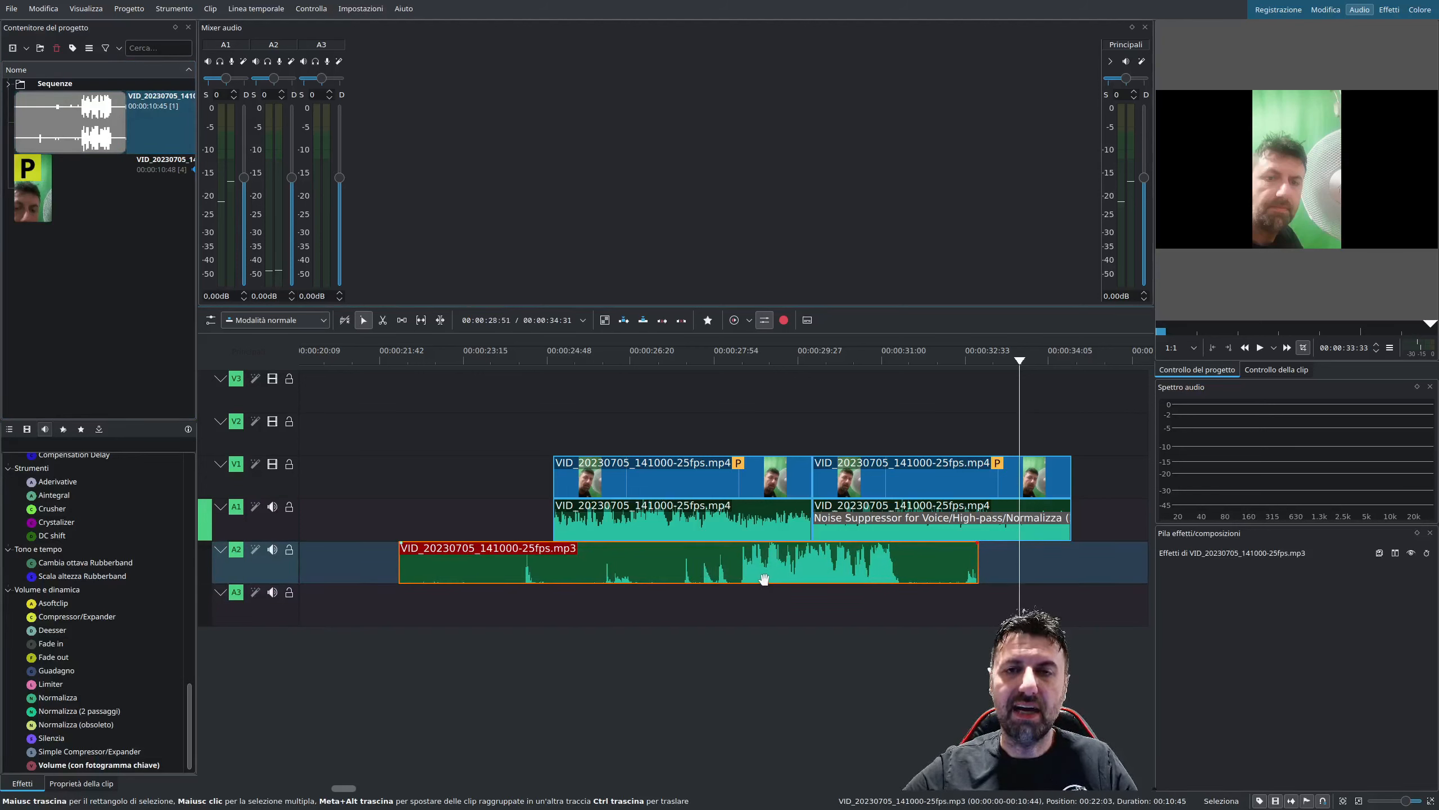
drag(895, 565, 781, 569)
Step: Set the second clip's audio on A1 as the audio reference and align the mp3 clip on A2 to it
click(897, 507)
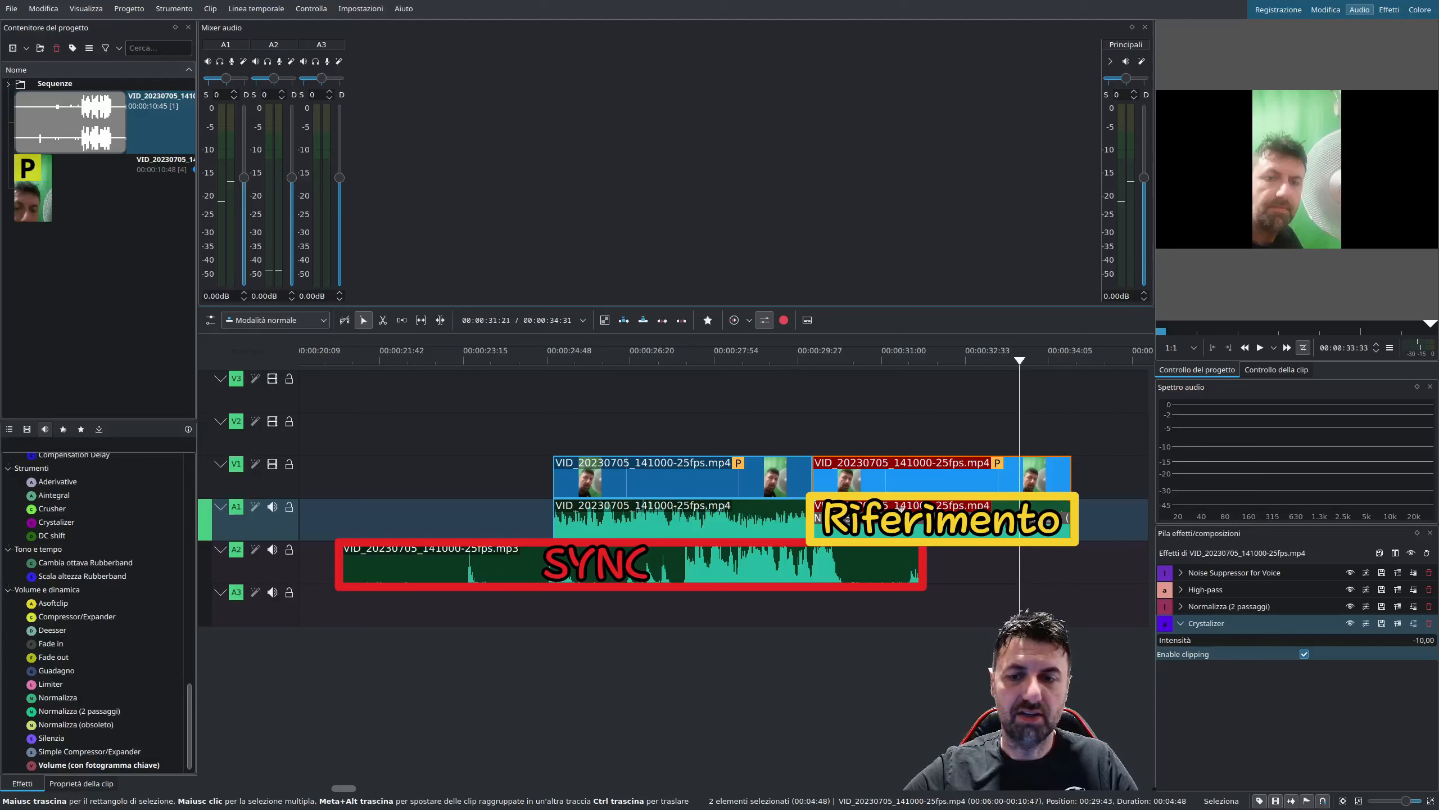
right_click(887, 521)
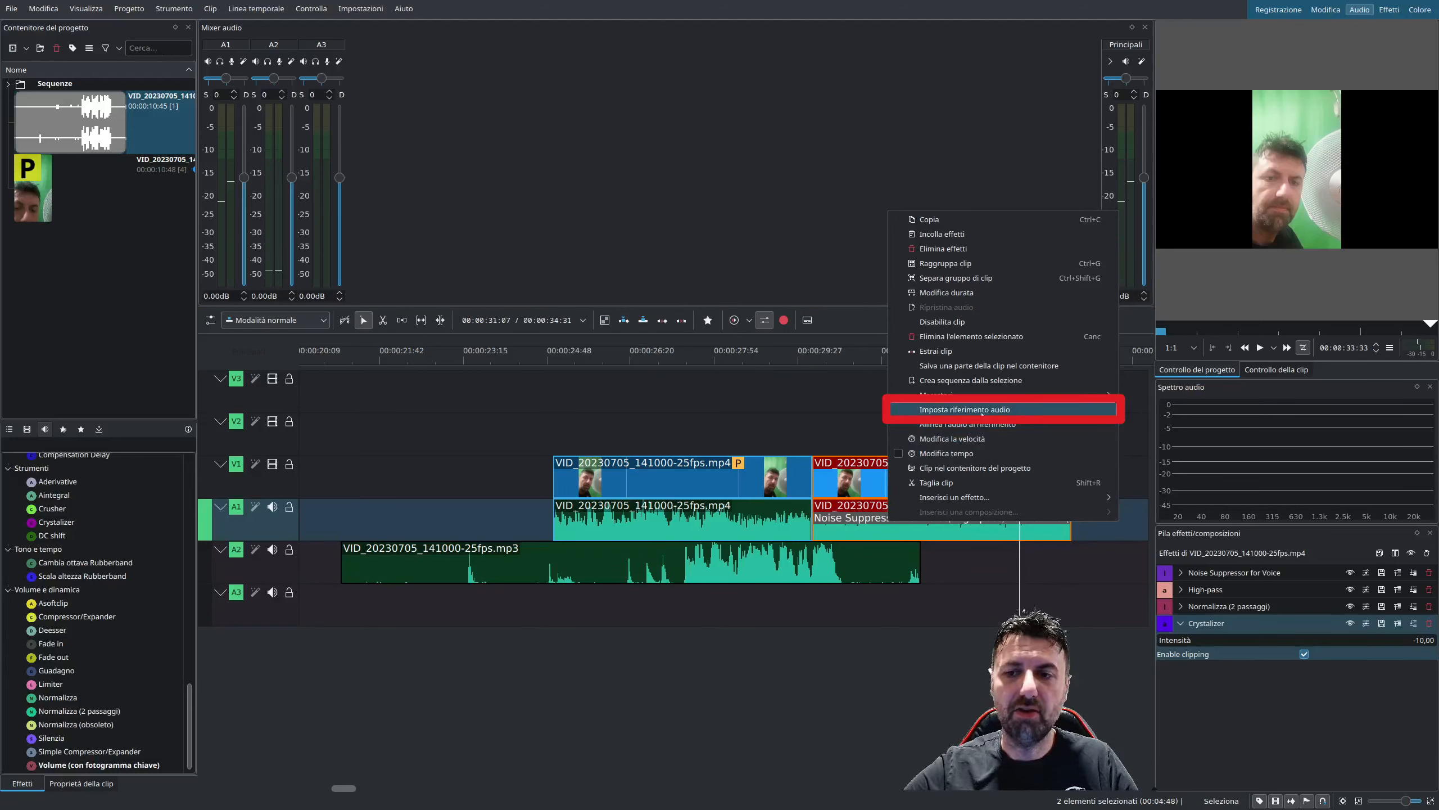
click(982, 413)
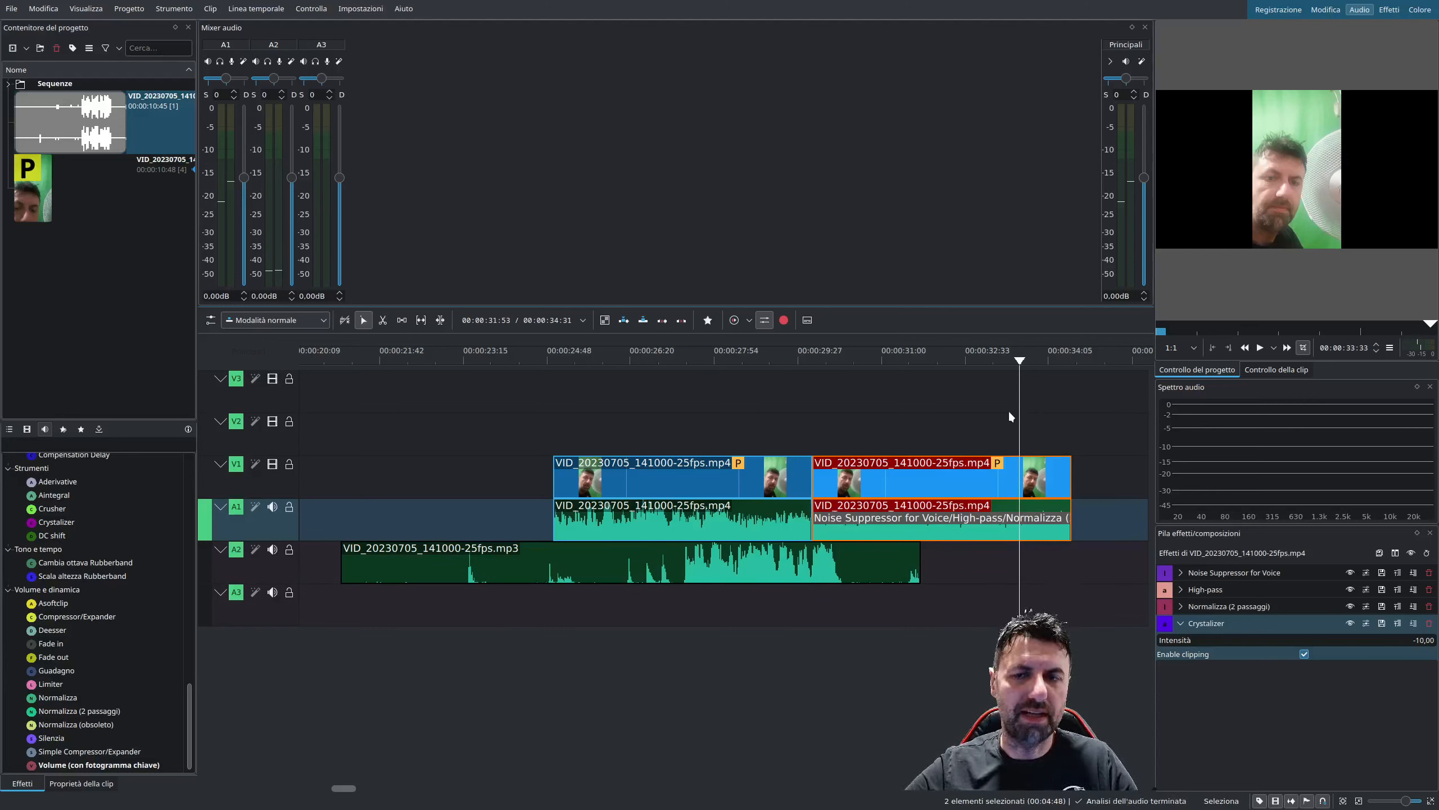
right_click(679, 574)
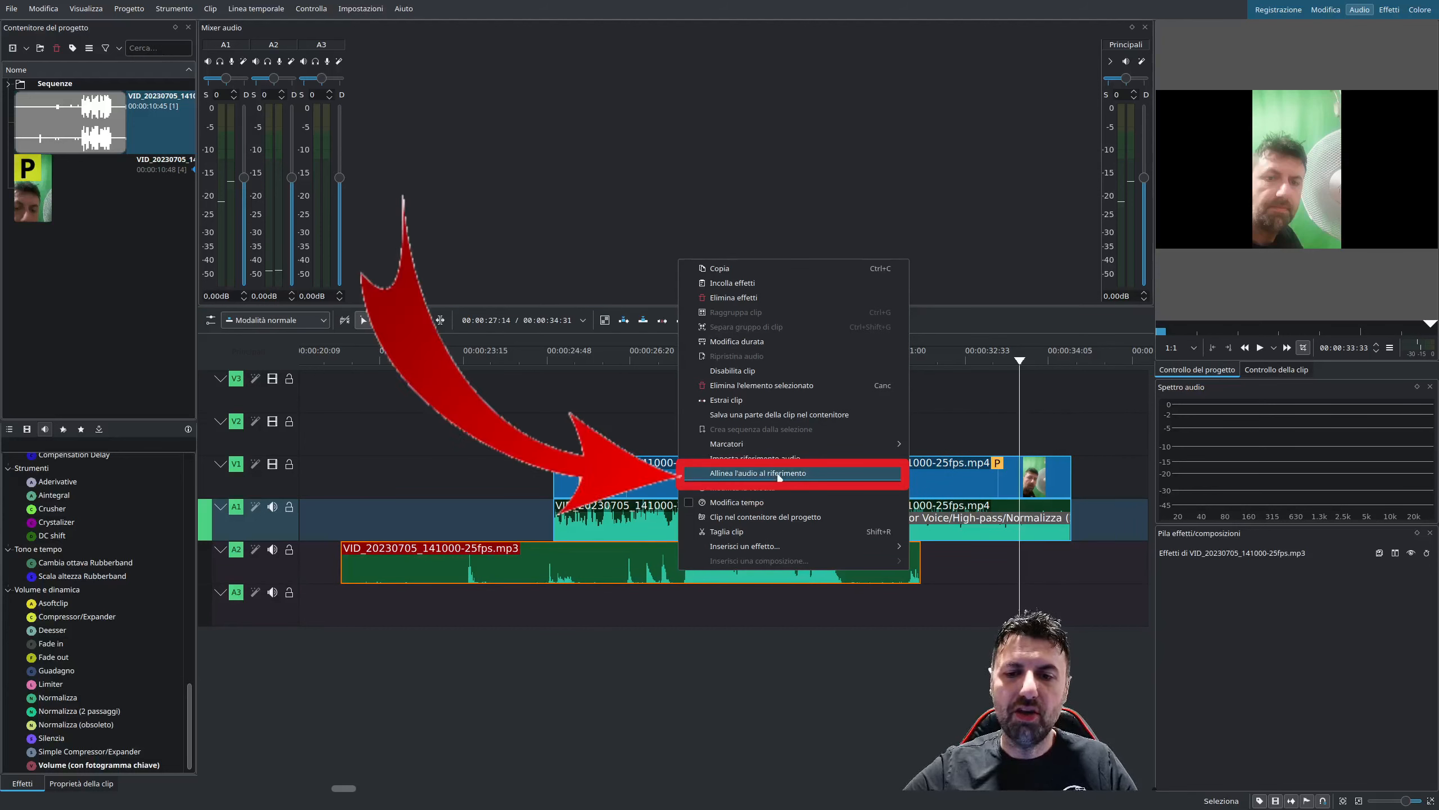
click(779, 474)
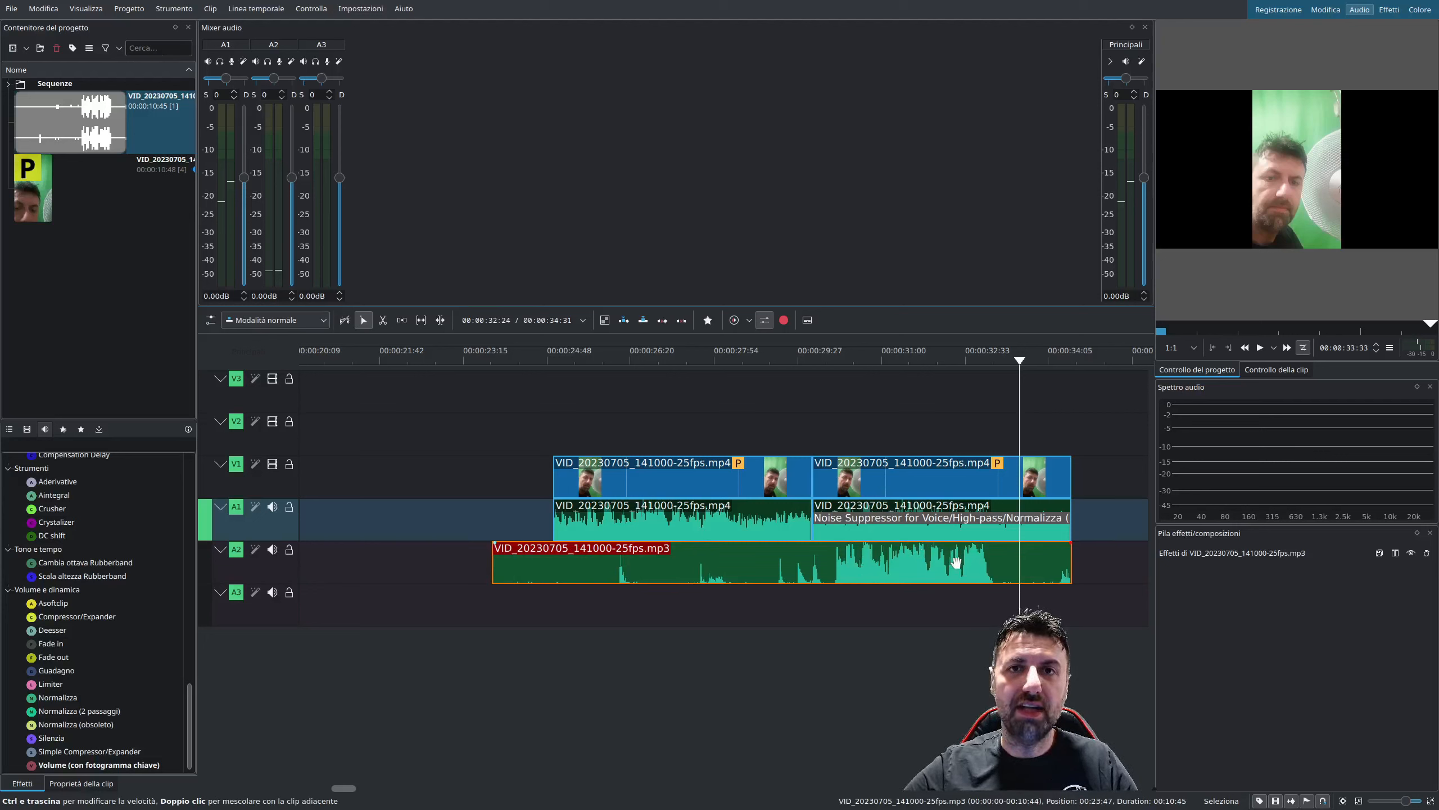
Step: Mute track A1 and play the second clip from its start to check the mp3's sync with the video
click(272, 509)
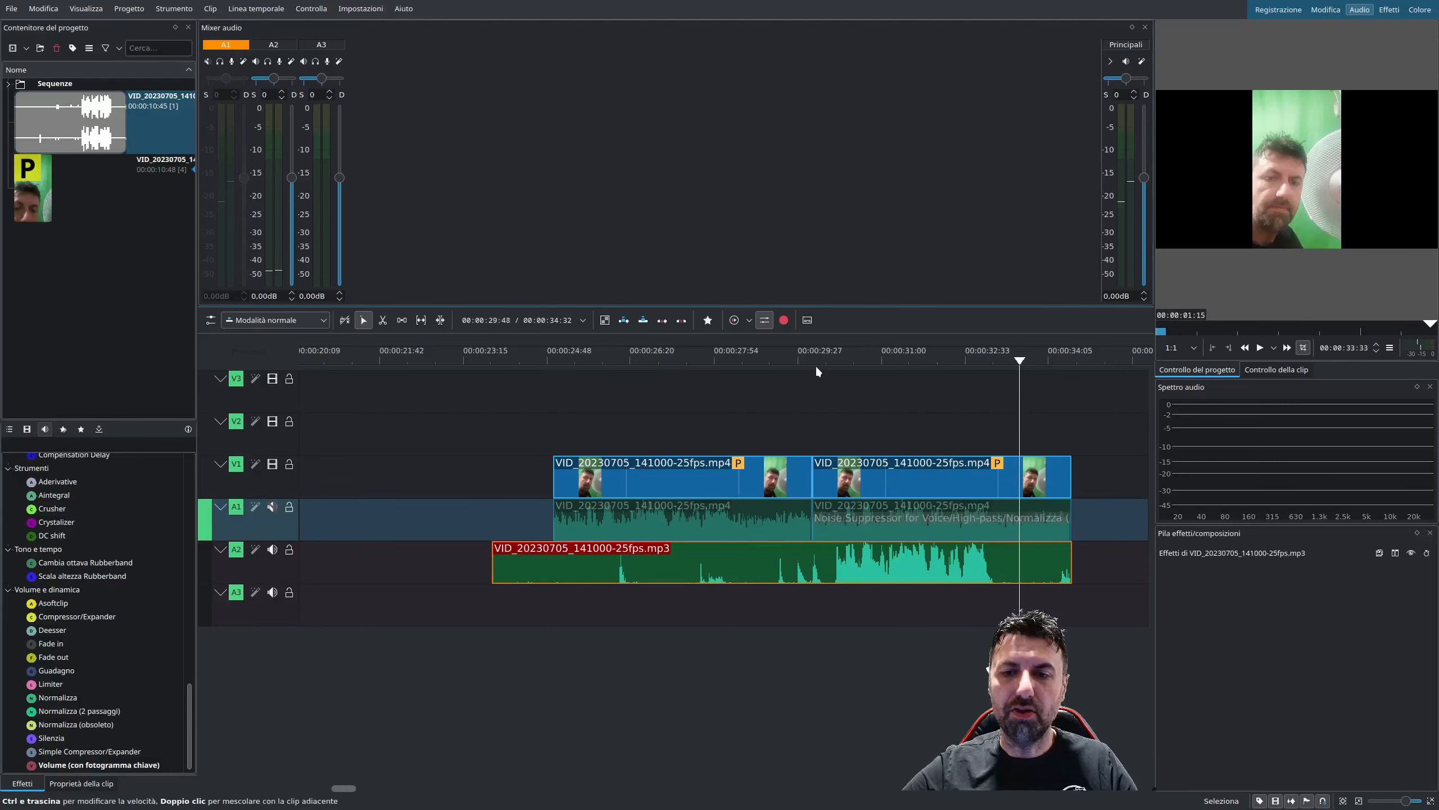
click(803, 357)
click(1260, 347)
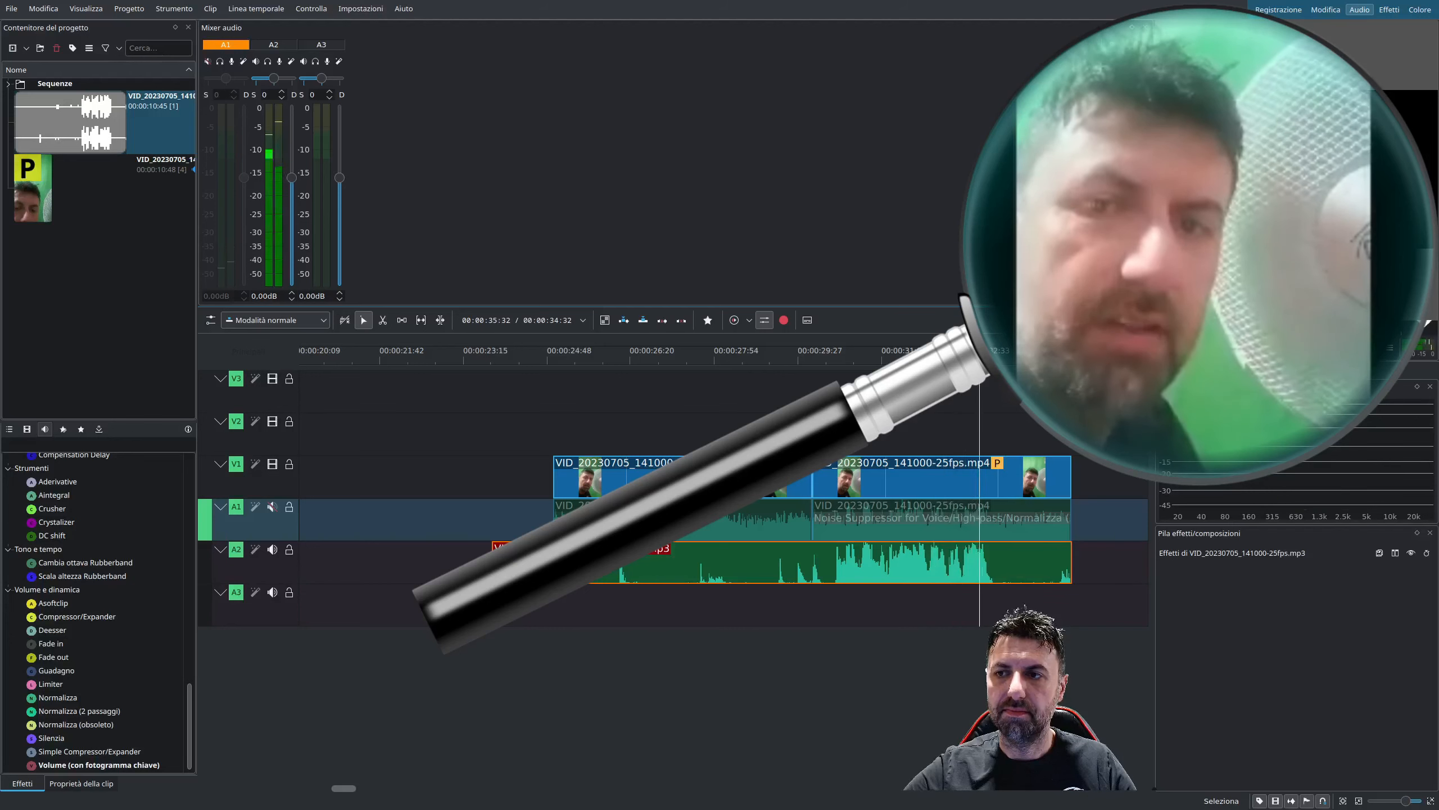
click(1261, 347)
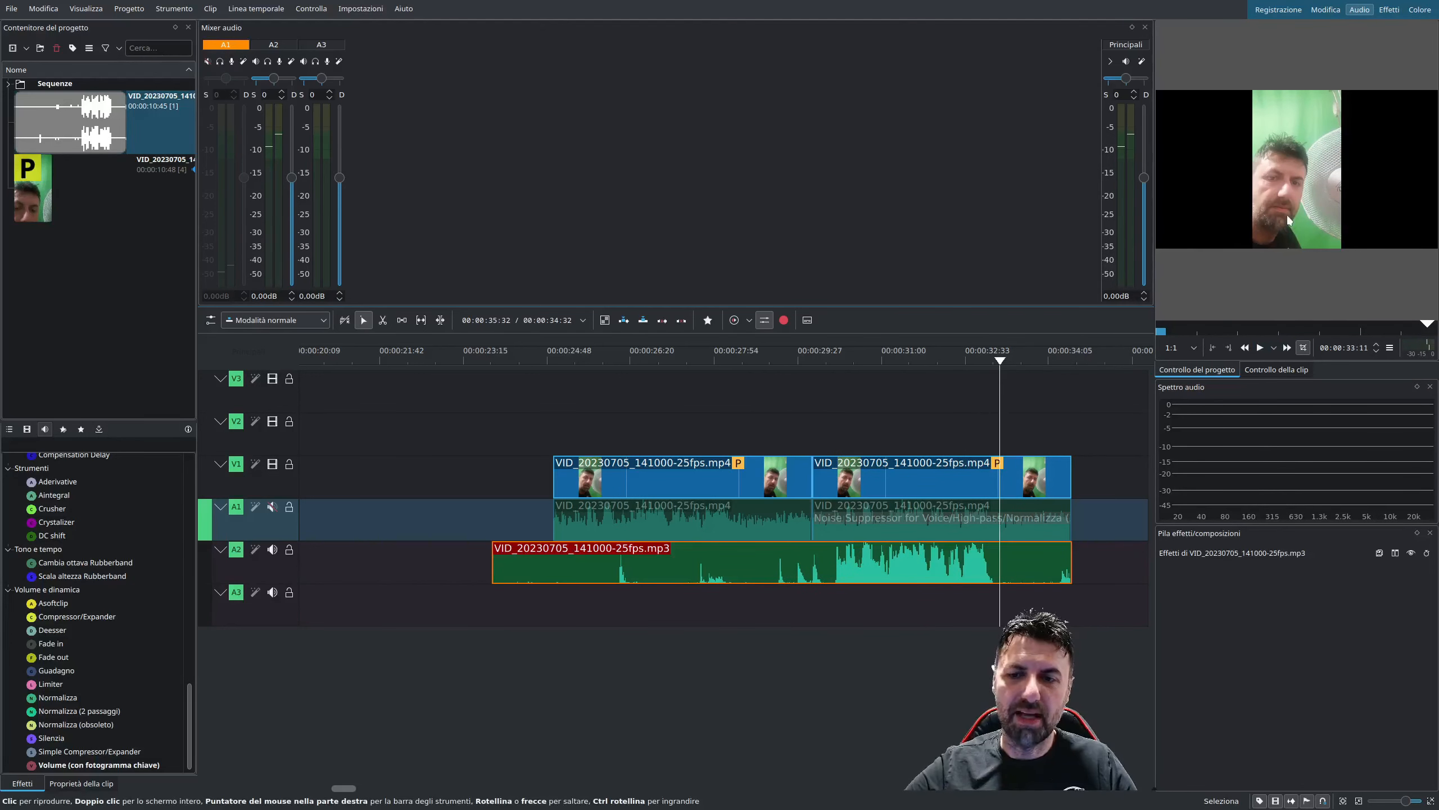
click(813, 360)
click(1258, 347)
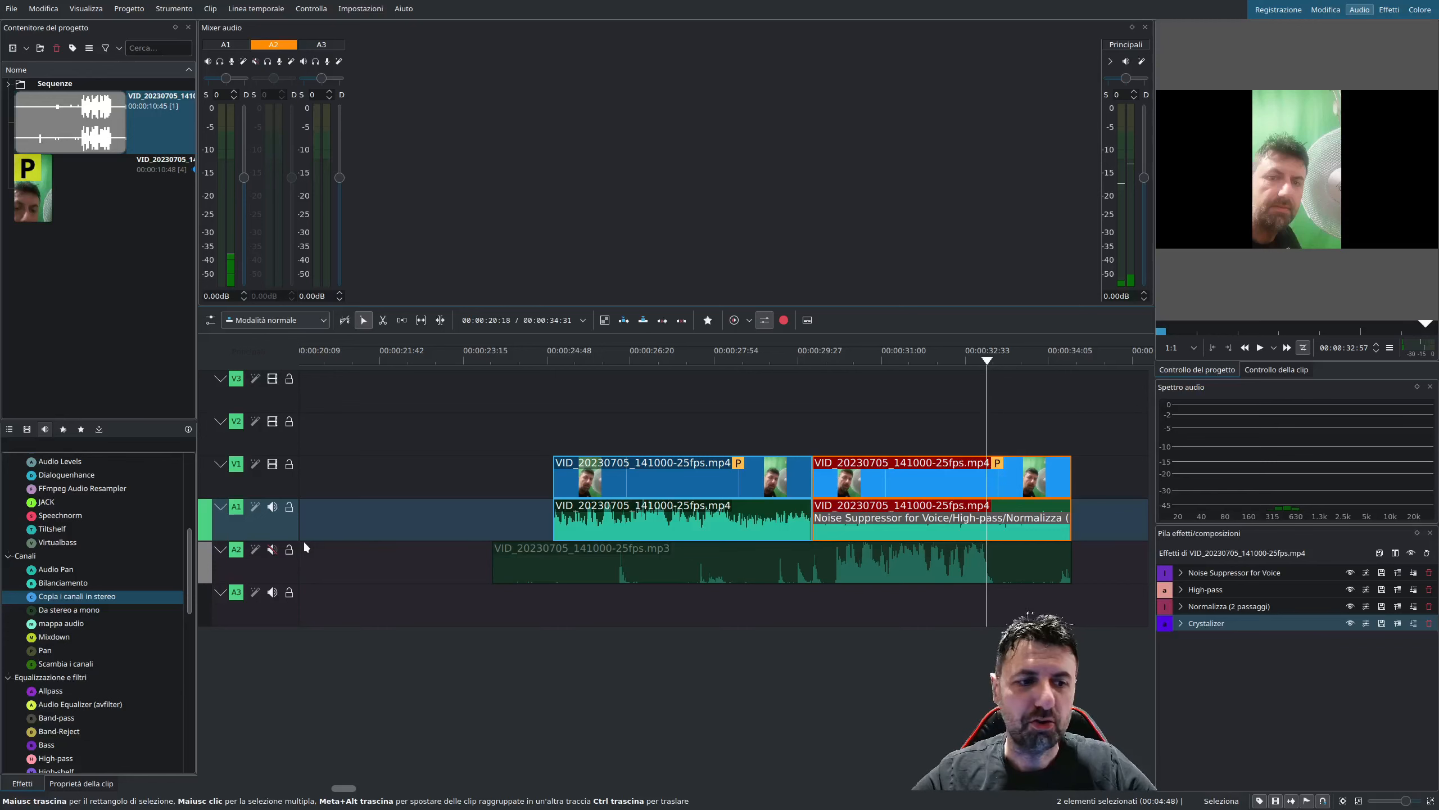
Step: Add the Copia i canali in stereo effect to the second clip and set it to copy from channel 1 to 2
click(124, 596)
drag(123, 596, 1217, 670)
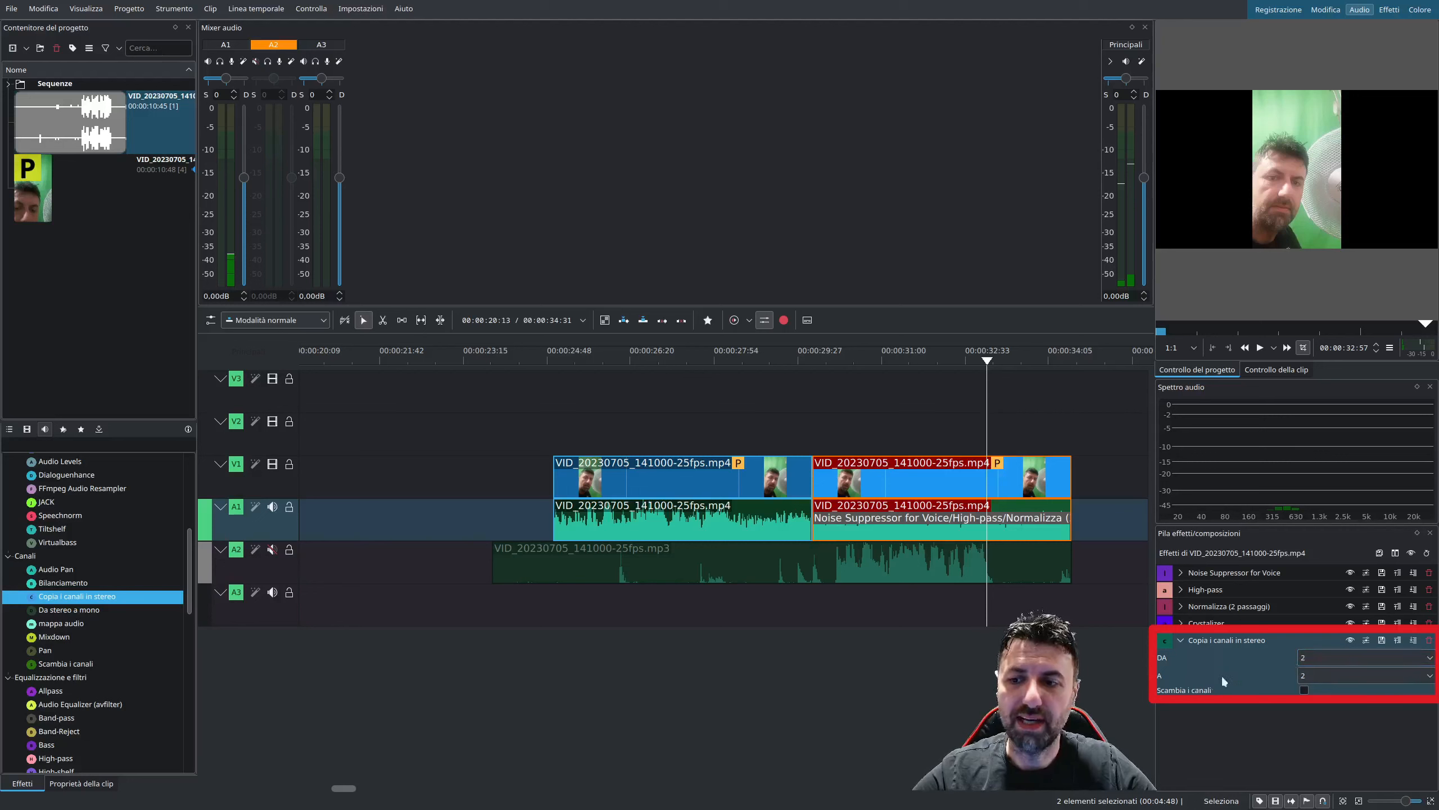
click(1341, 657)
click(1343, 669)
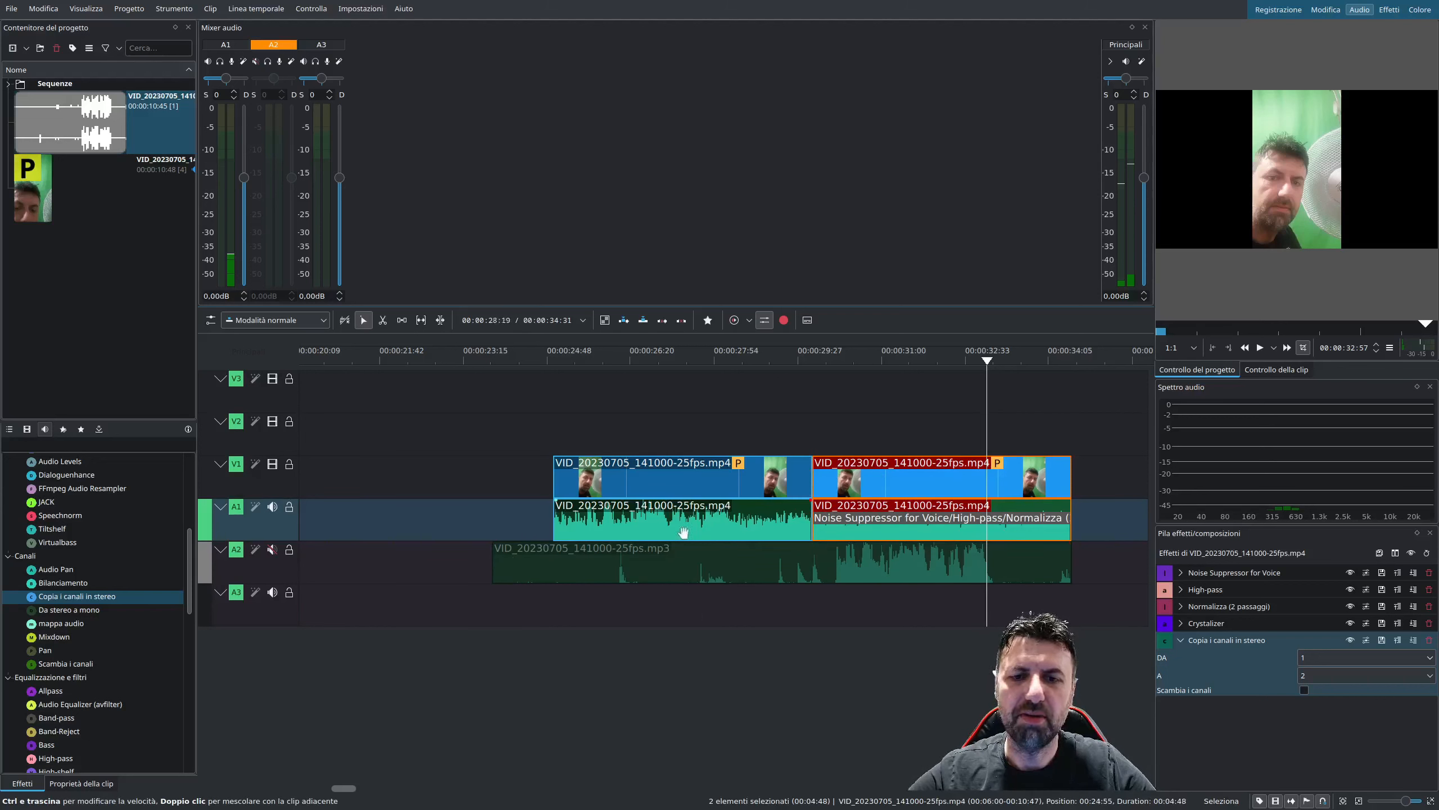
Step: Show track A1's audio channels separately and copy the Copia i canali in stereo effect onto the mp3 clip on A2
right_click(272, 518)
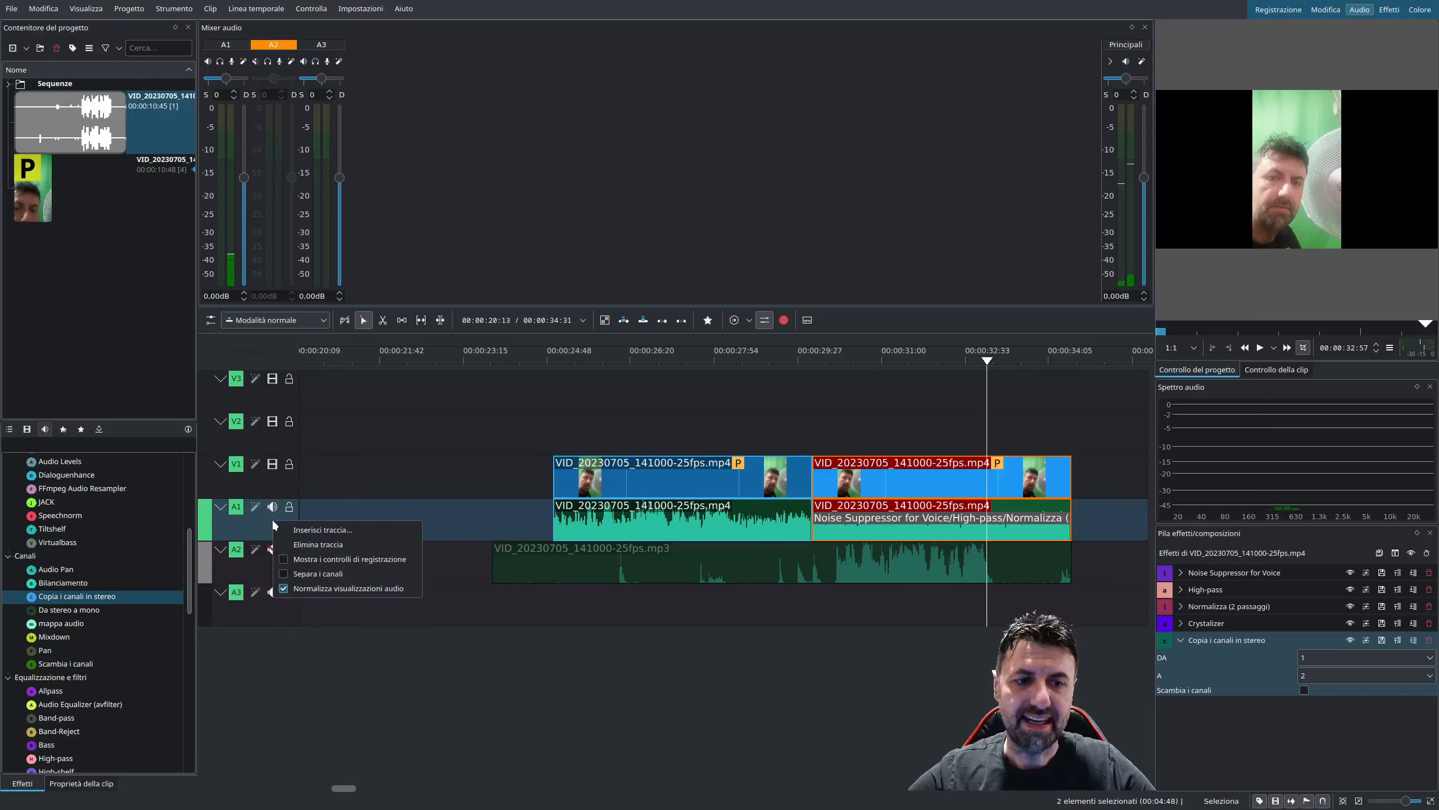
click(317, 572)
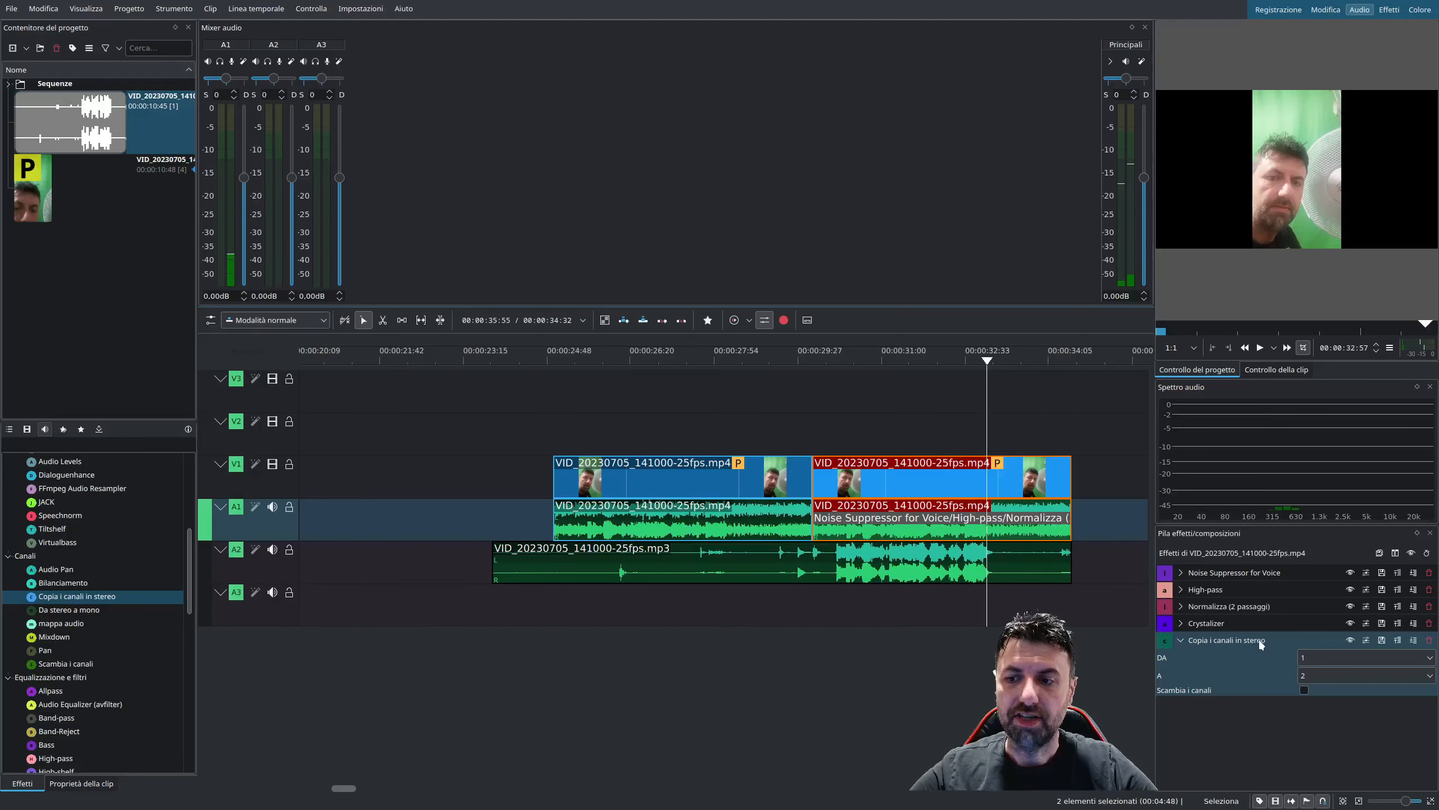
drag(1258, 637, 799, 571)
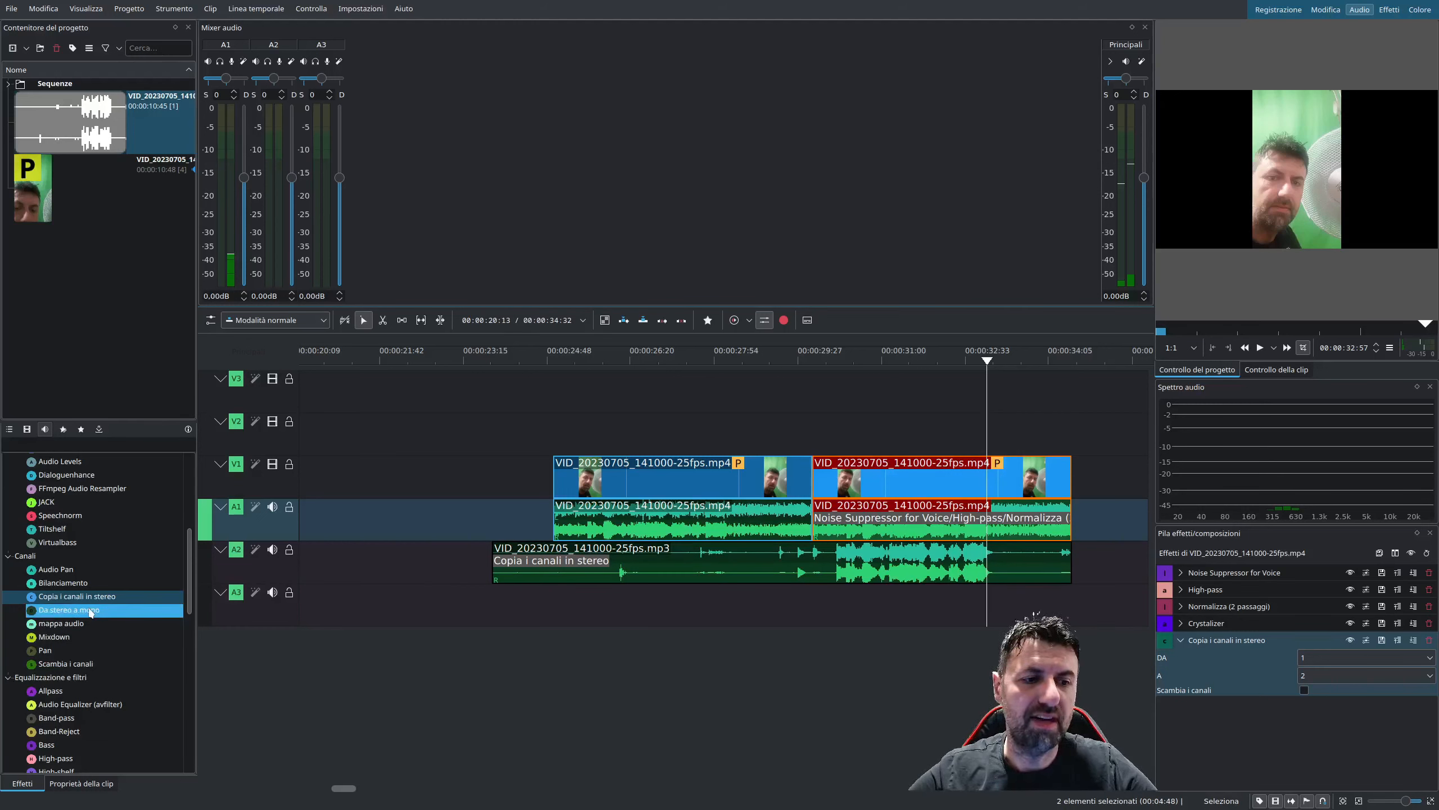
Step: Add the Da stereo a mono effect to the second clip and check its source channel options, keeping Sinistra
drag(110, 612, 1212, 721)
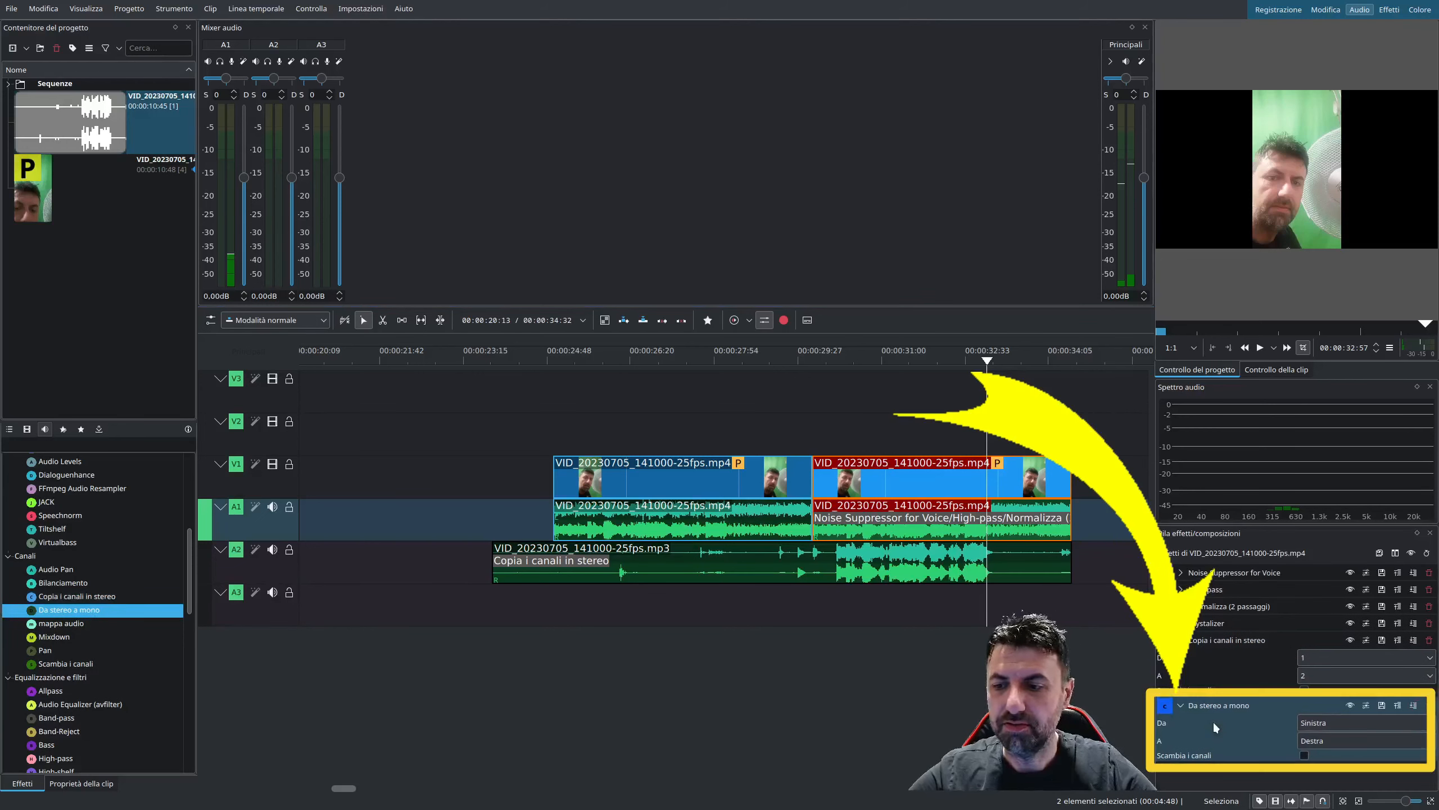
click(1326, 723)
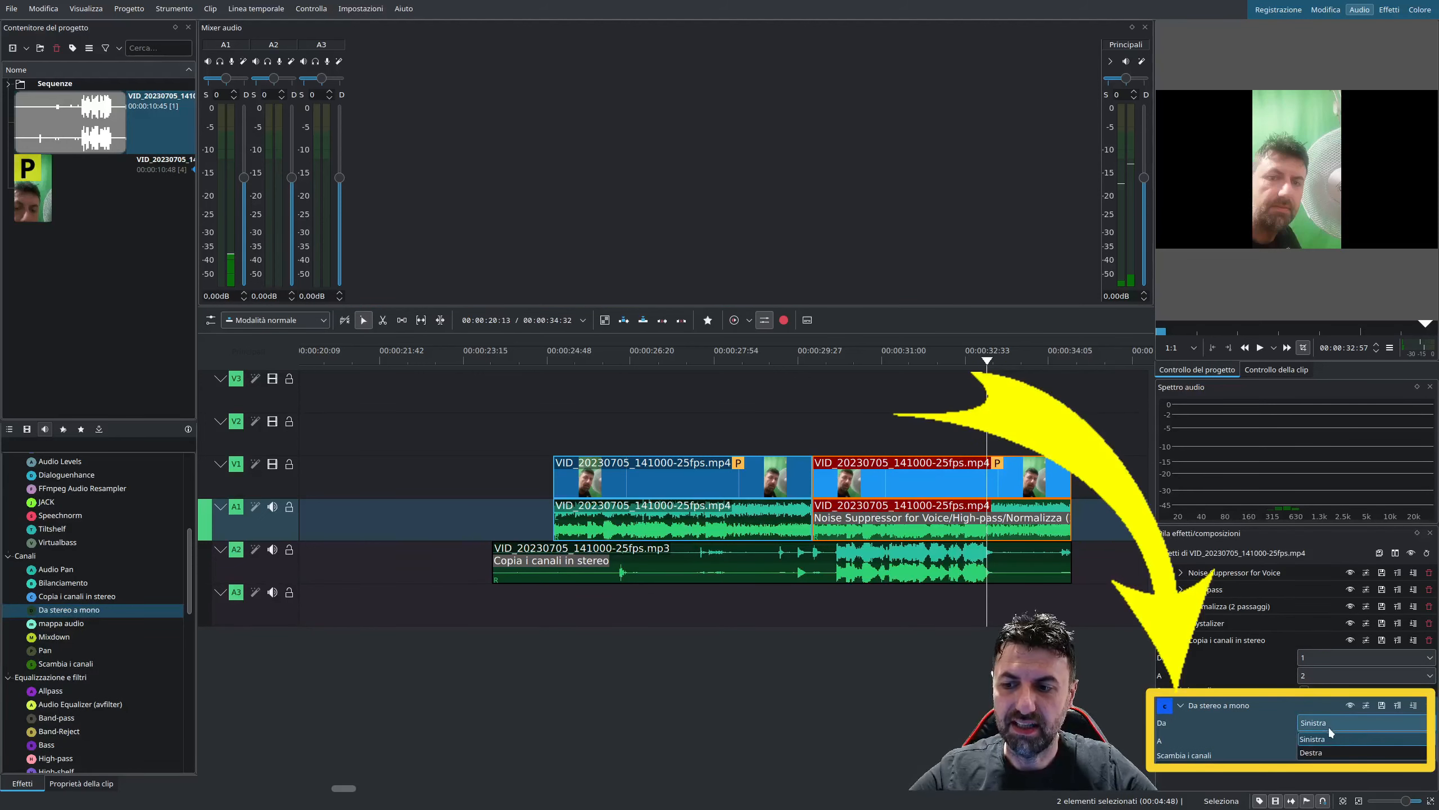
click(1327, 724)
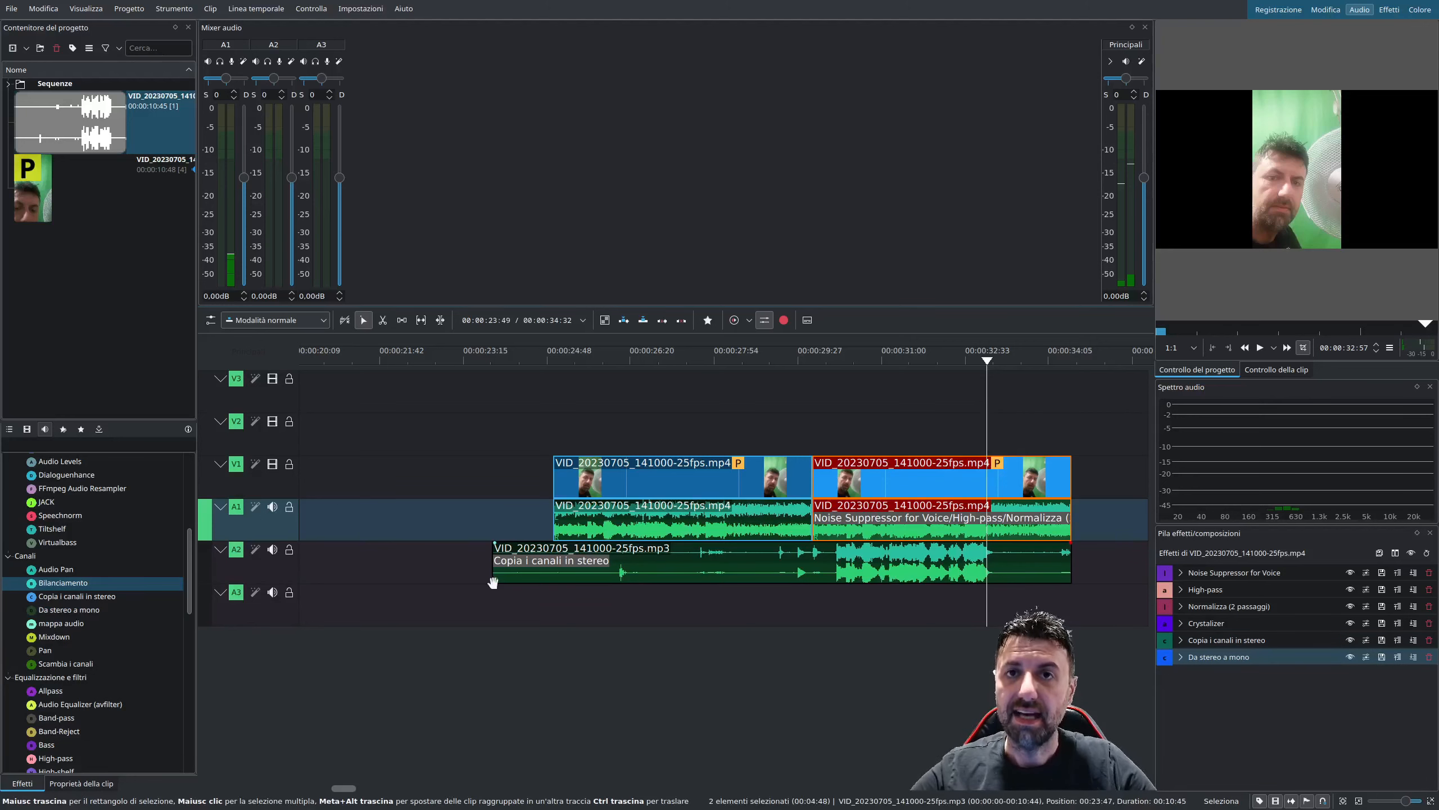
Step: Trim the mp3 clip's start to near the second video clip's start, and move it earlier on A2, ahead of the first video clip
drag(496, 563, 826, 564)
drag(916, 577, 426, 532)
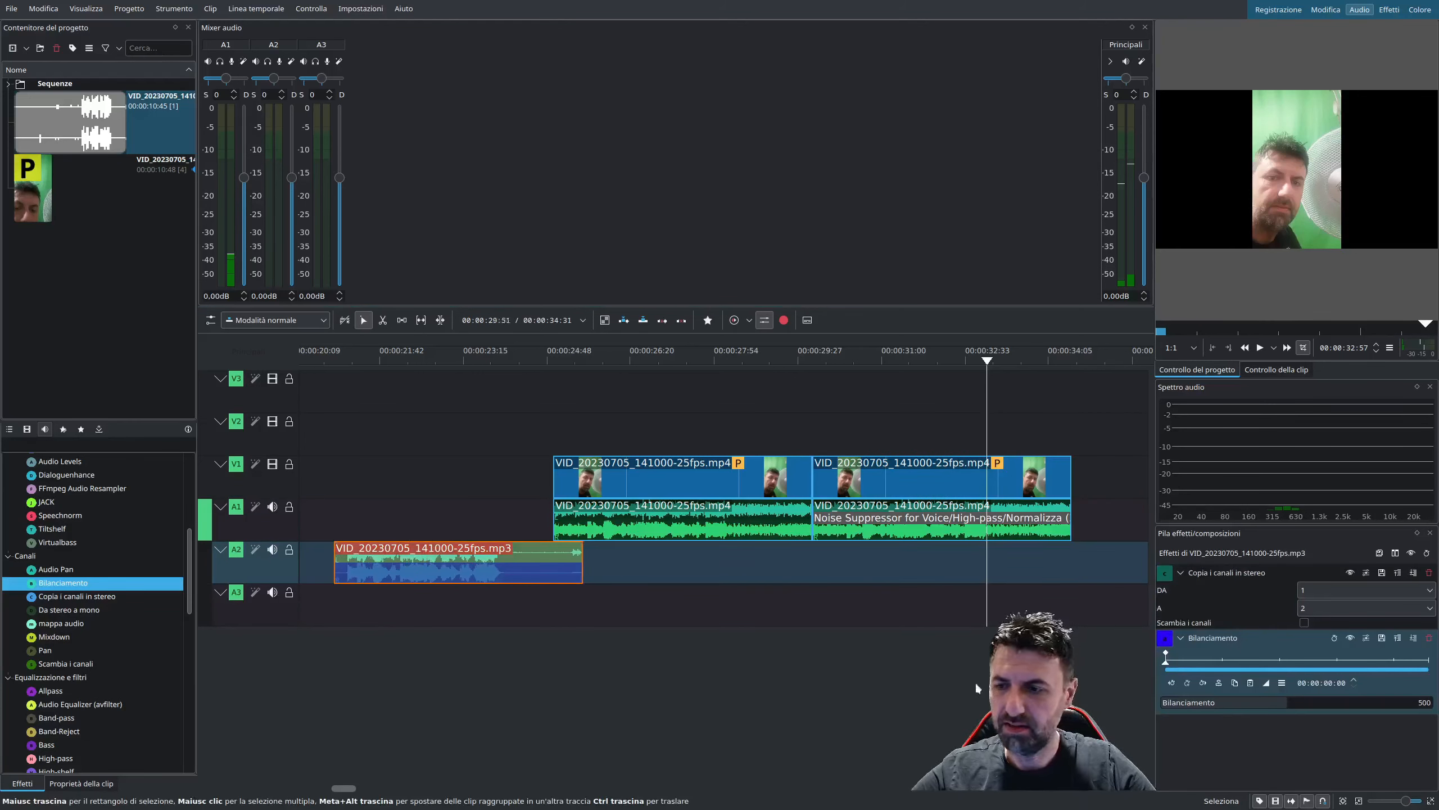
Step: Remove the Copia i canali in stereo effect from the mp3 clip on A2 and set its Bilanciamento value to 1000
click(1429, 574)
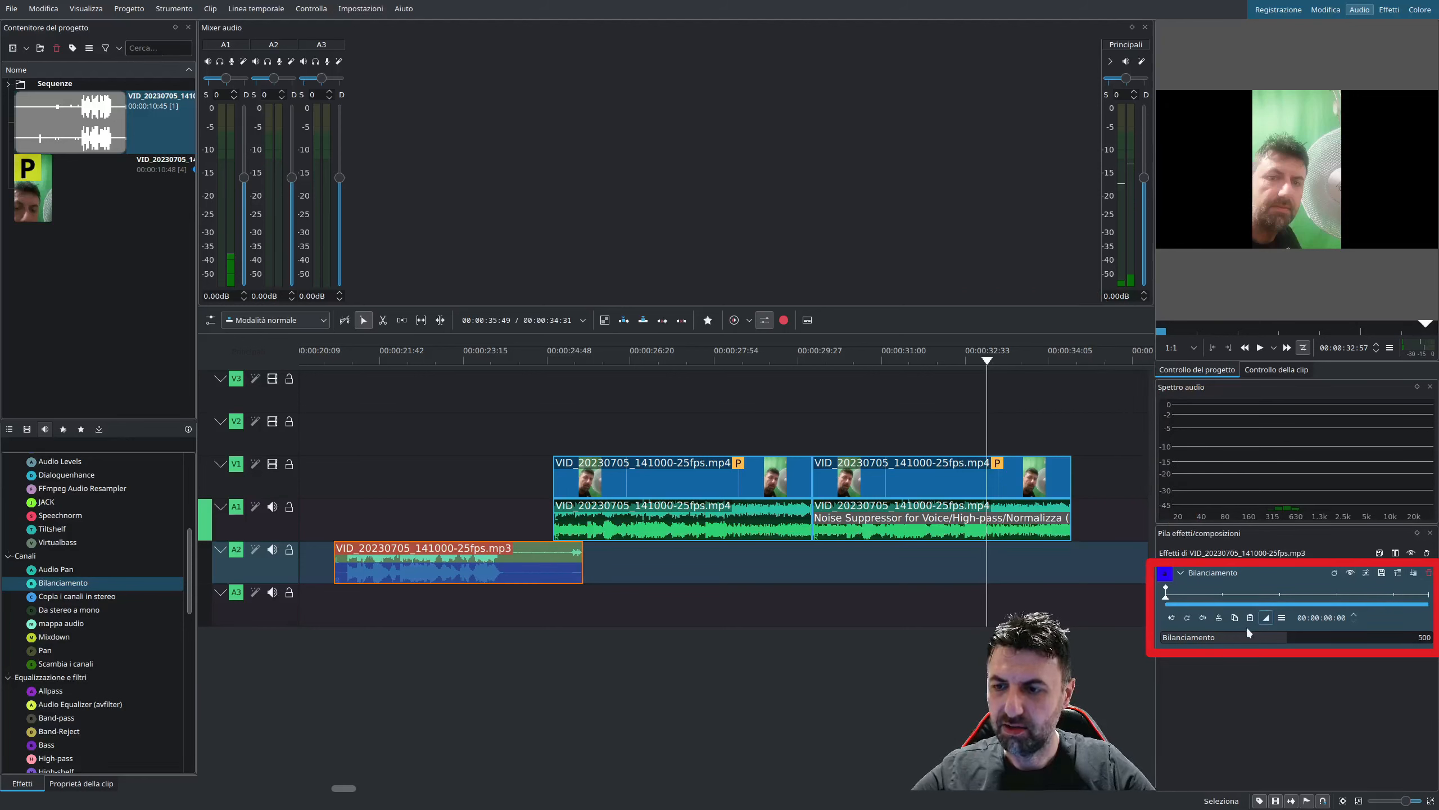
mouse_move(1246, 633)
mouse_down()
mouse_move(1175, 638)
mouse_move(1434, 644)
mouse_move(1121, 643)
mouse_move(1424, 639)
mouse_up()
click(1166, 592)
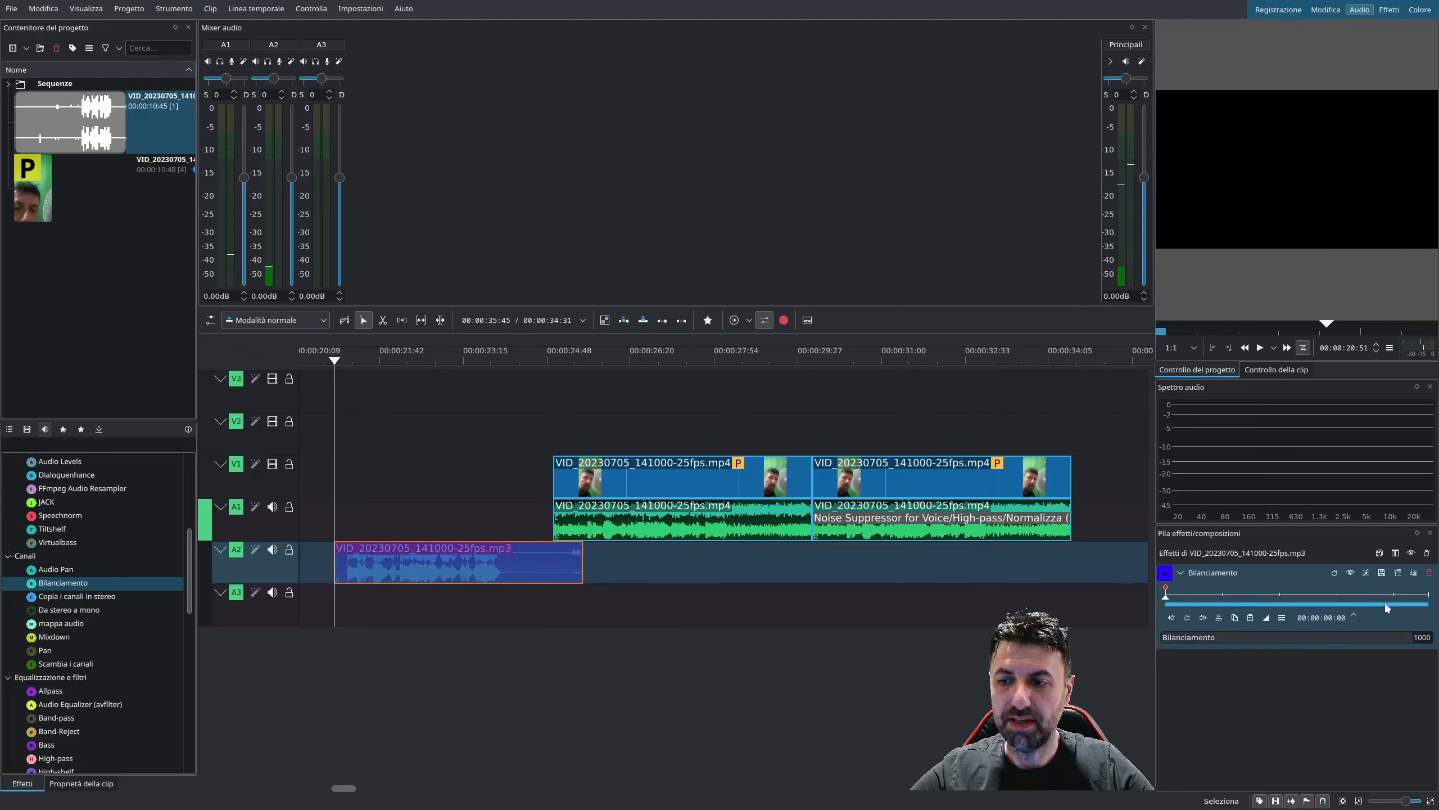
Step: Add a Bilanciamento keyframe of 1000 at 00:00:03:01, lower the starting keyframe to its minimum, and play back the pan
click(1284, 593)
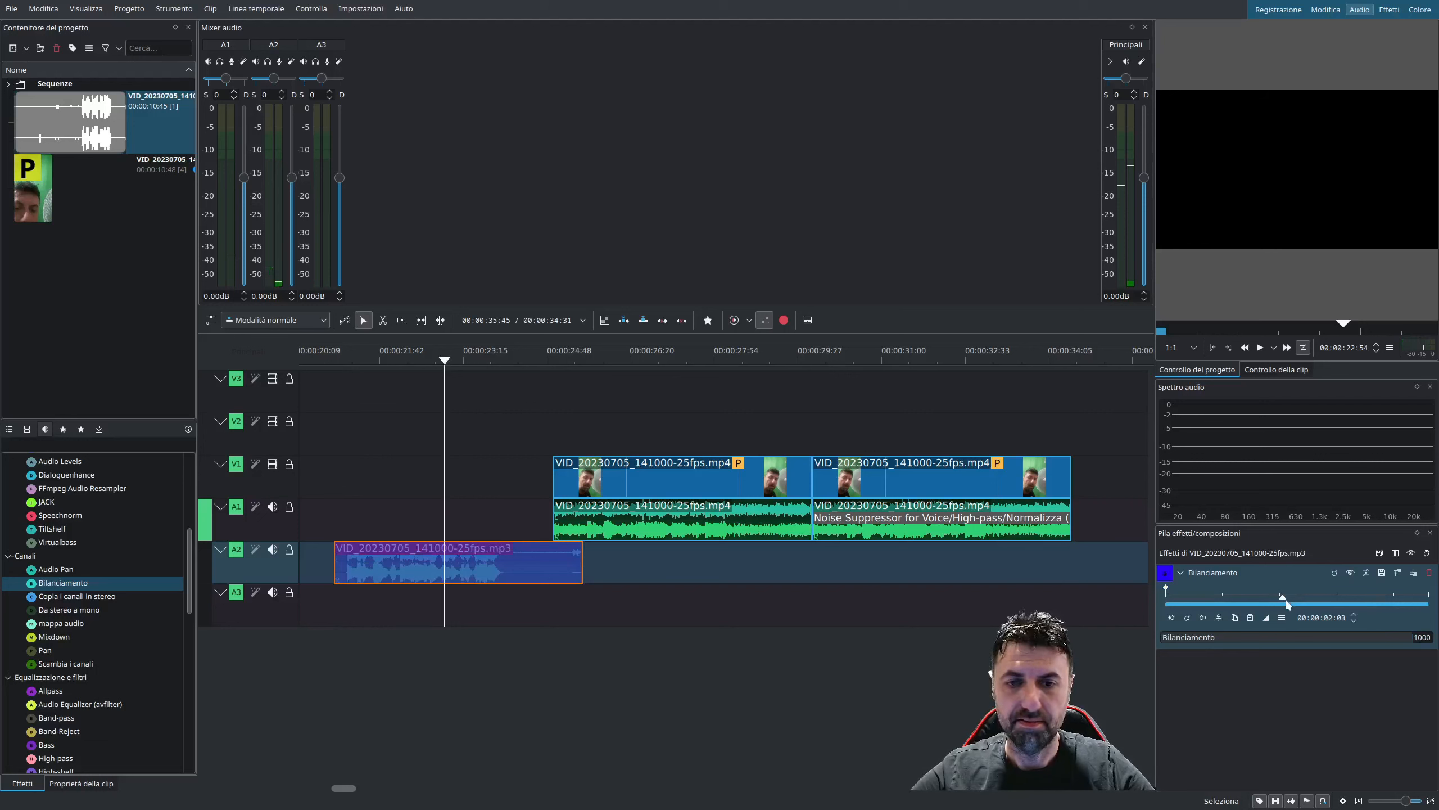
drag(1287, 600, 1338, 594)
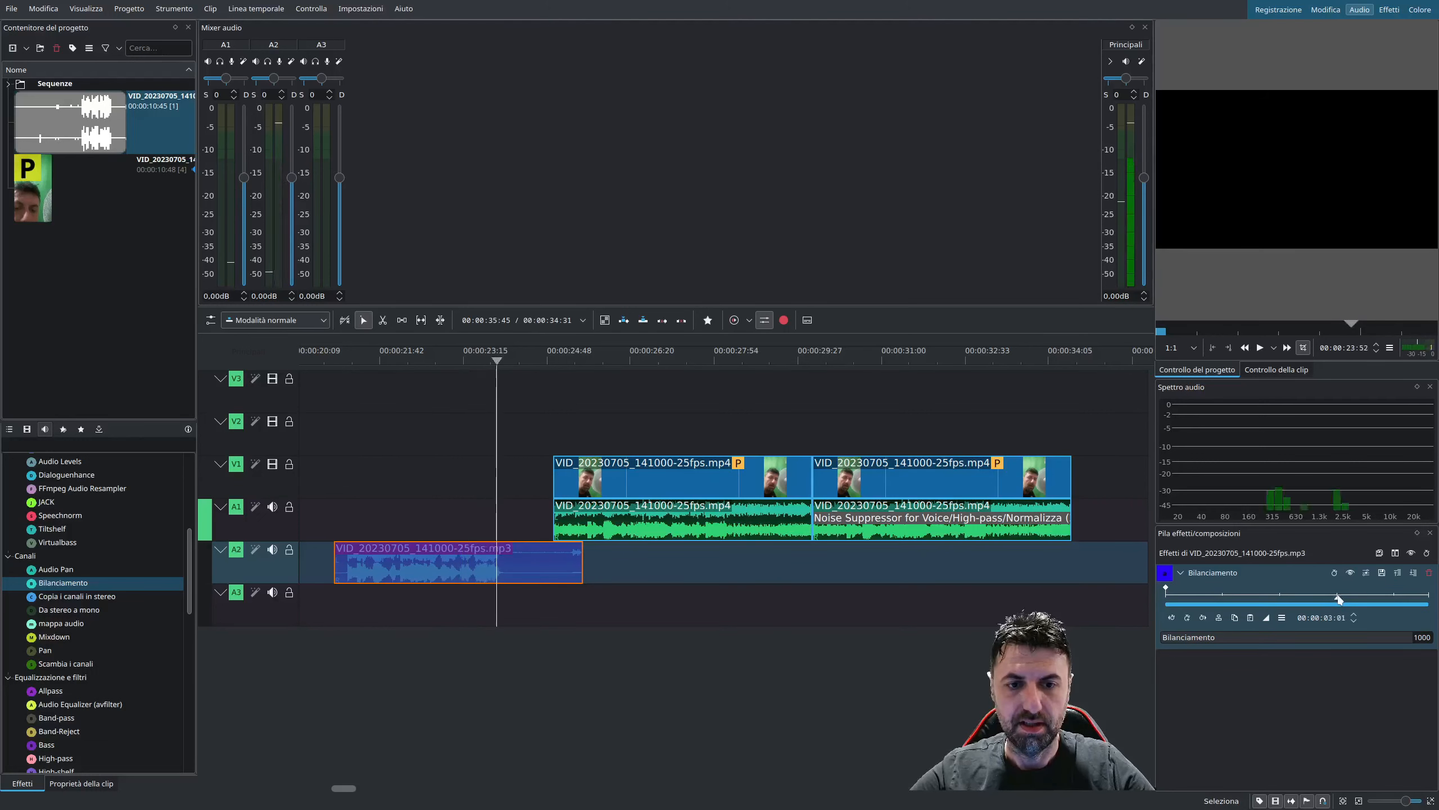
click(1188, 618)
click(1165, 589)
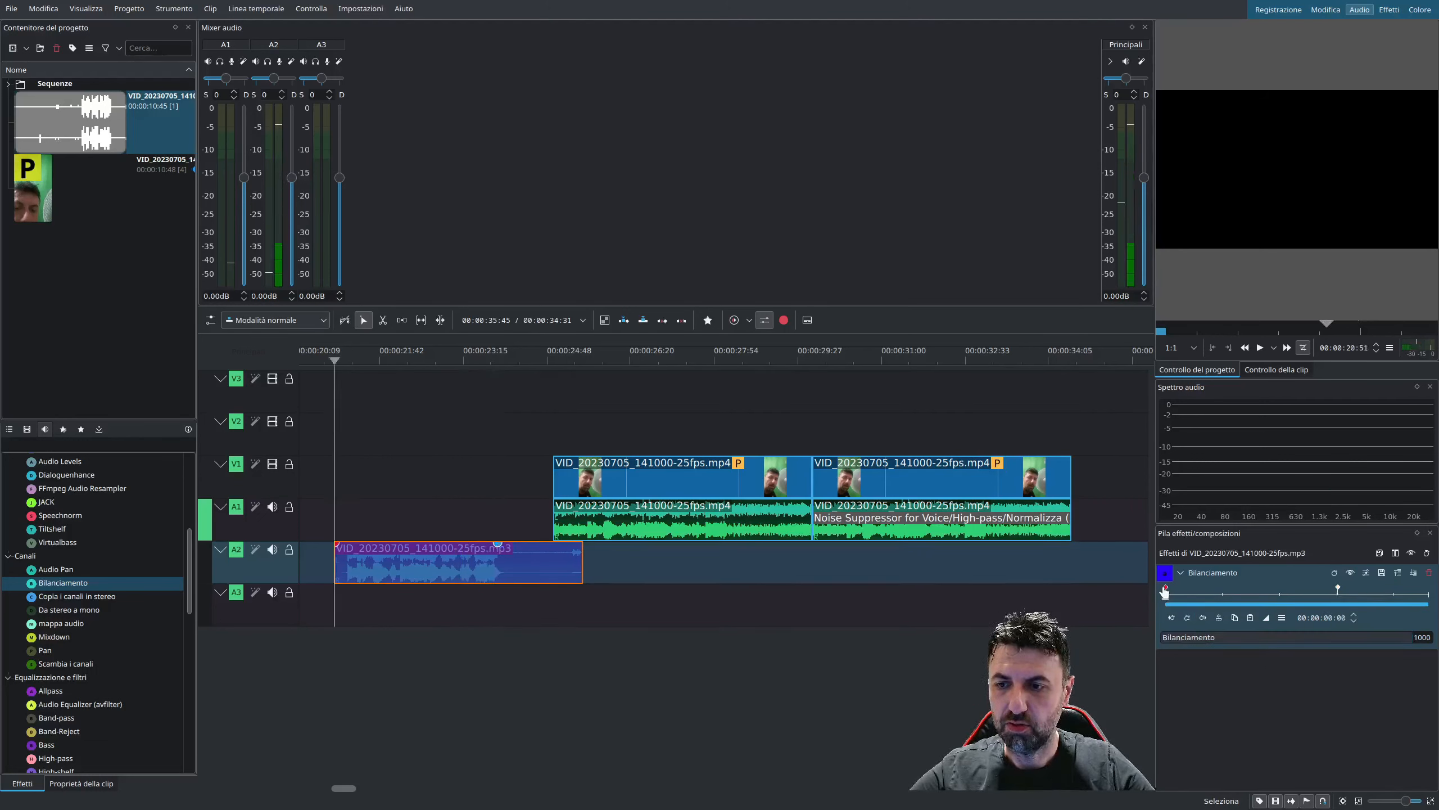
drag(1285, 639, 1160, 636)
click(1259, 348)
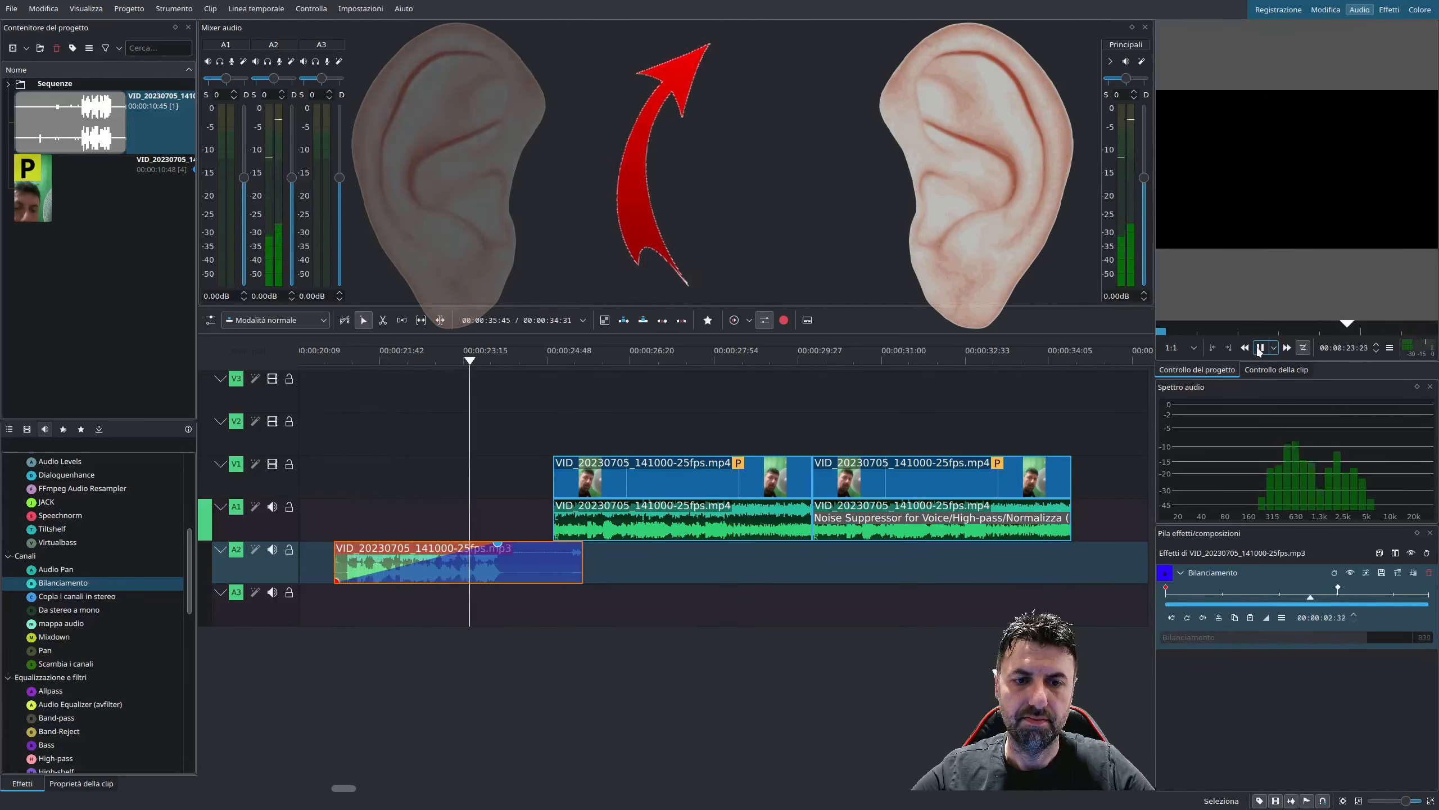
click(1258, 348)
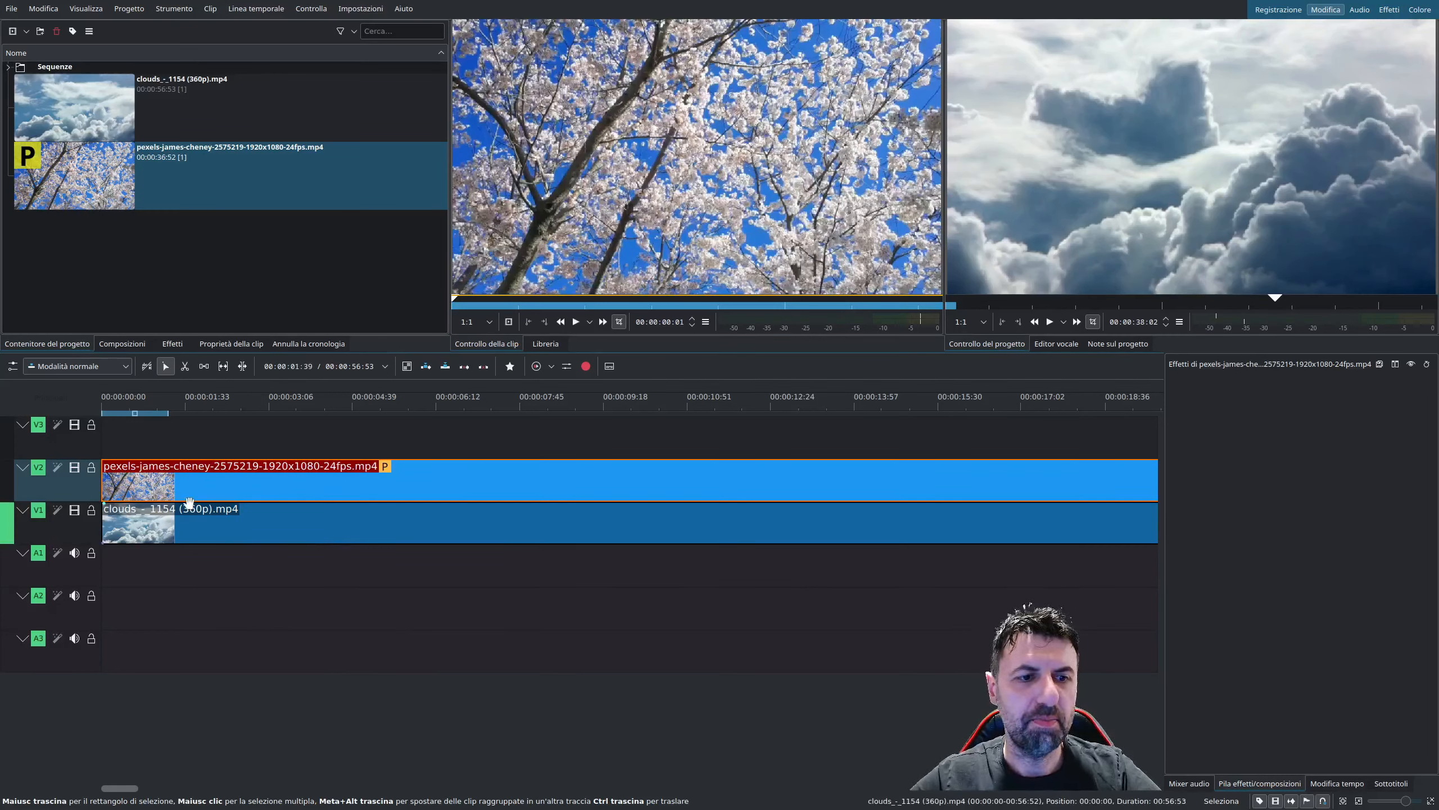
Step: Find the Crop, Scale and Tilt video effect by searching for "crop" and apply it to the blossom clip on V2
click(172, 343)
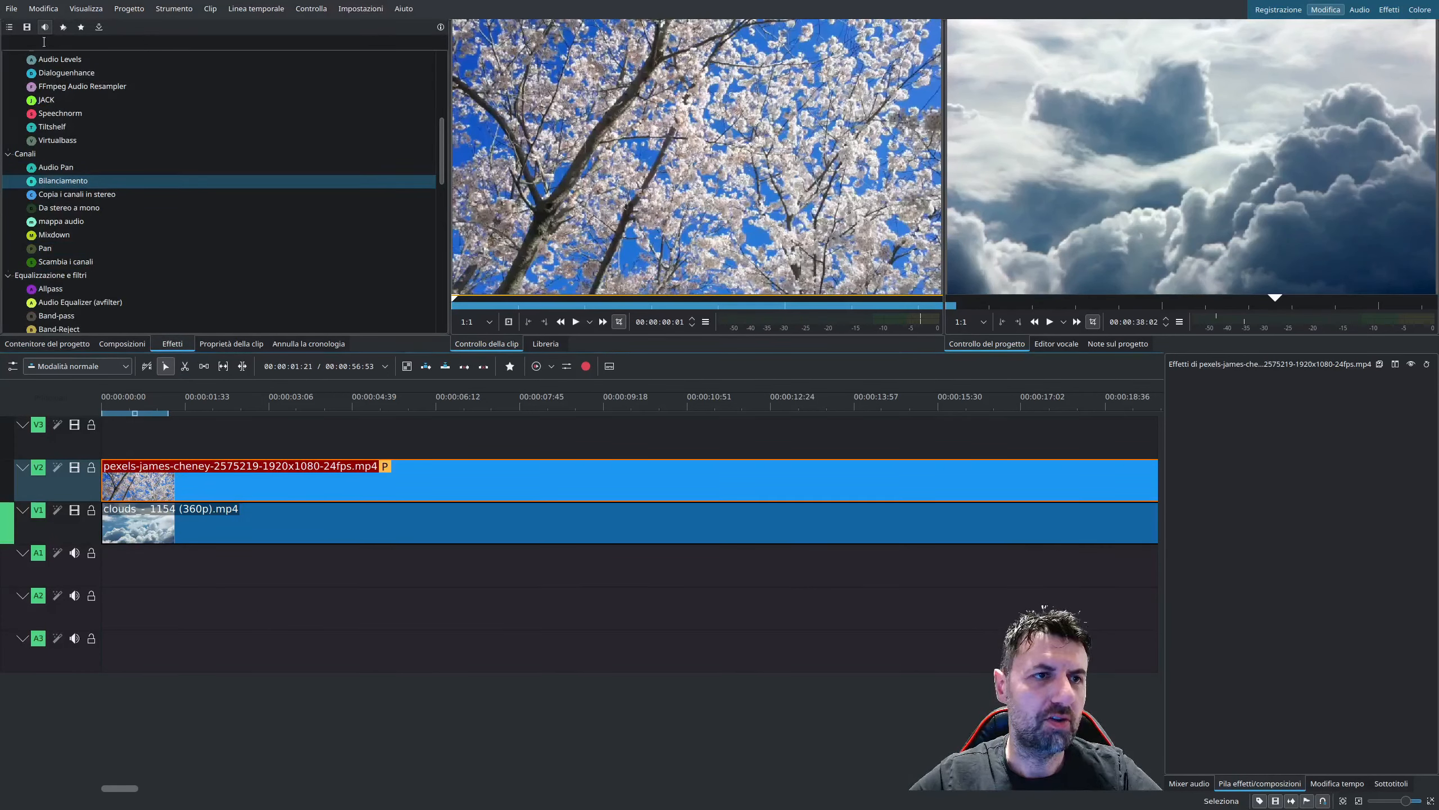
click(28, 30)
click(45, 42)
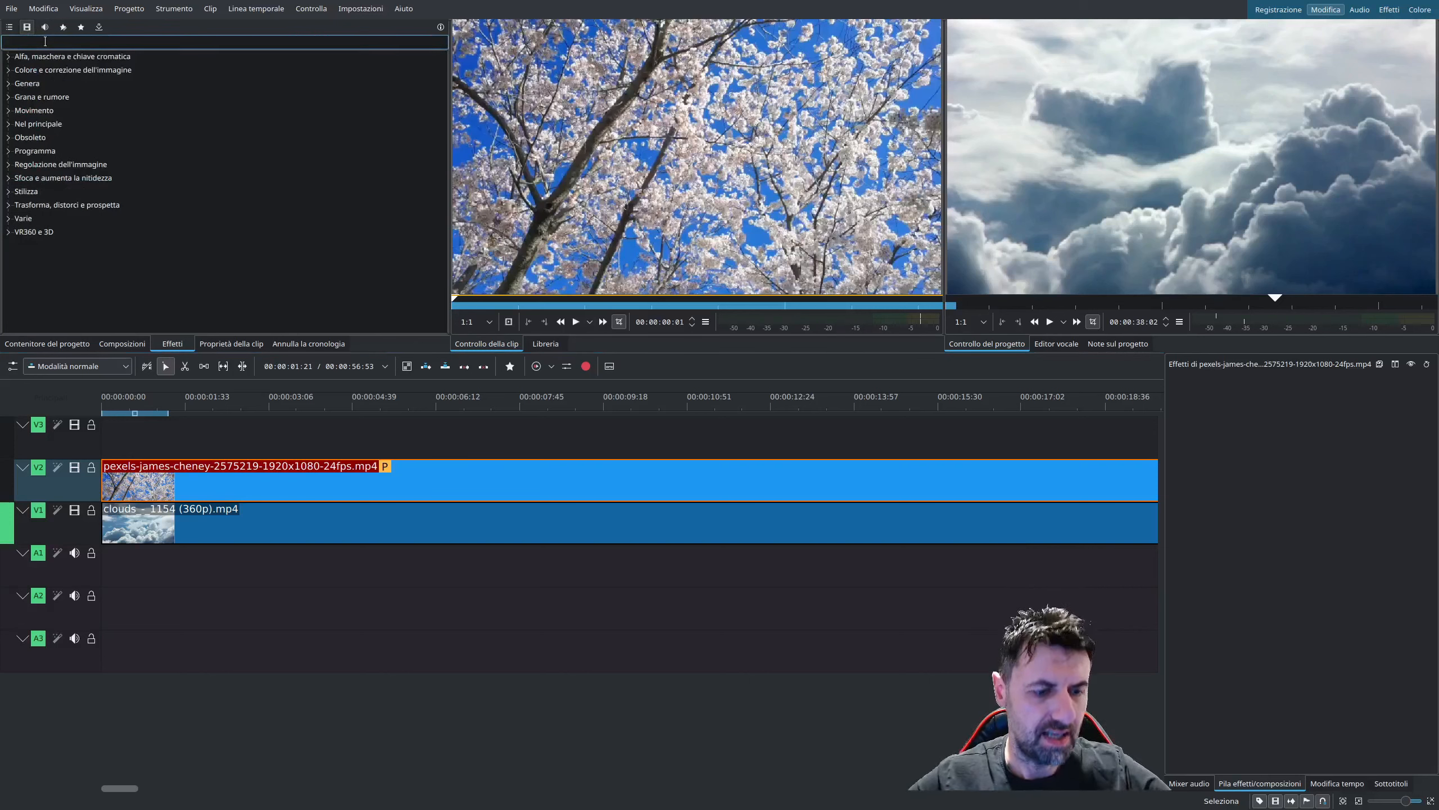
text(crop)
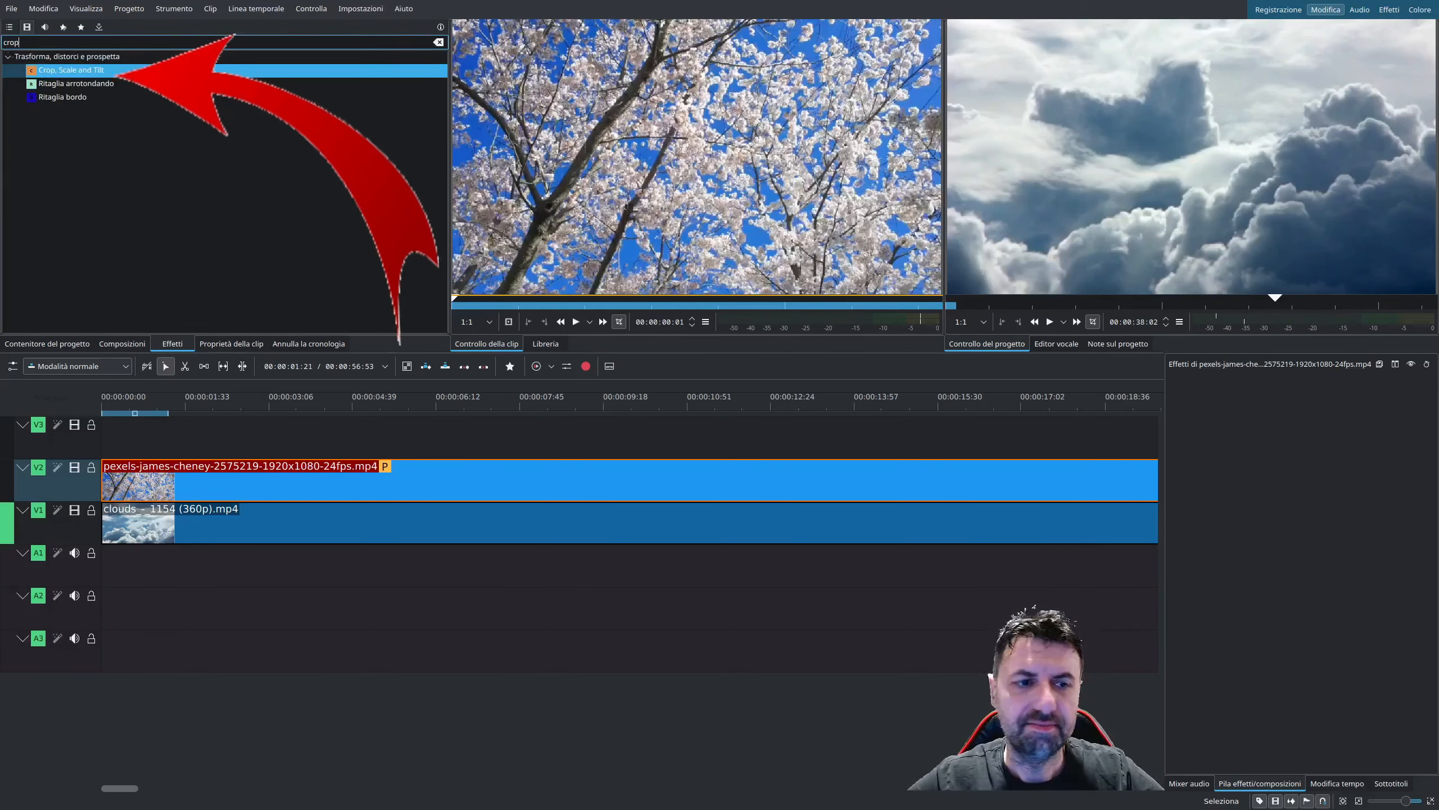
double_click(135, 71)
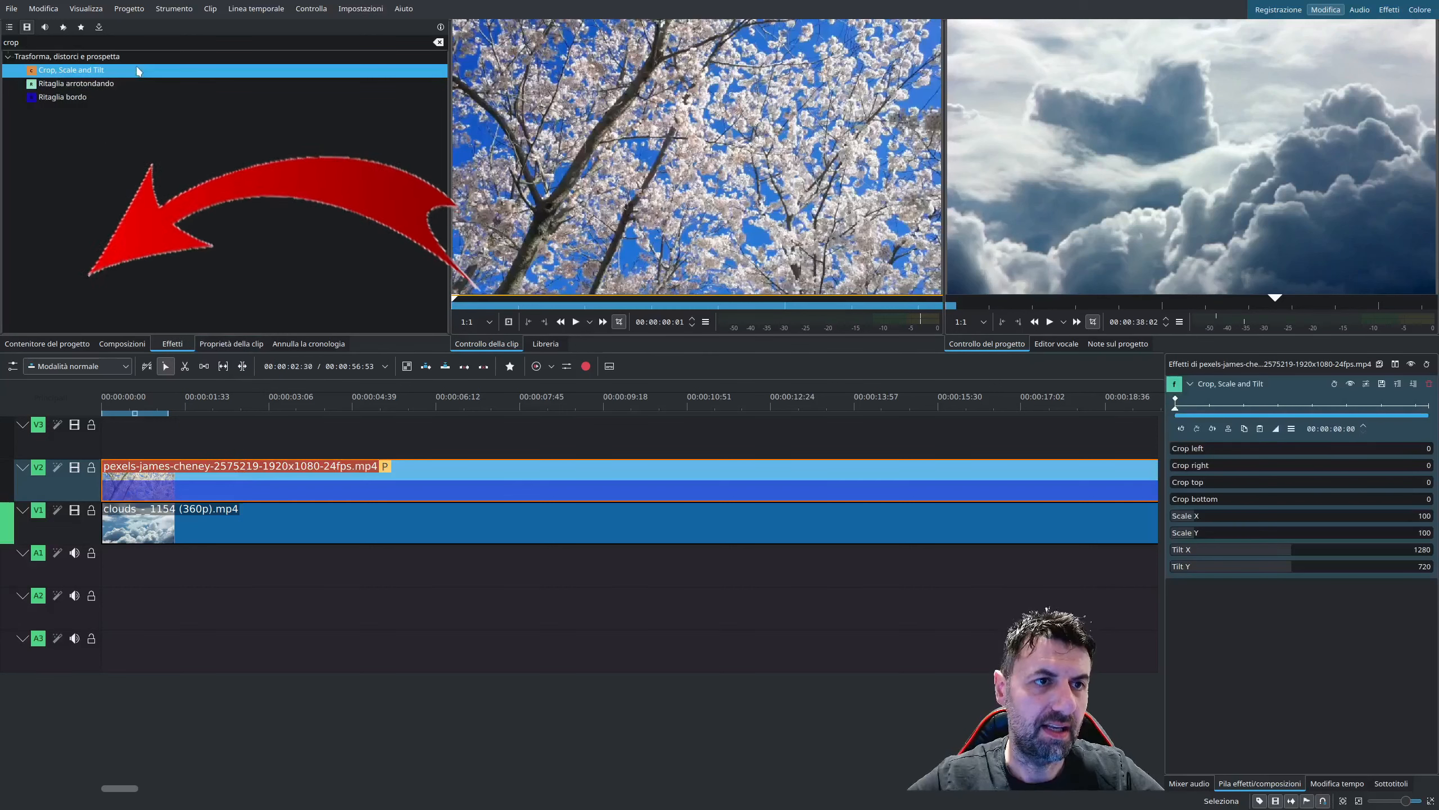
Step: Try the blossom clip's crop settings, then set Scale X and Scale Y to 103 and Tilt X to 1268
mouse_move(1174, 449)
mouse_down()
mouse_move(1306, 455)
mouse_move(1168, 452)
mouse_move(1298, 473)
mouse_move(1172, 472)
mouse_up()
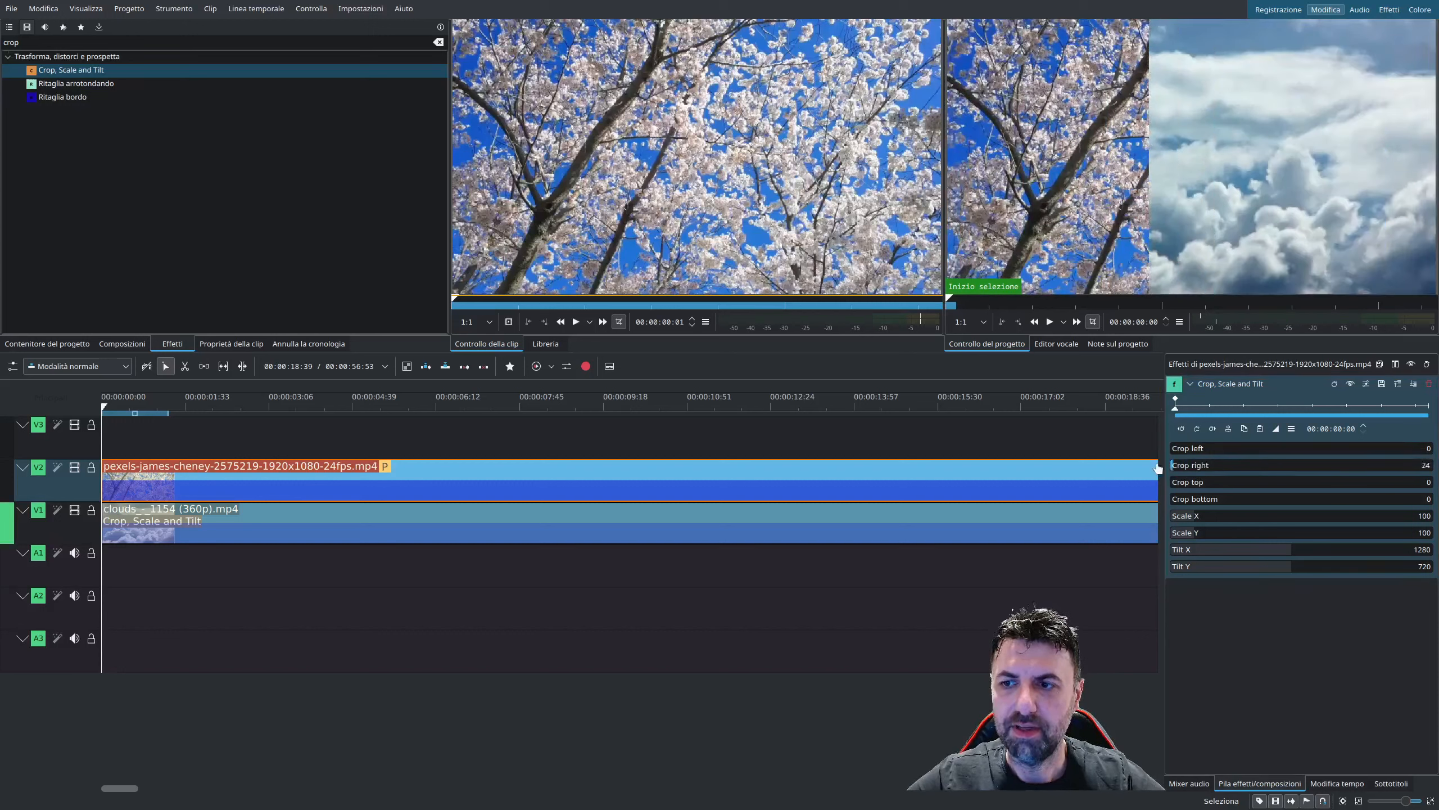
mouse_move(1202, 520)
mouse_down()
mouse_move(1176, 516)
mouse_move(1196, 515)
mouse_up()
drag(1196, 531, 1287, 550)
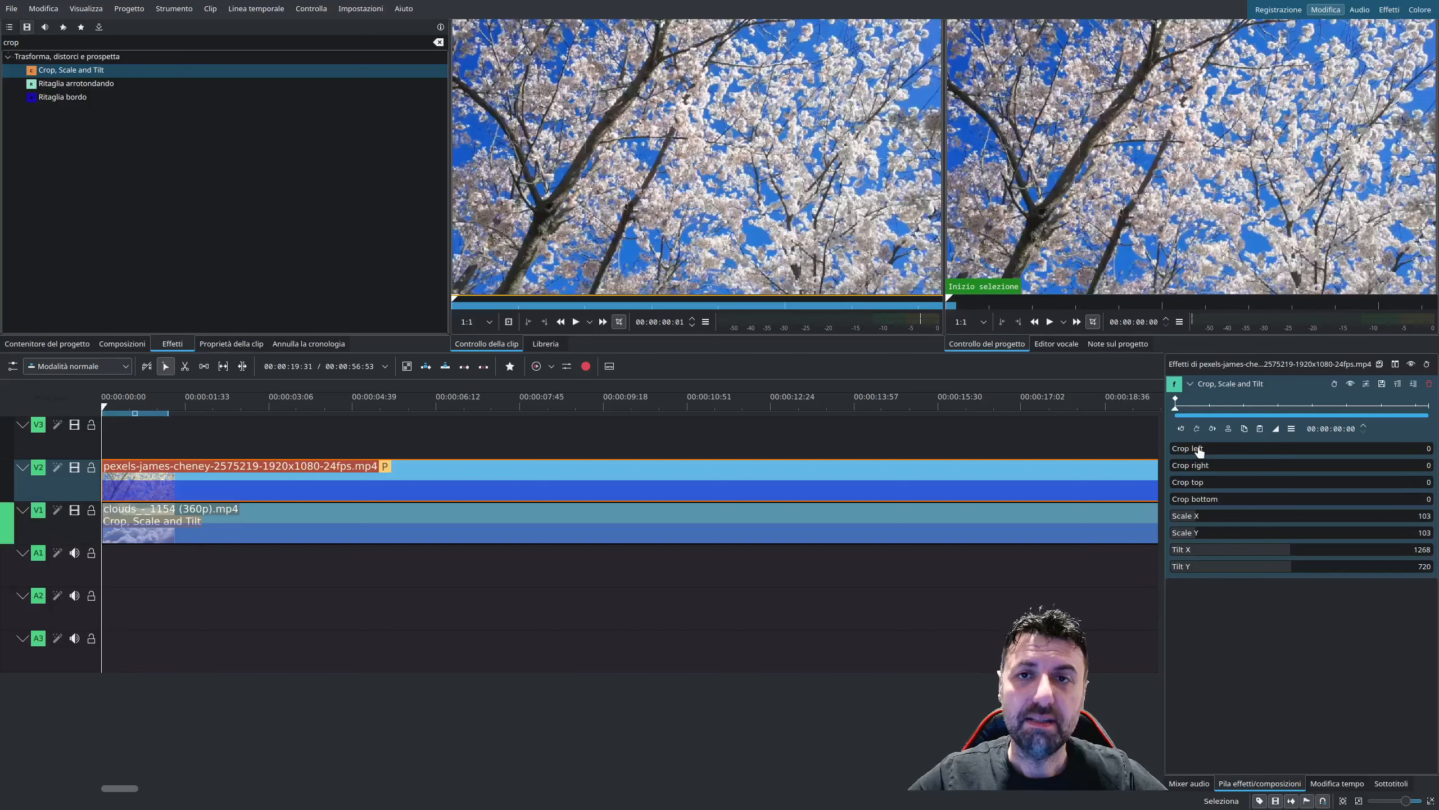
Step: Try wiping away the blossom clip with Crop left at 2560, then with a raised Crop right value
drag(1200, 450, 1425, 464)
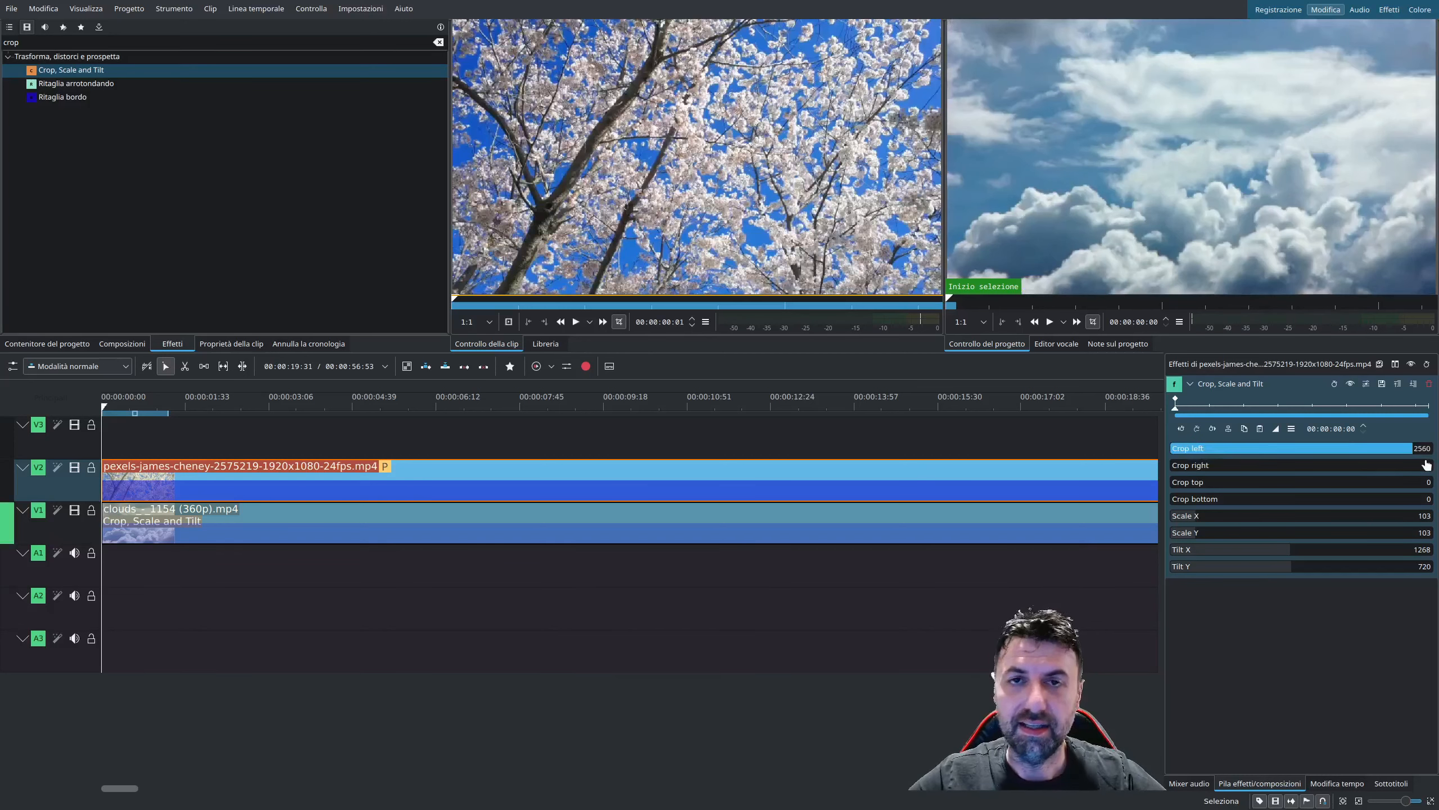
click(1427, 465)
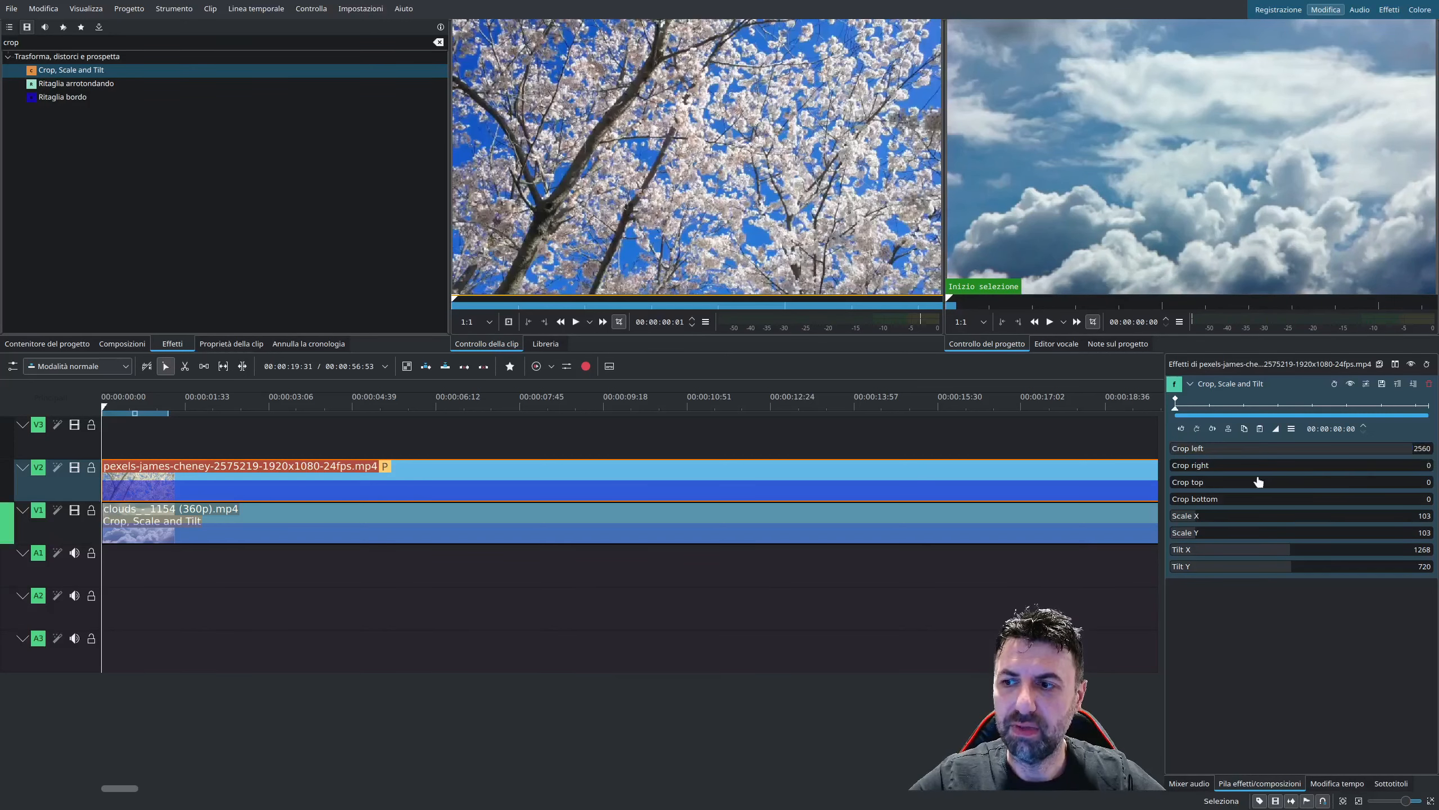
drag(1223, 467, 1422, 472)
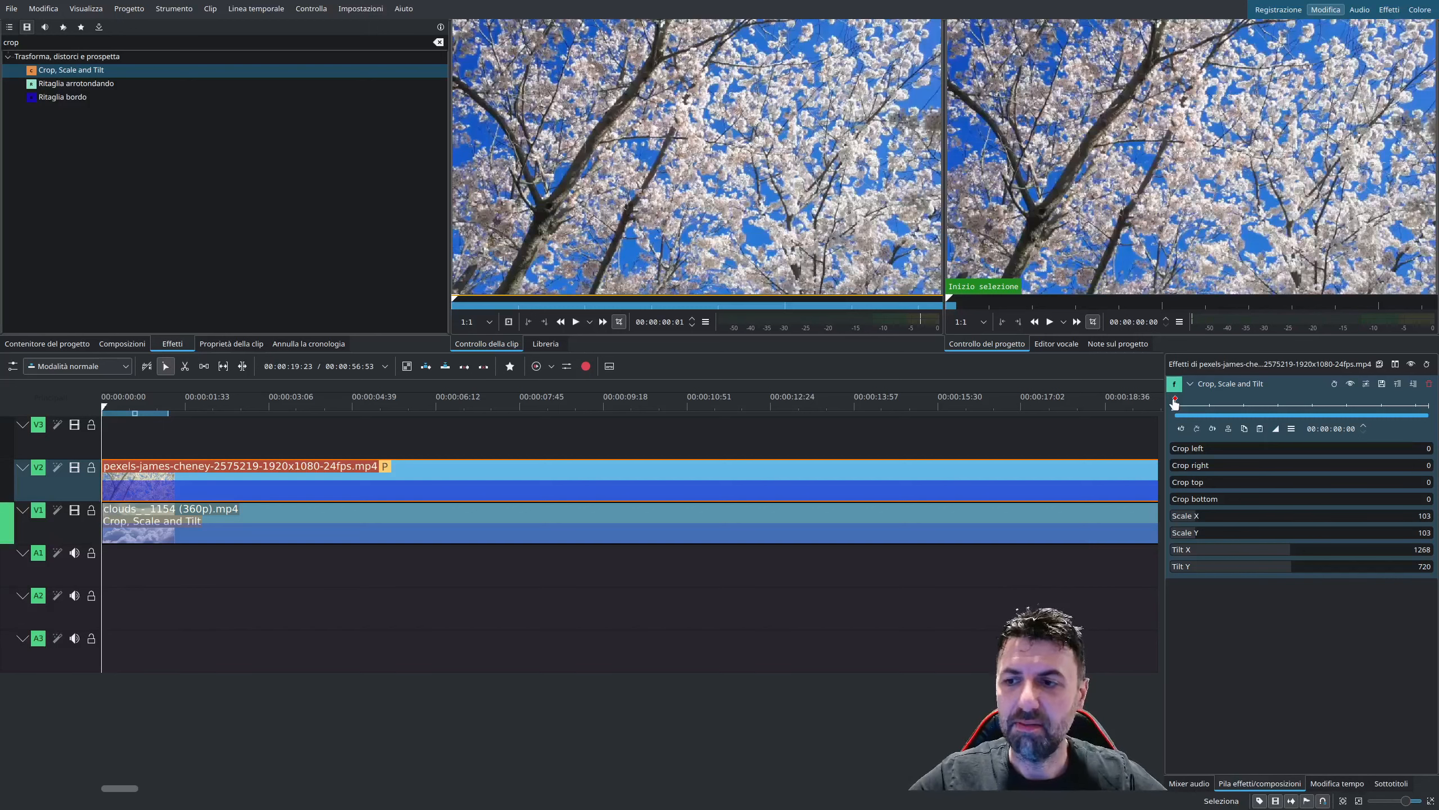
Step: Add a crop keyframe to the blossom clip, move it to 00:00:05:57, and set its Crop left to 1800
drag(1174, 403, 1243, 405)
click(1197, 429)
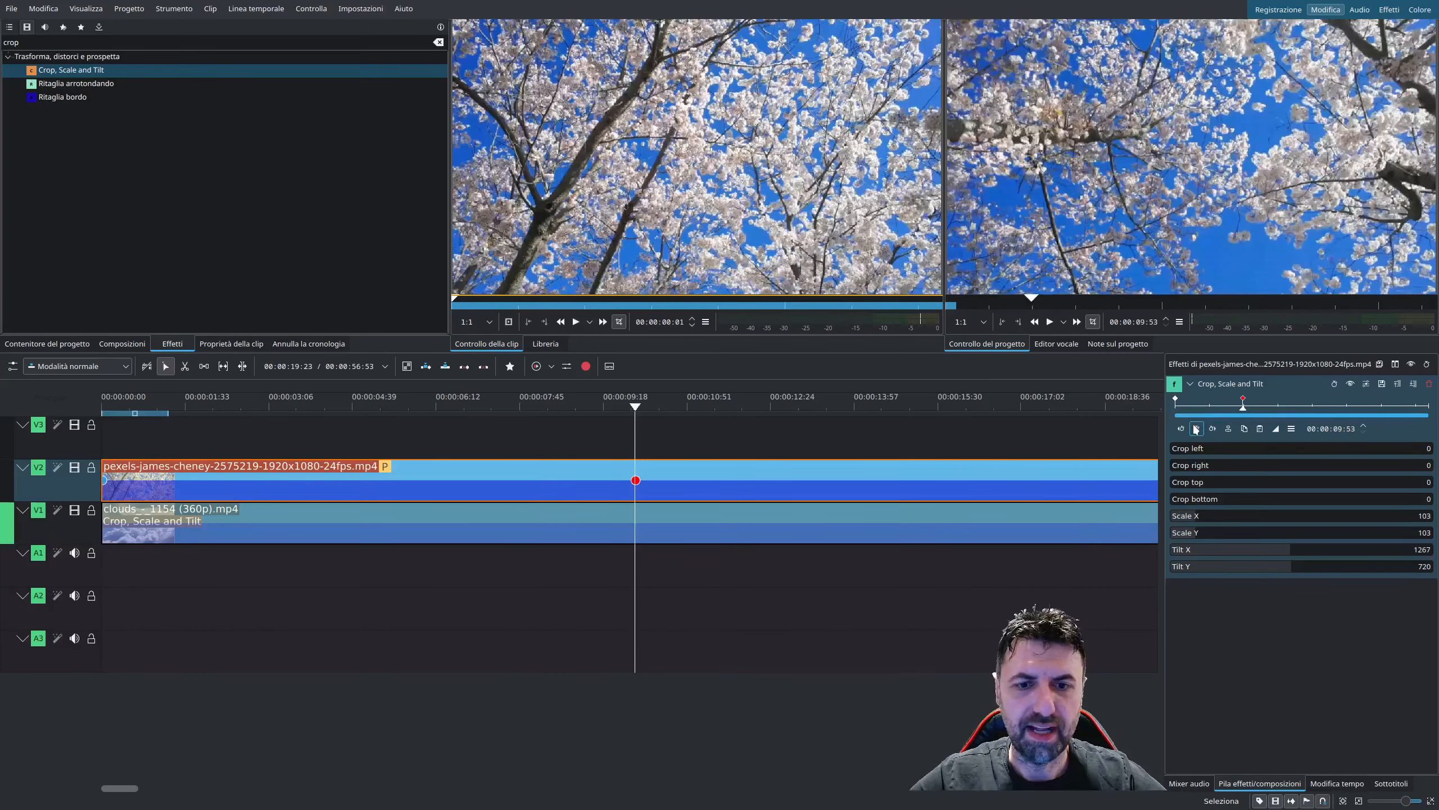
drag(1242, 404, 1216, 403)
drag(1270, 449, 1415, 448)
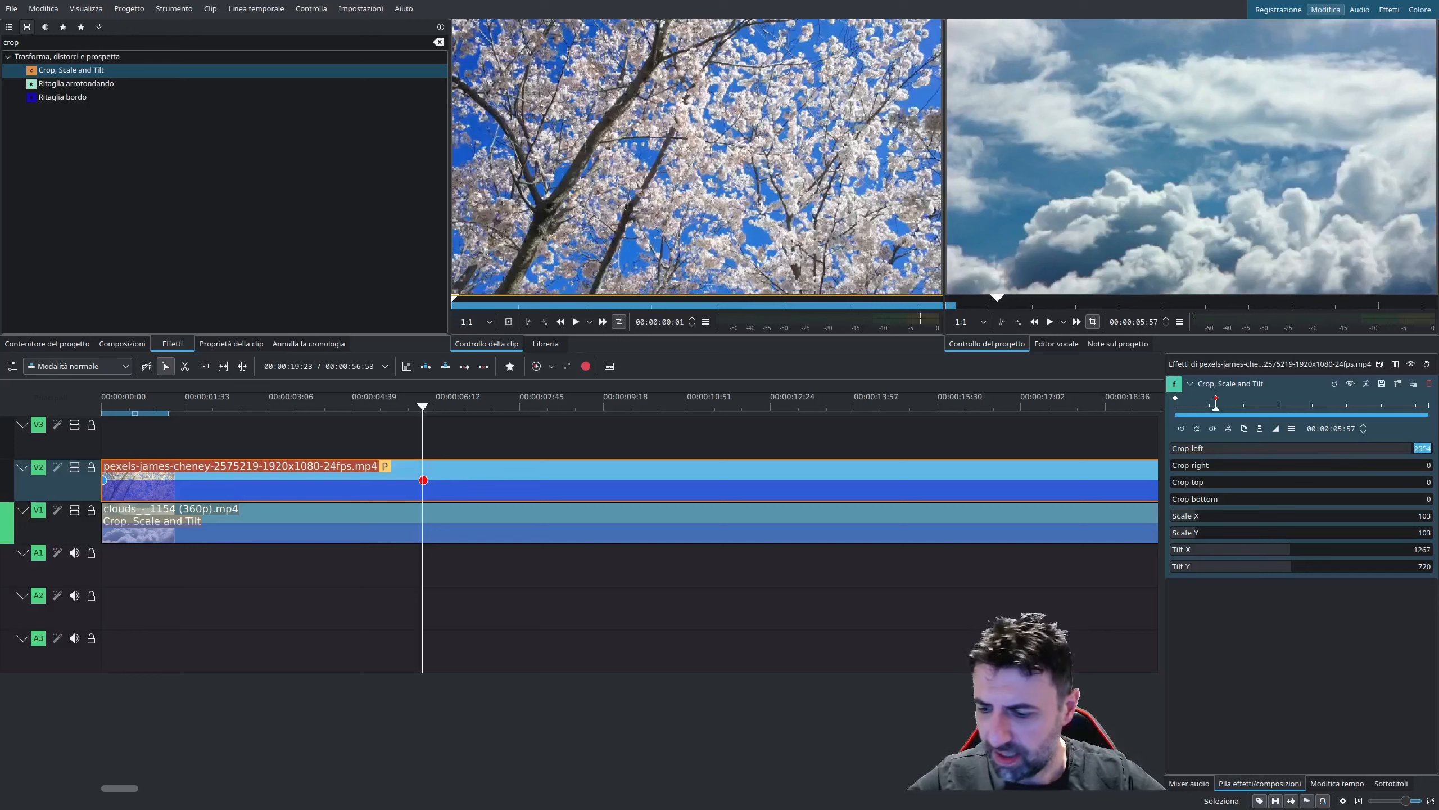
key(Return)
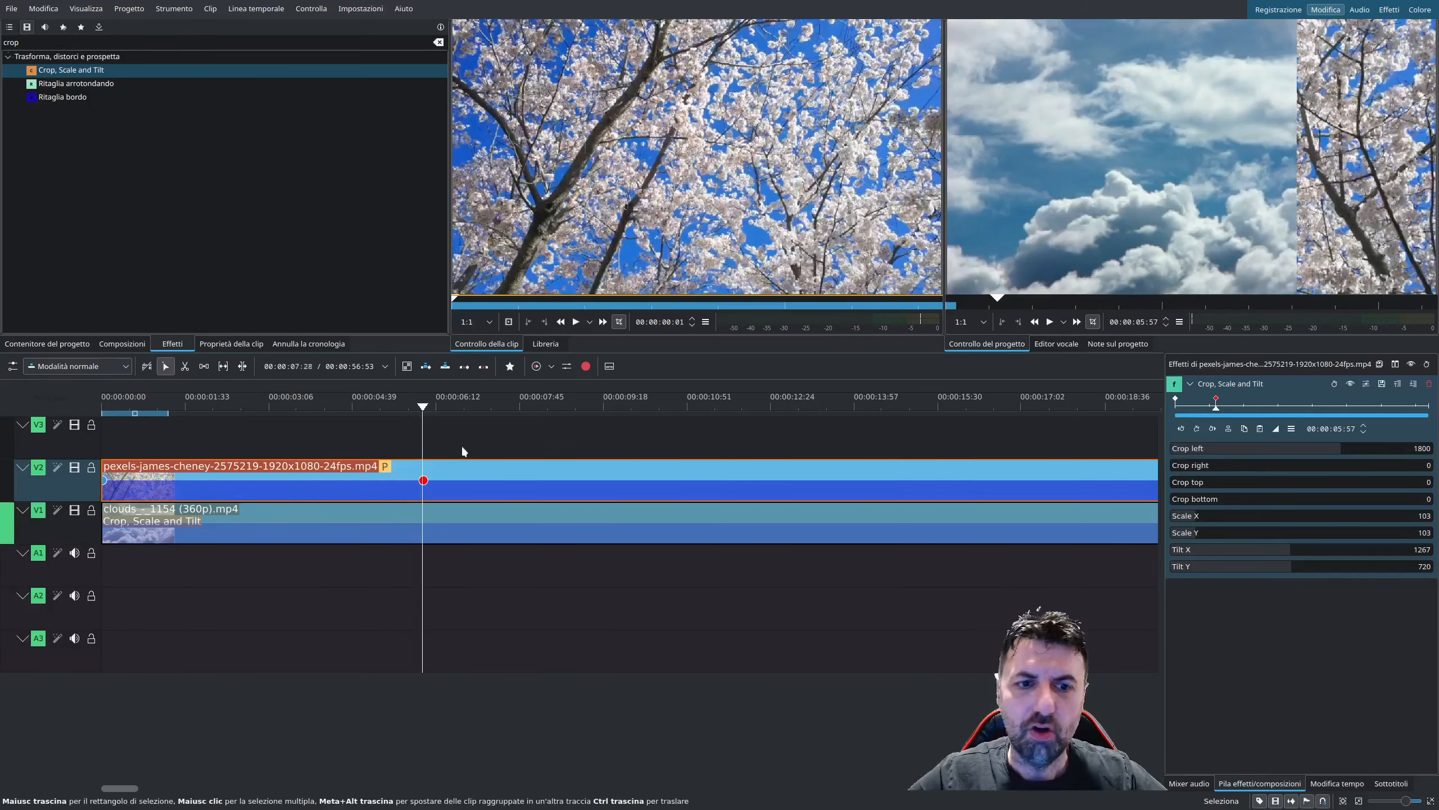
Step: Keyframe the clouds clip's Crop right on V1 with 2560 at the start and 984 at 00:00:05:57
click(443, 515)
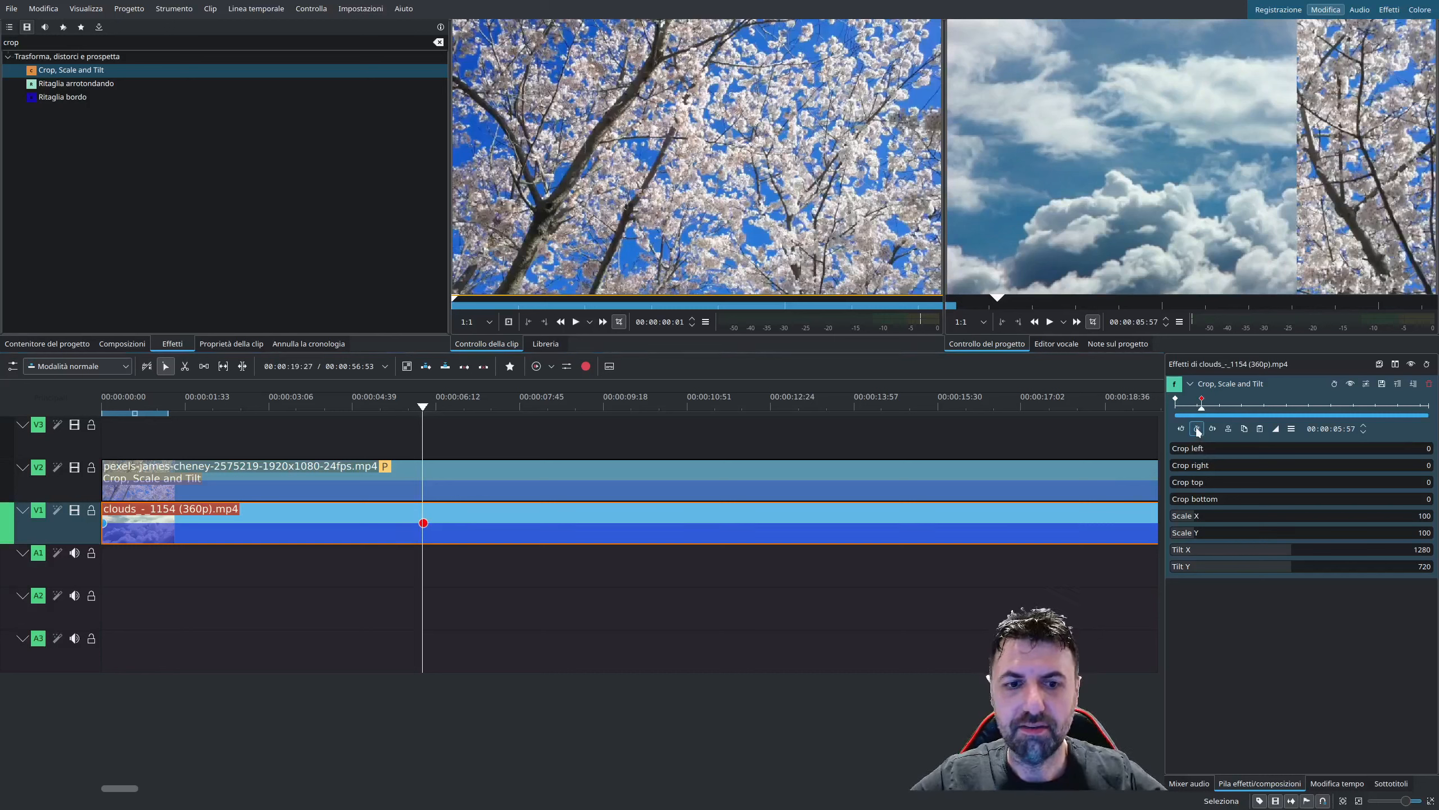
click(1176, 403)
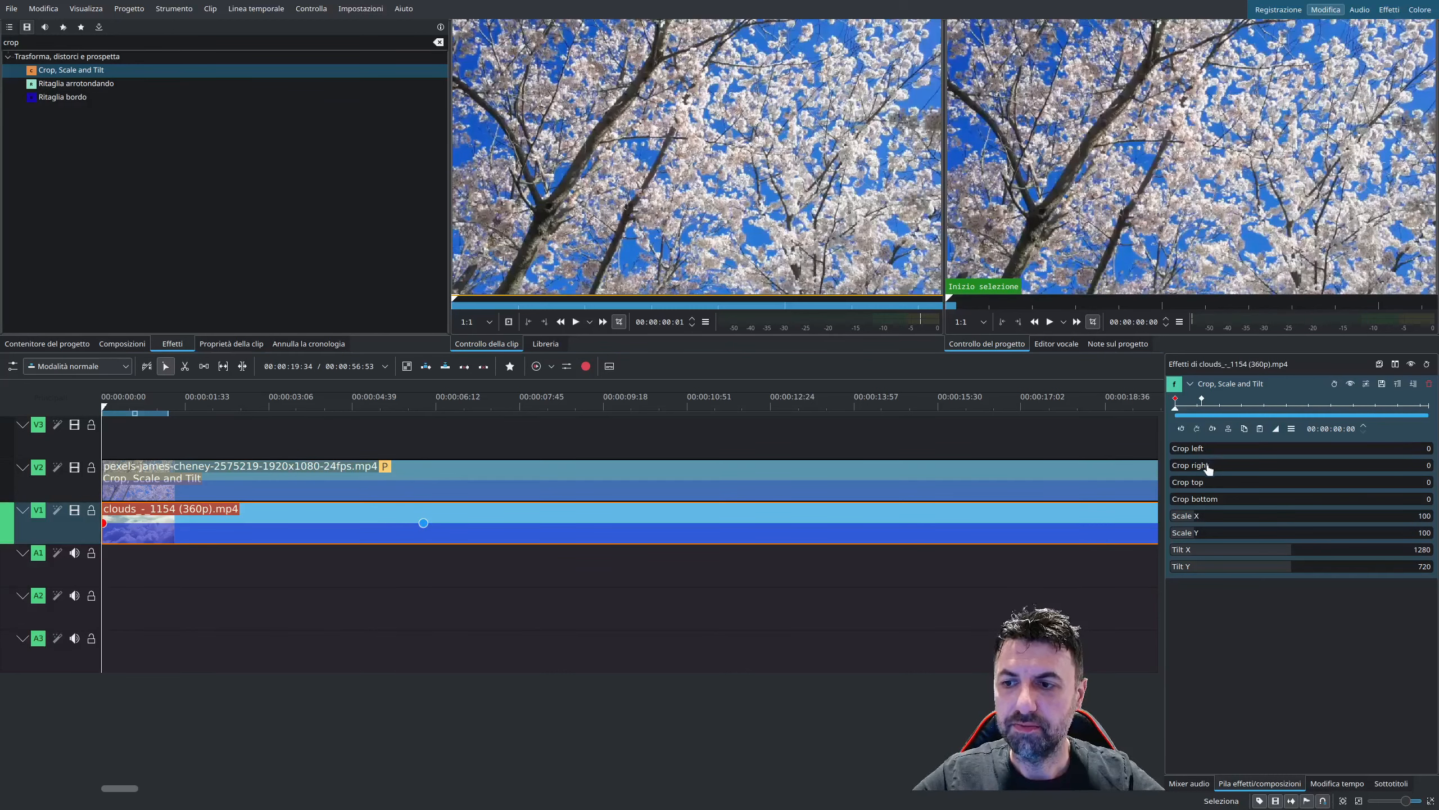
click(424, 523)
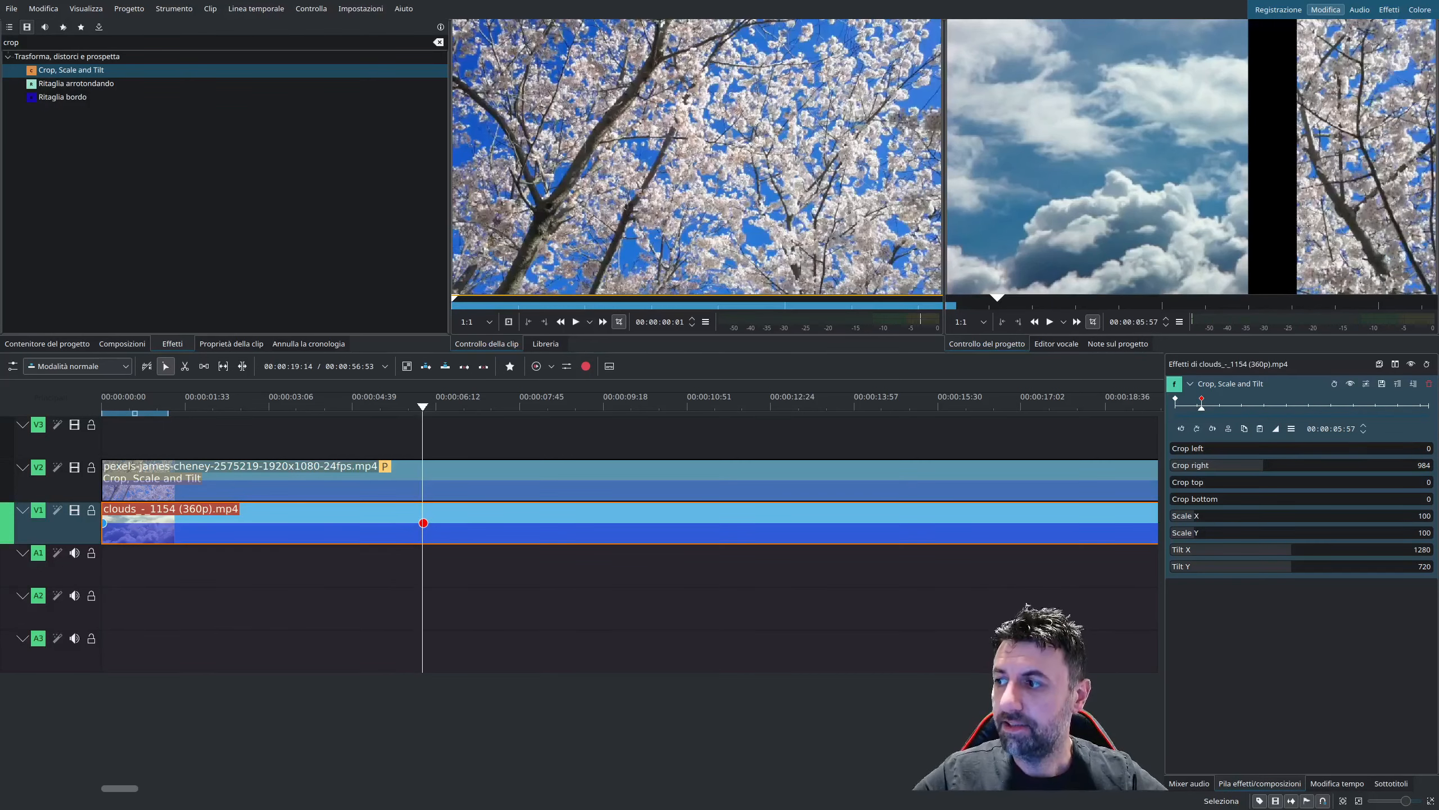
Step: Calculate 2560-1800 in the calculator and set the clouds clip's Crop right to 770 at the 00:00:05:57 keyframe
mouse_move(1438, 493)
mouse_down()
mouse_move(639, 463)
mouse_move(473, 378)
mouse_up()
text(2560)
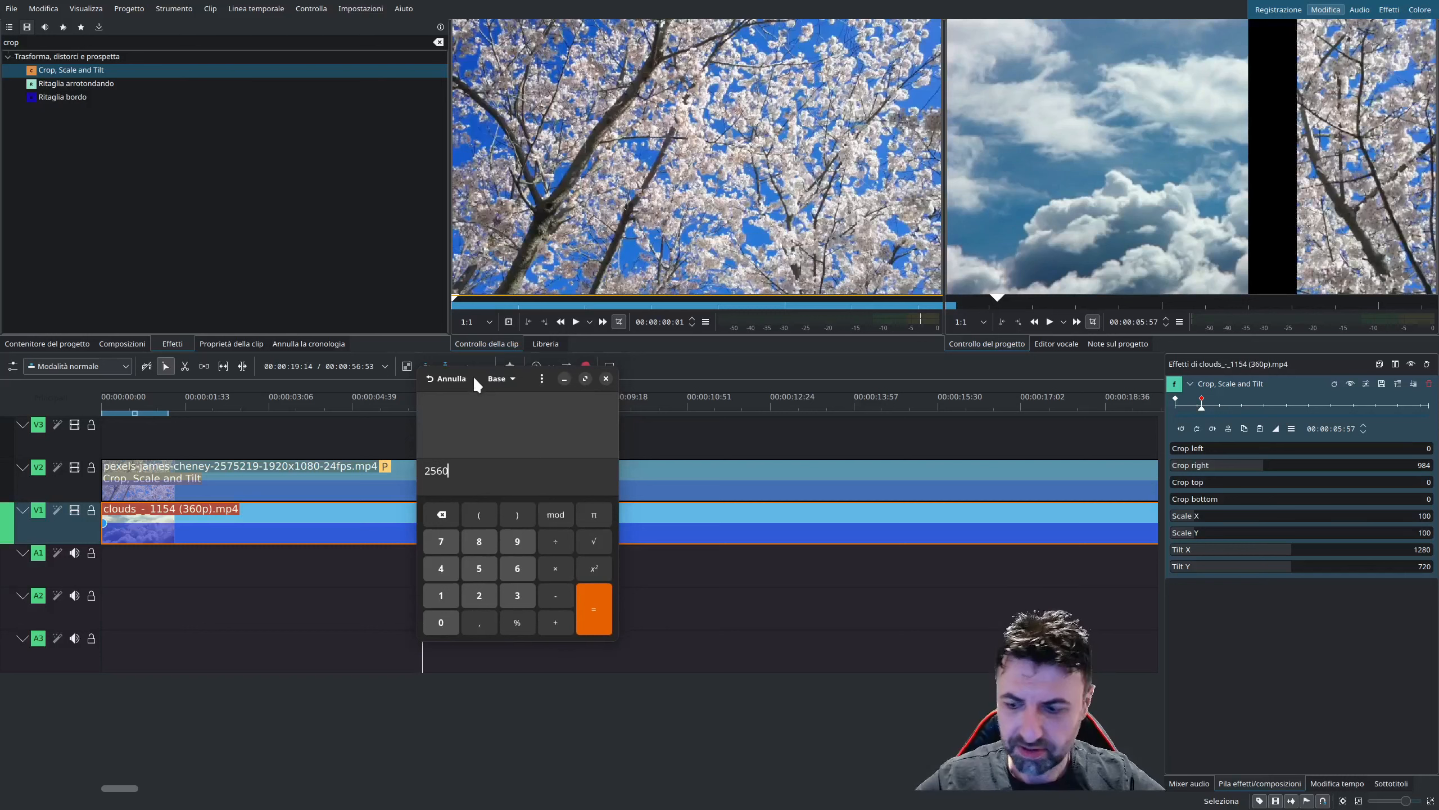
text(-1800)
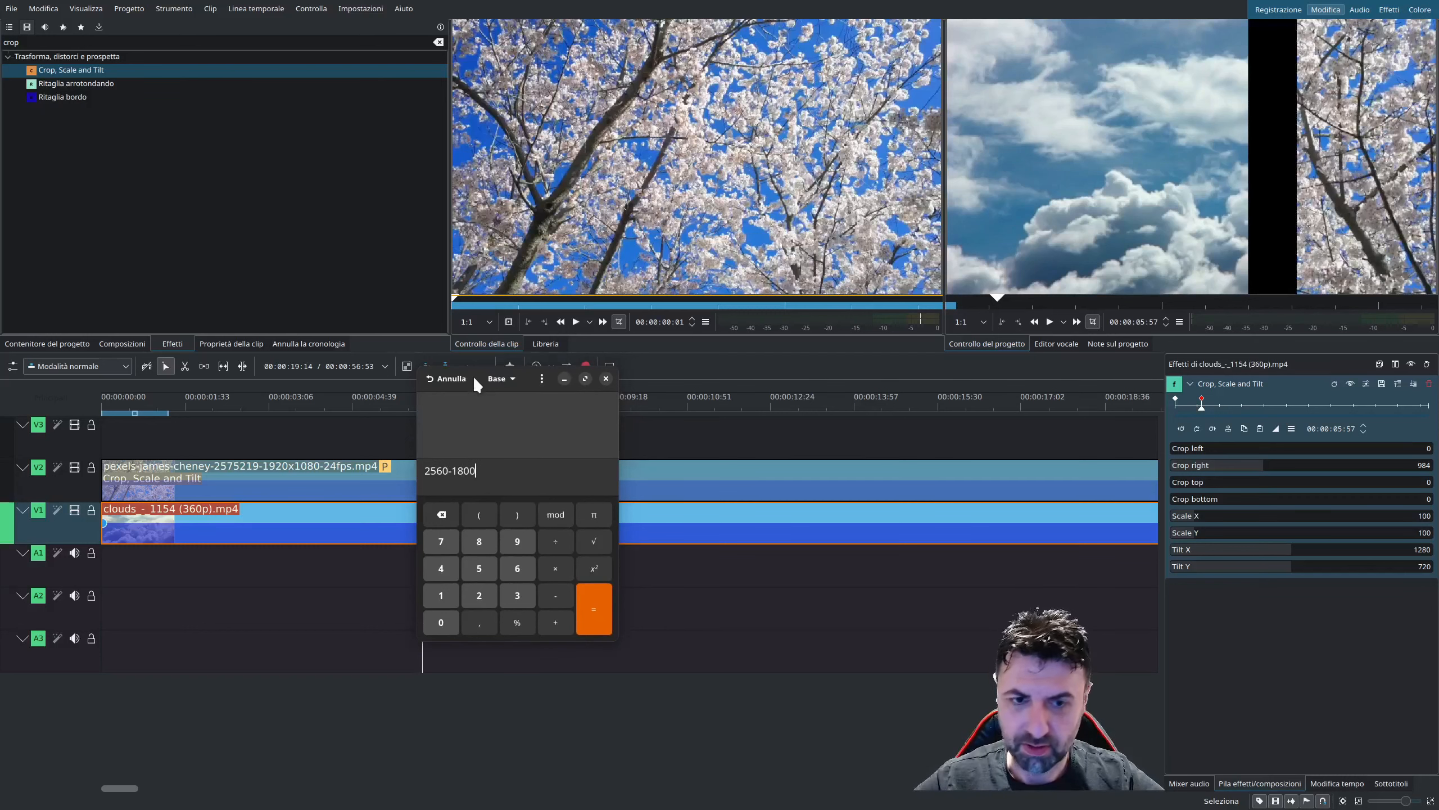
key(Return)
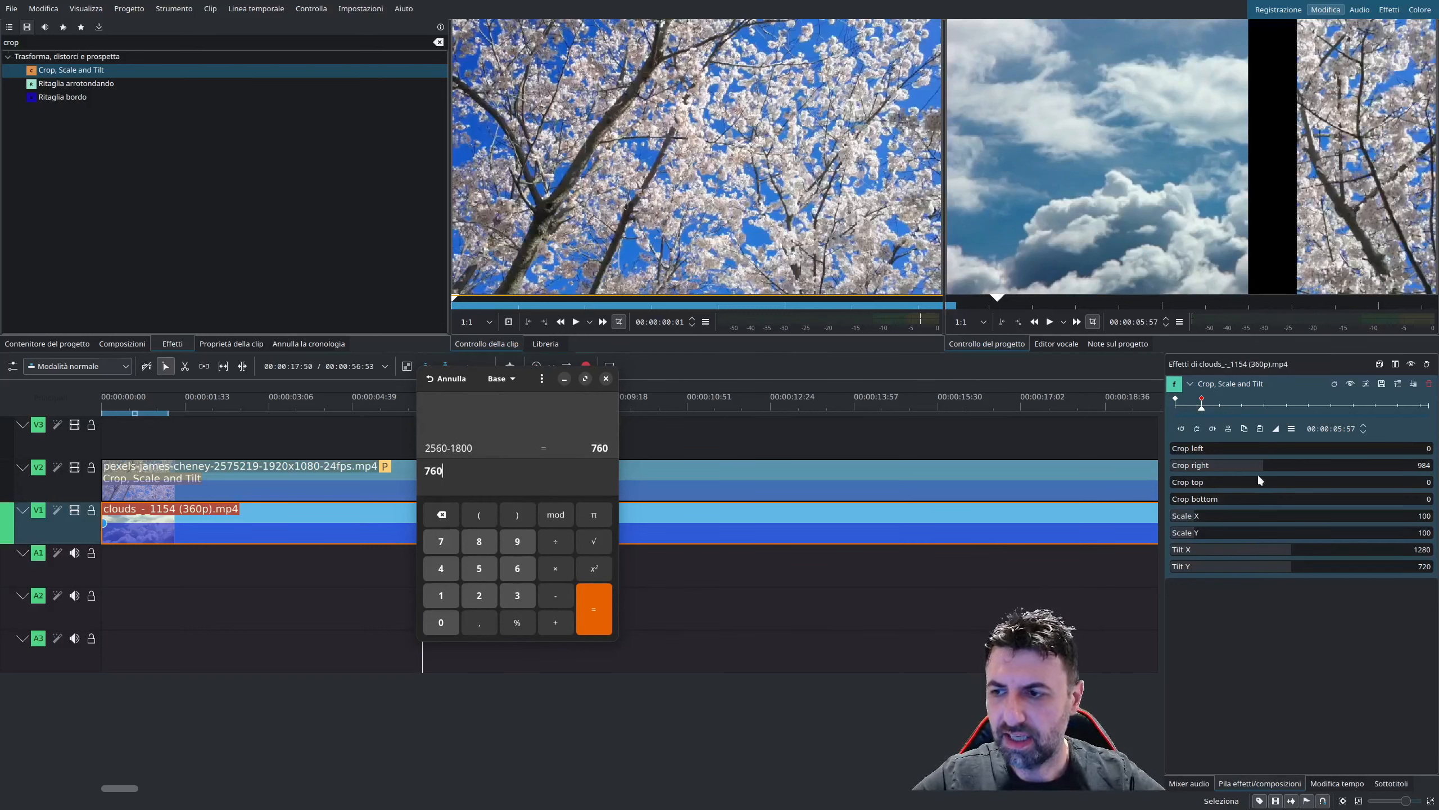
drag(1258, 466, 1237, 466)
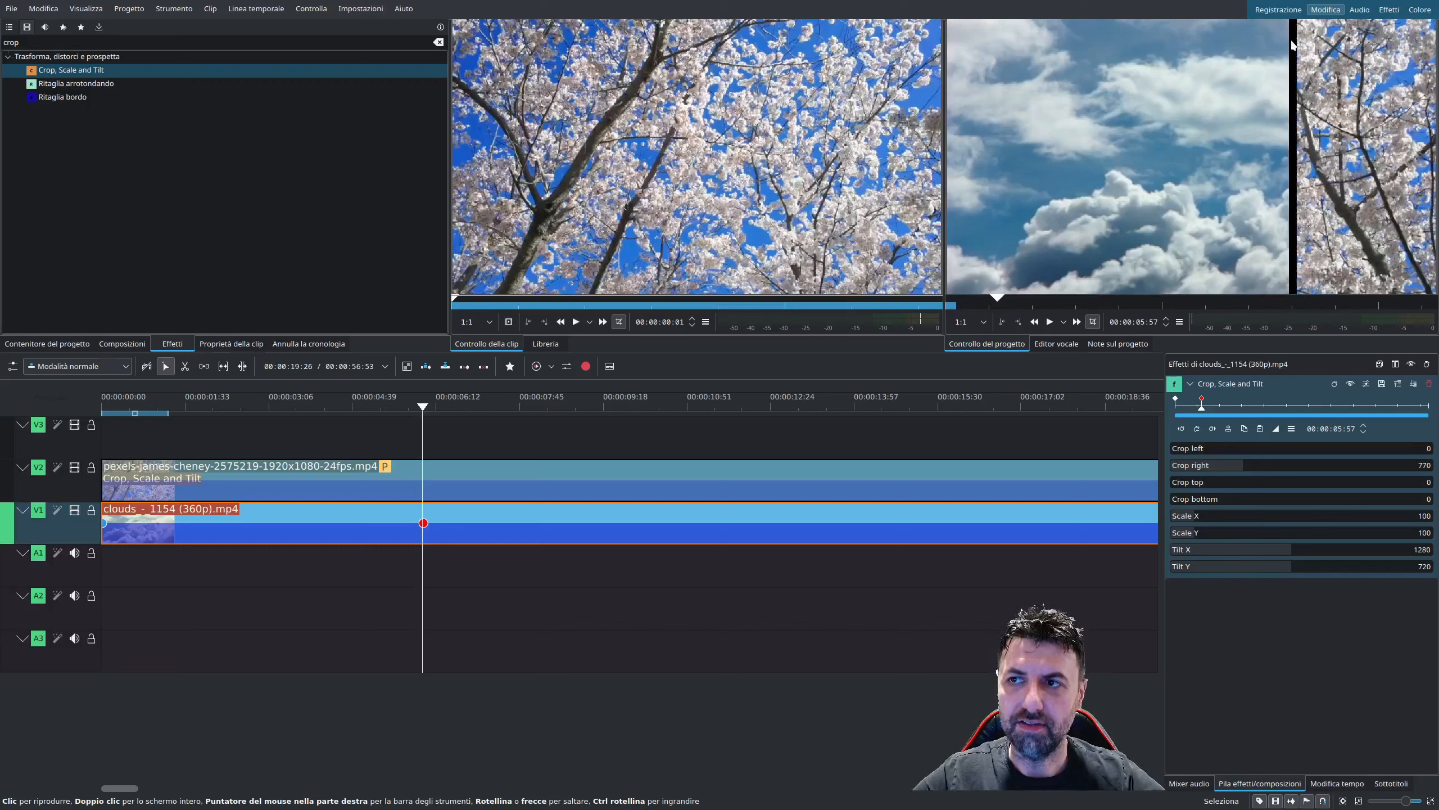
Step: Scrub from the timeline start to 00:00:05:57 to check how the two cropped clips meet
key(Home)
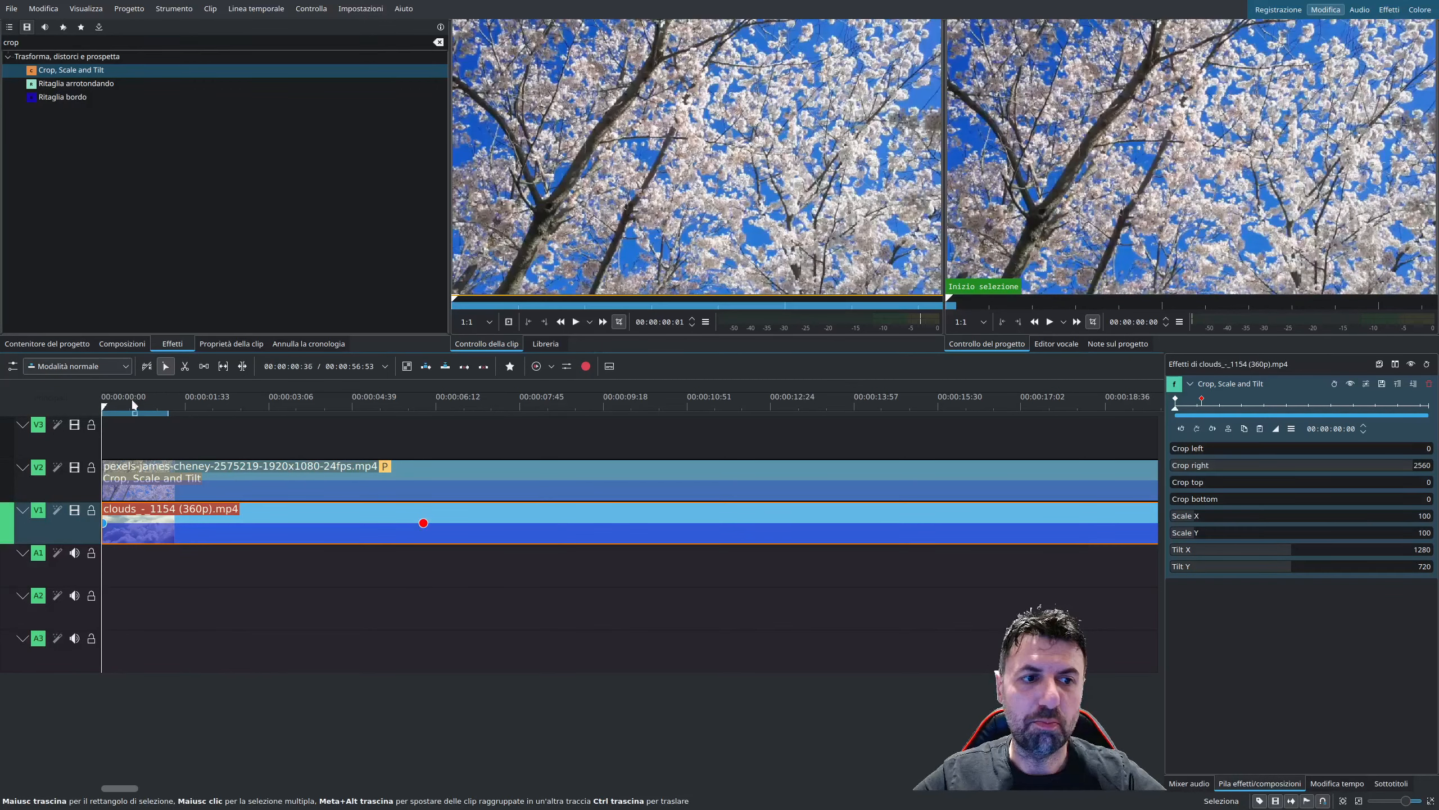
drag(133, 404, 424, 401)
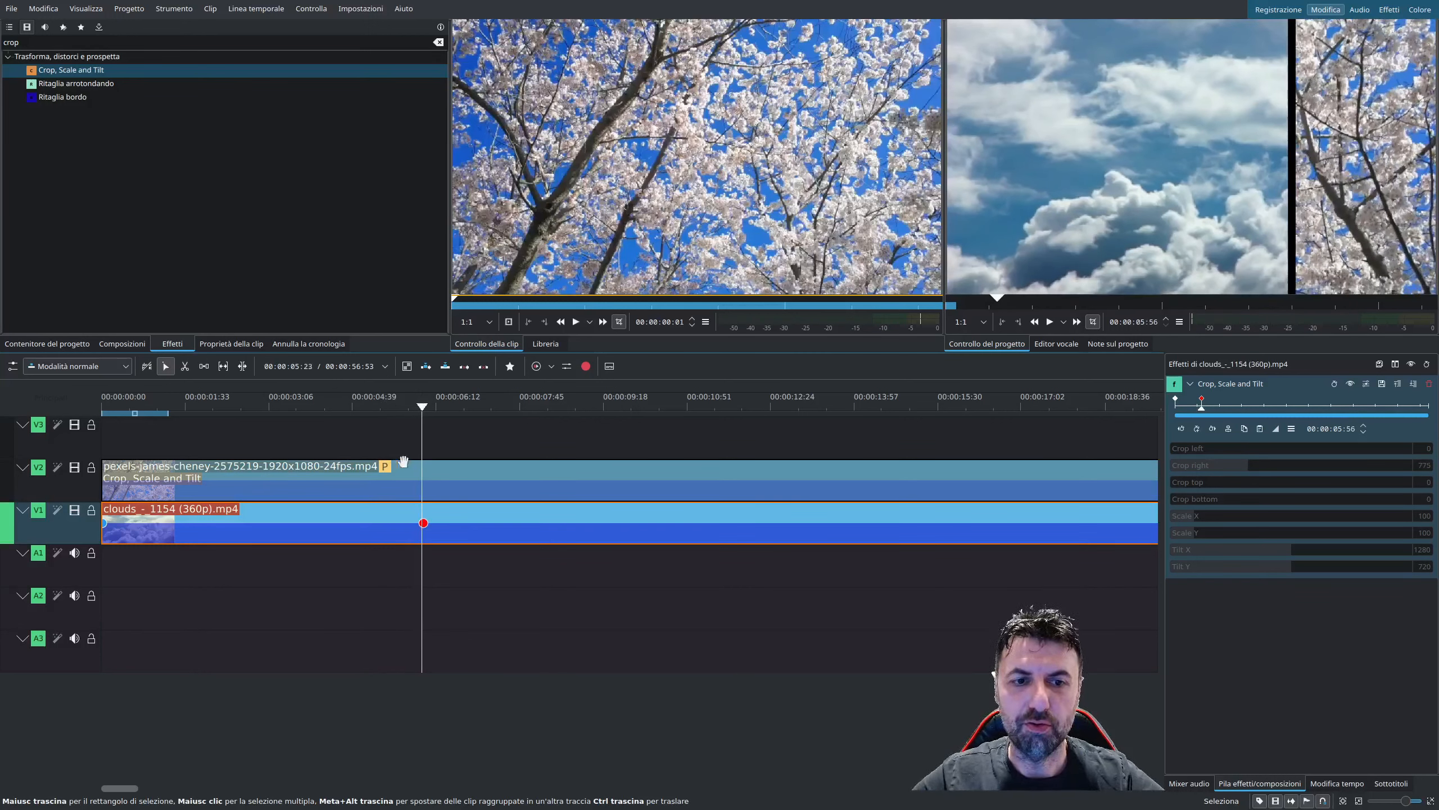
click(423, 408)
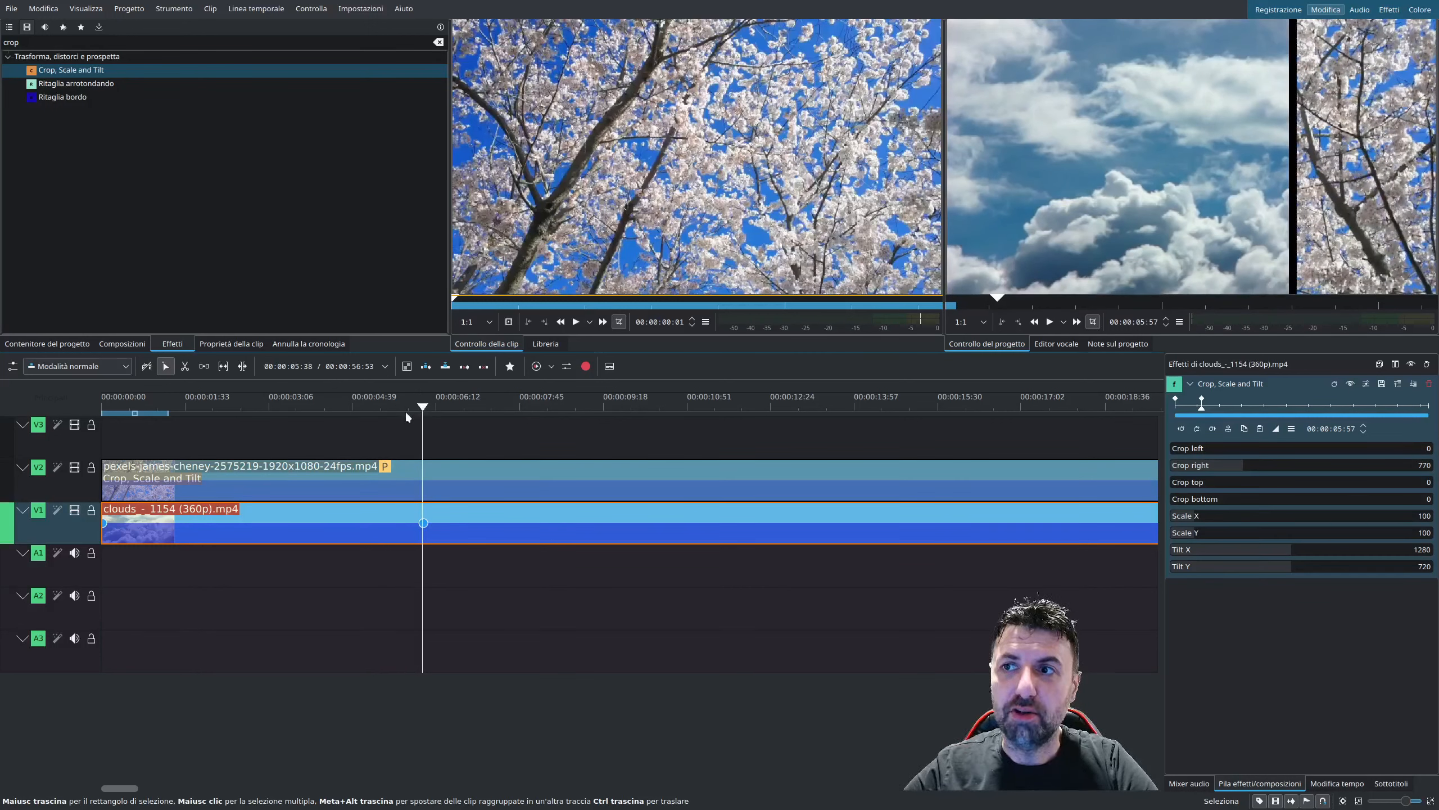
Step: Add a crop keyframe at 00:00:00:08 on the clouds clip and set its Crop right to 2525
click(102, 402)
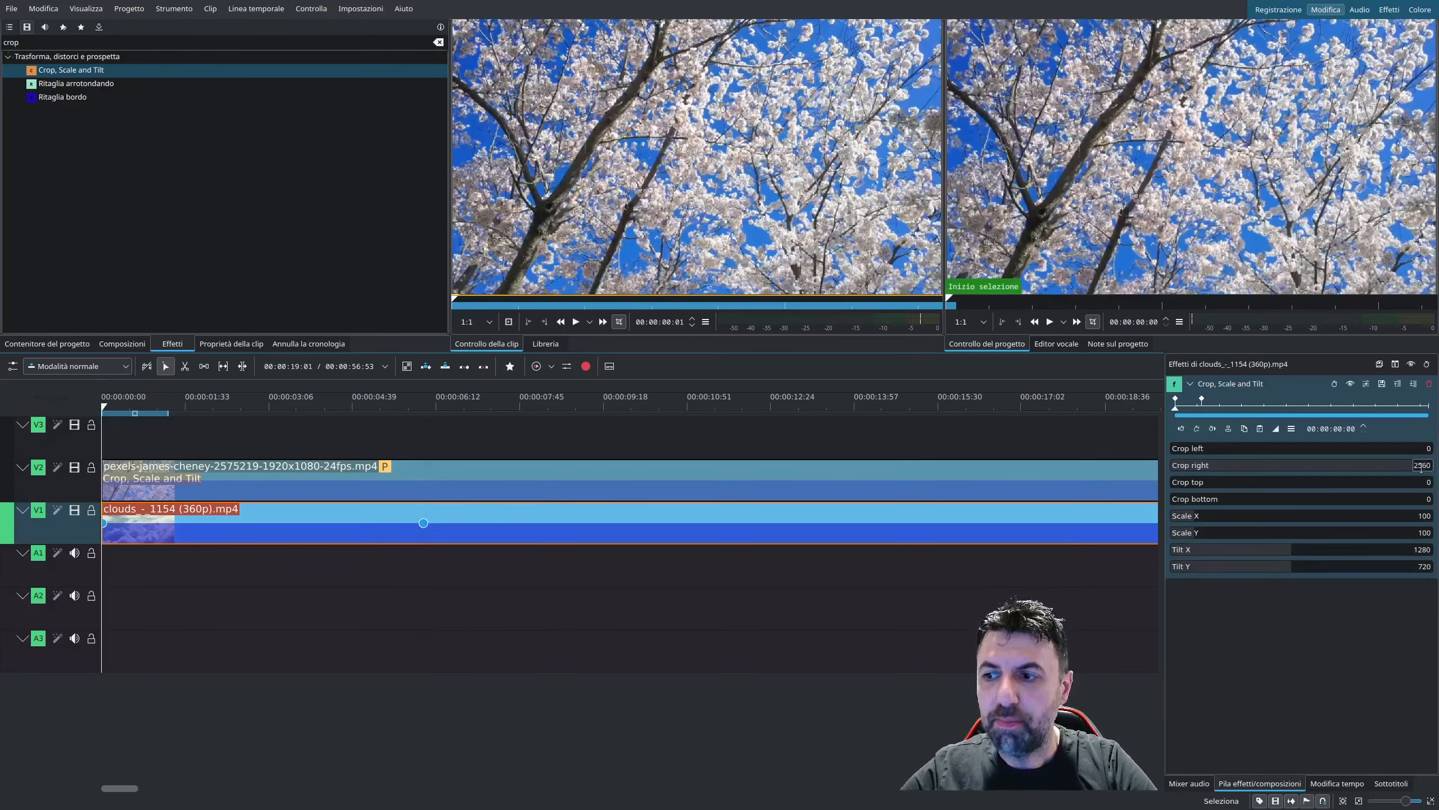
click(105, 410)
drag(105, 410, 109, 409)
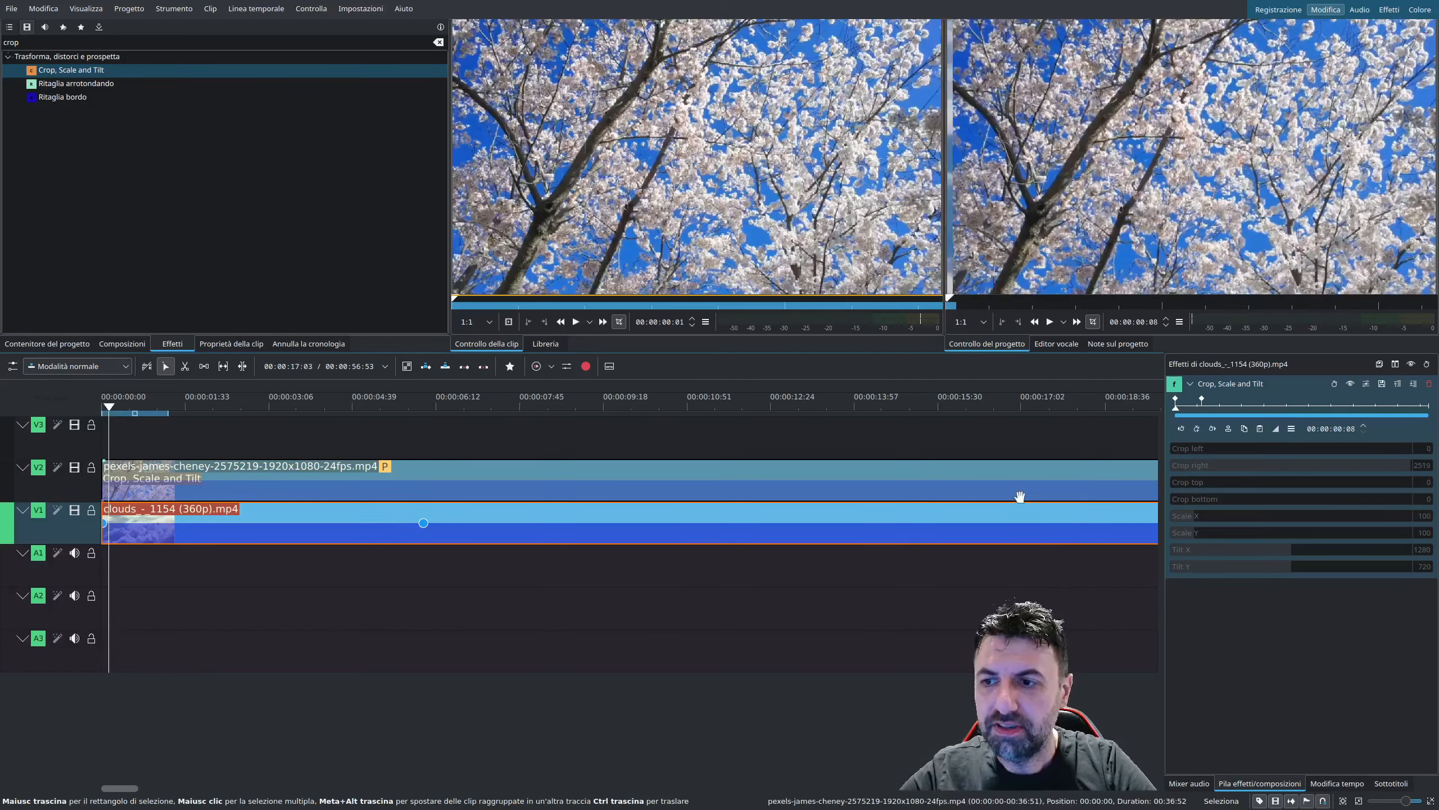
click(1197, 429)
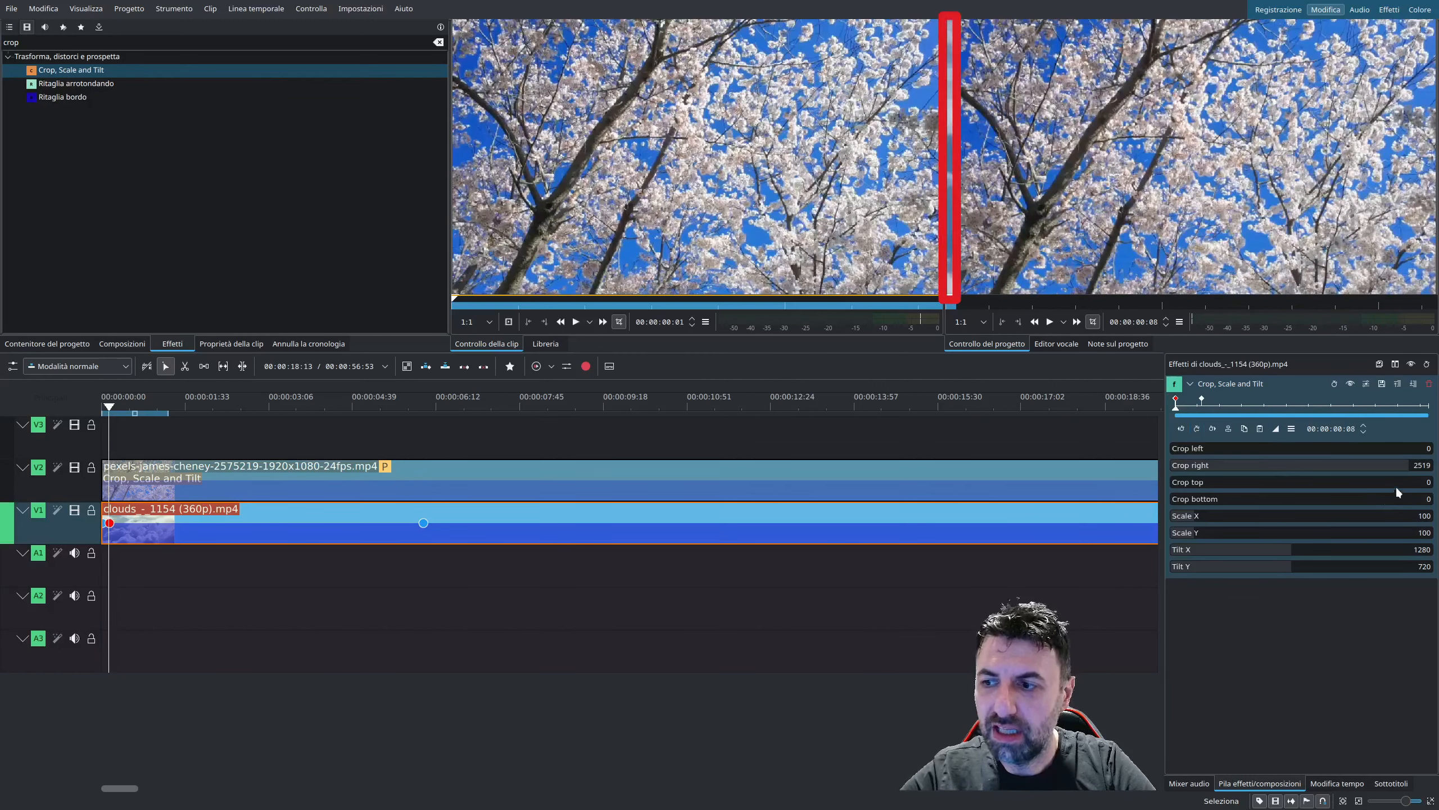
double_click(1423, 466)
text(2525)
key(Return)
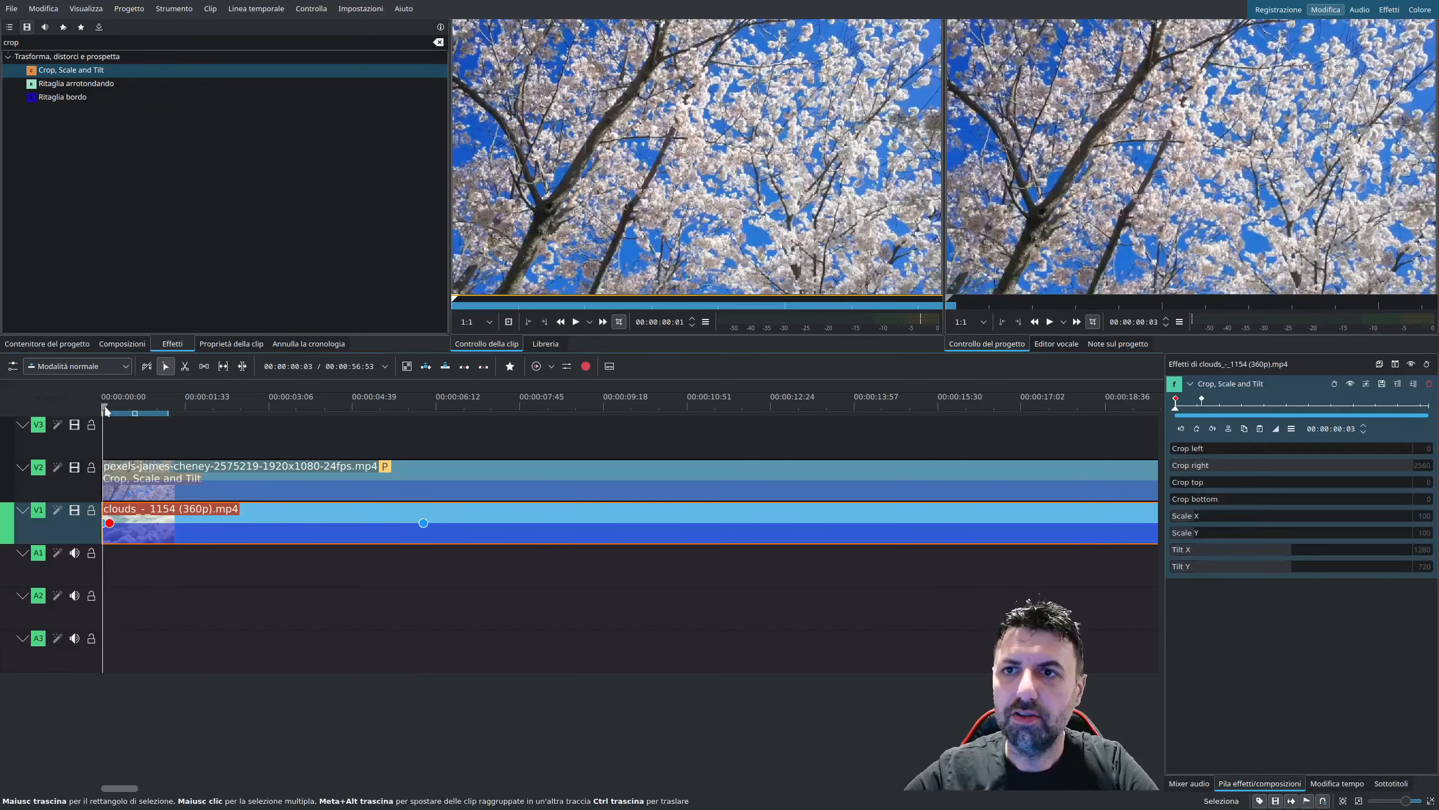
Step: Scrub through the wipe to 00:00:04:10 to check the gap, and show the blossom clip's crop settings
drag(109, 407, 380, 425)
click(328, 407)
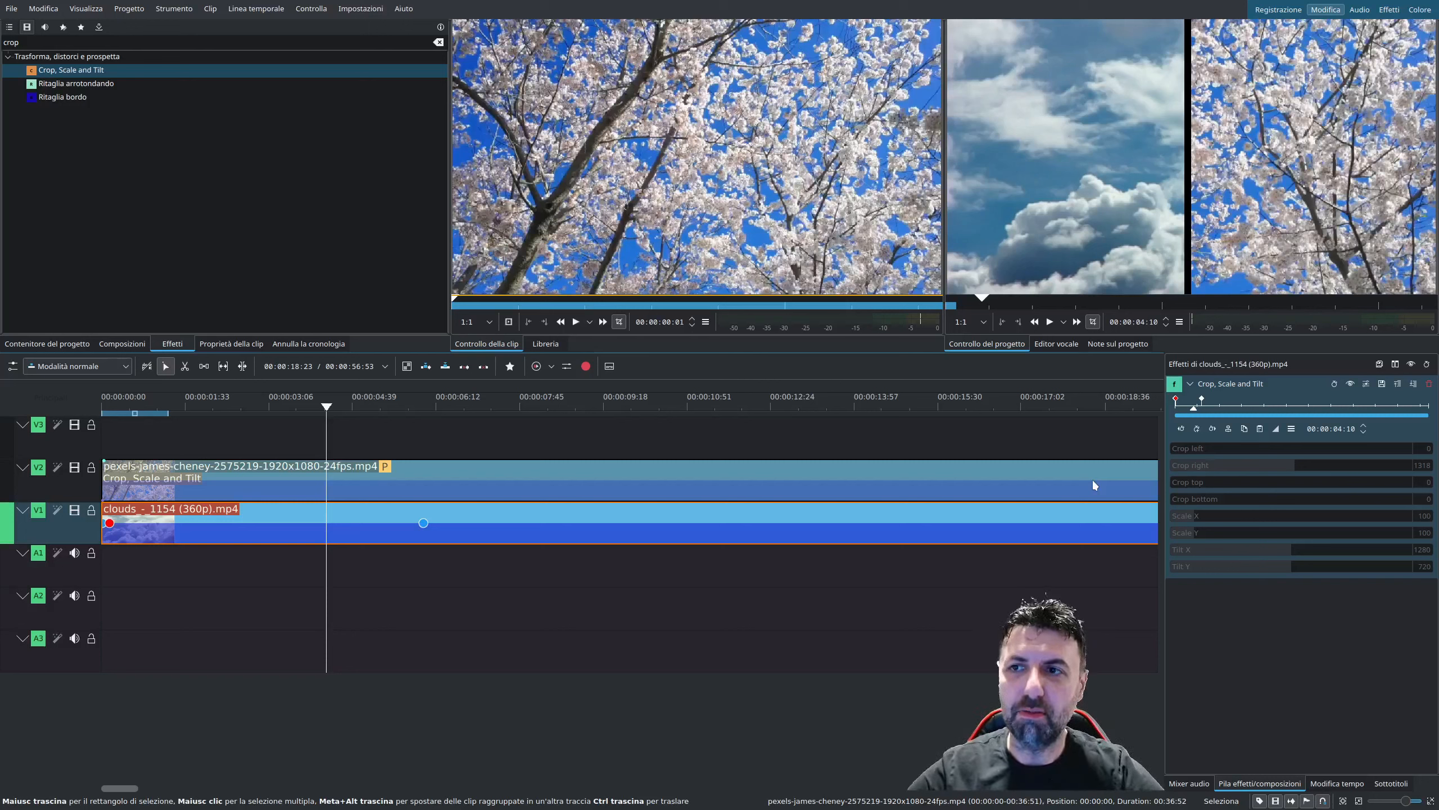
click(408, 497)
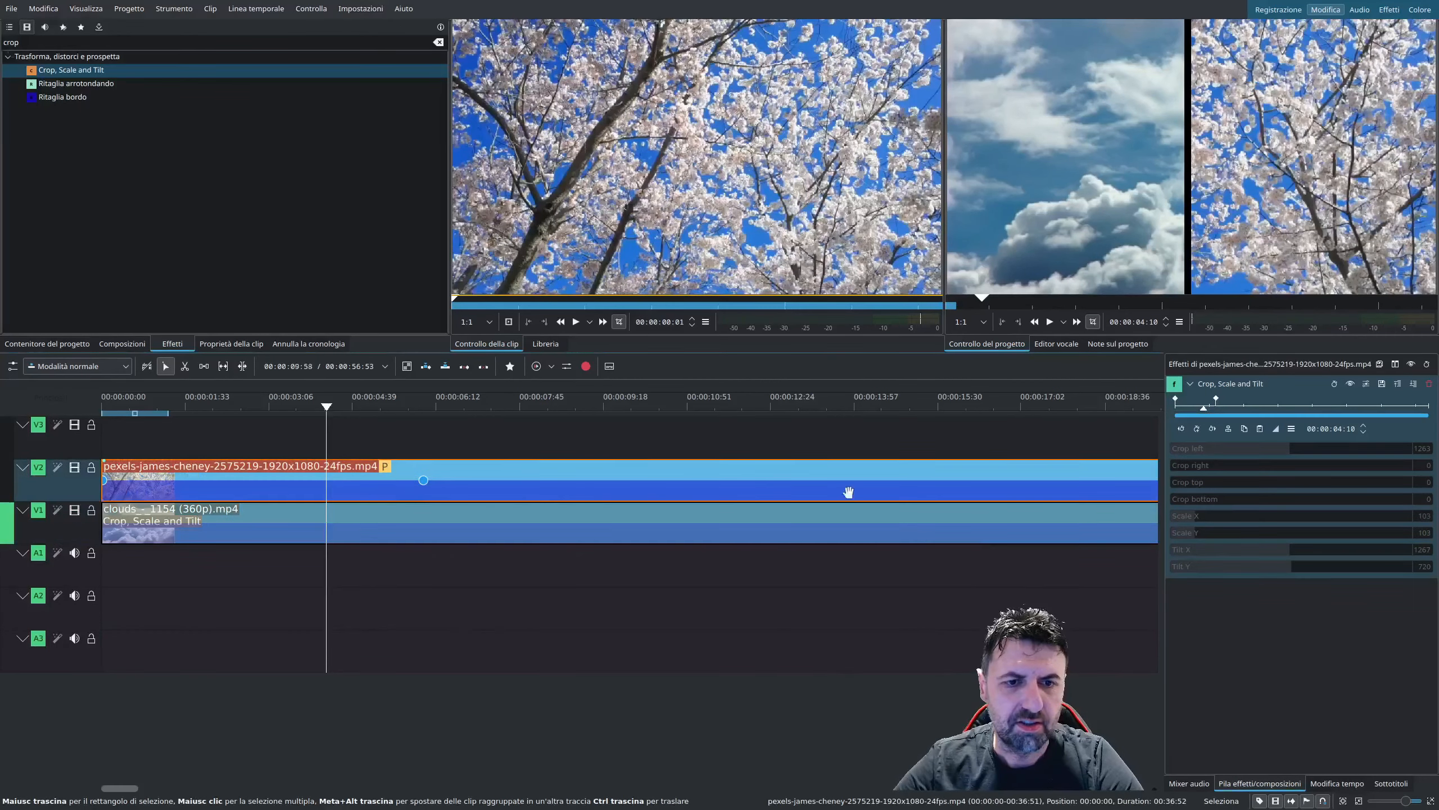
Step: Remove the Crop, Scale and Tilt effect from the blossom clip and delete the clouds clip from V1
click(1430, 385)
click(552, 520)
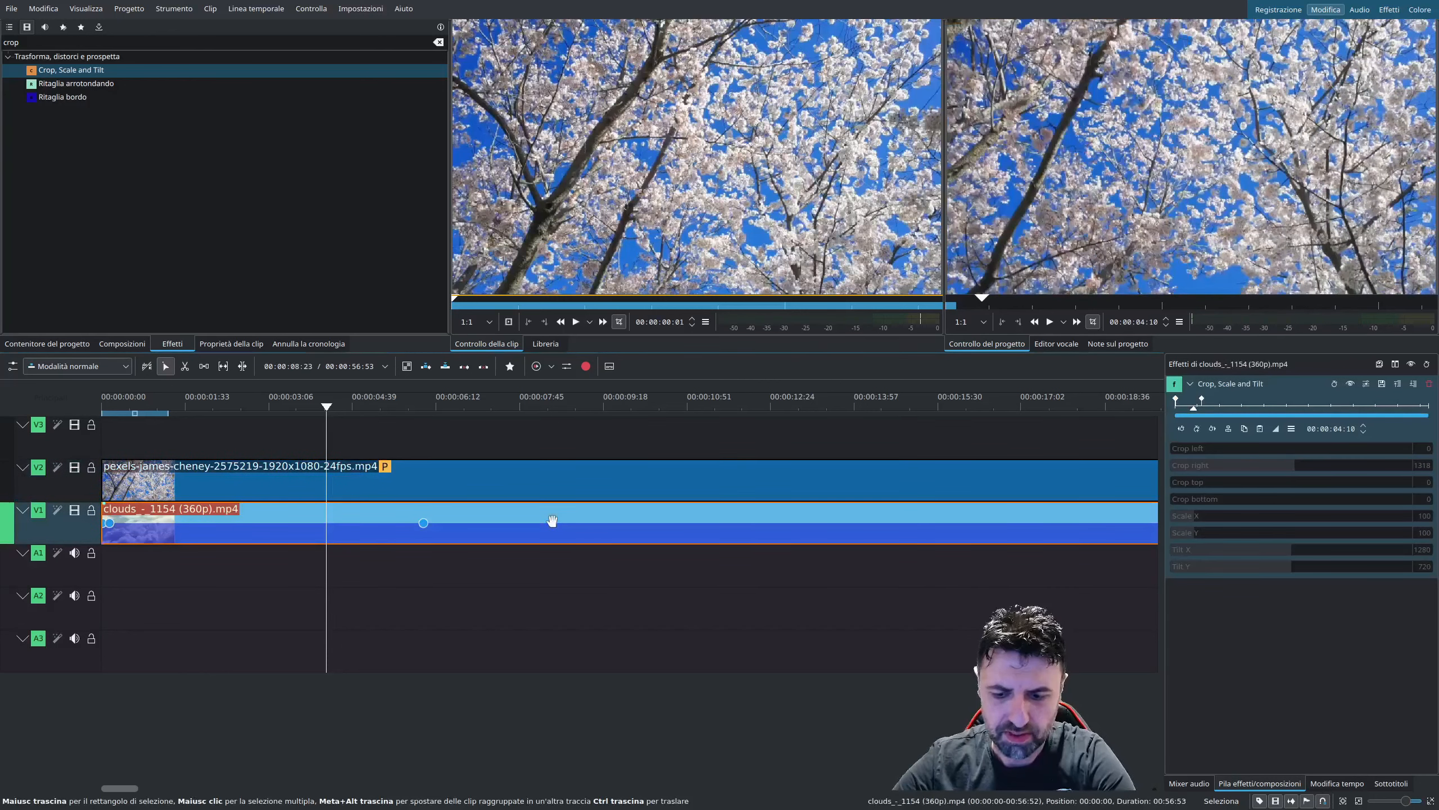
key(Delete)
Step: Copy the V2 blossom clip, paste it onto V1 and align it with the timeline start
right_click(537, 493)
click(187, 511)
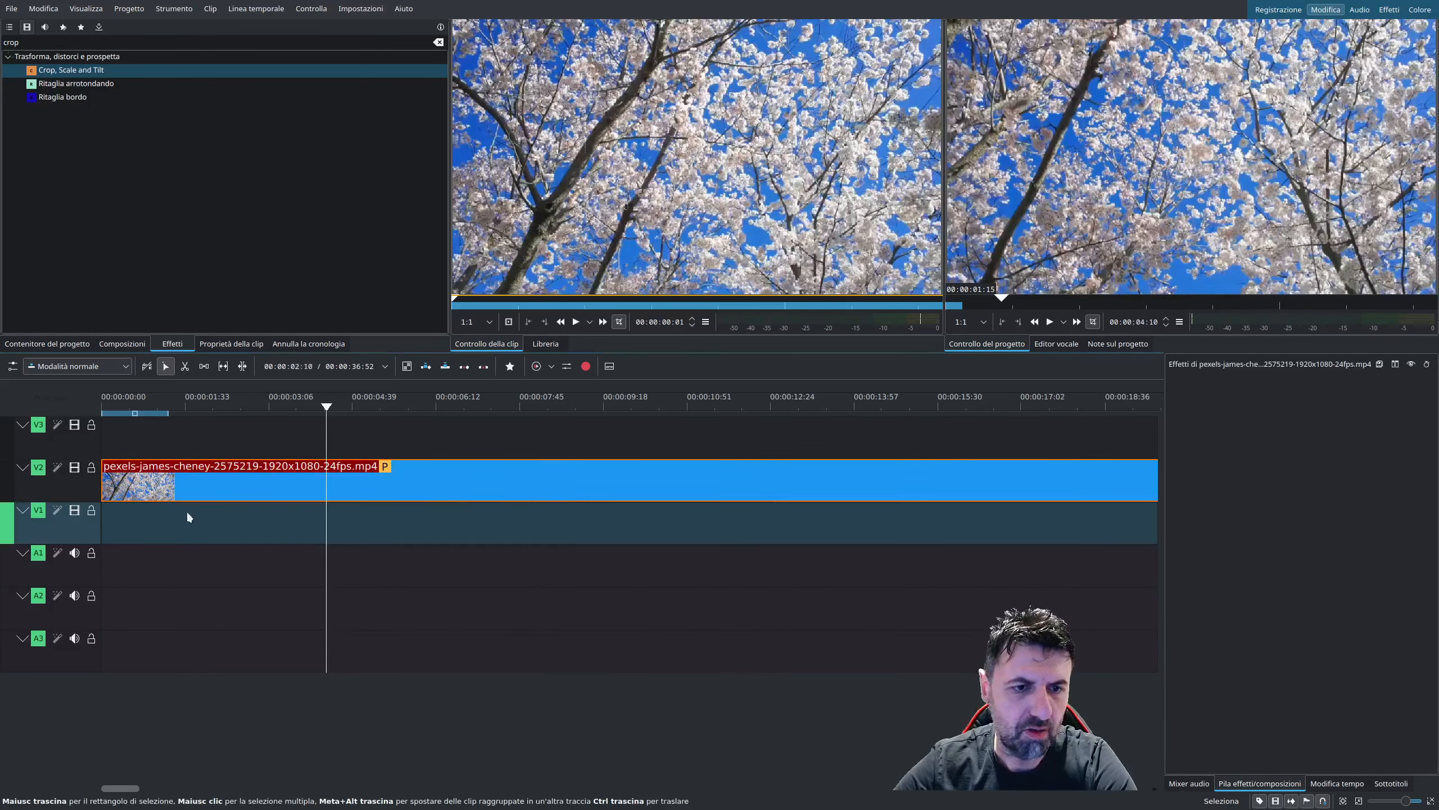
right_click(109, 509)
click(128, 521)
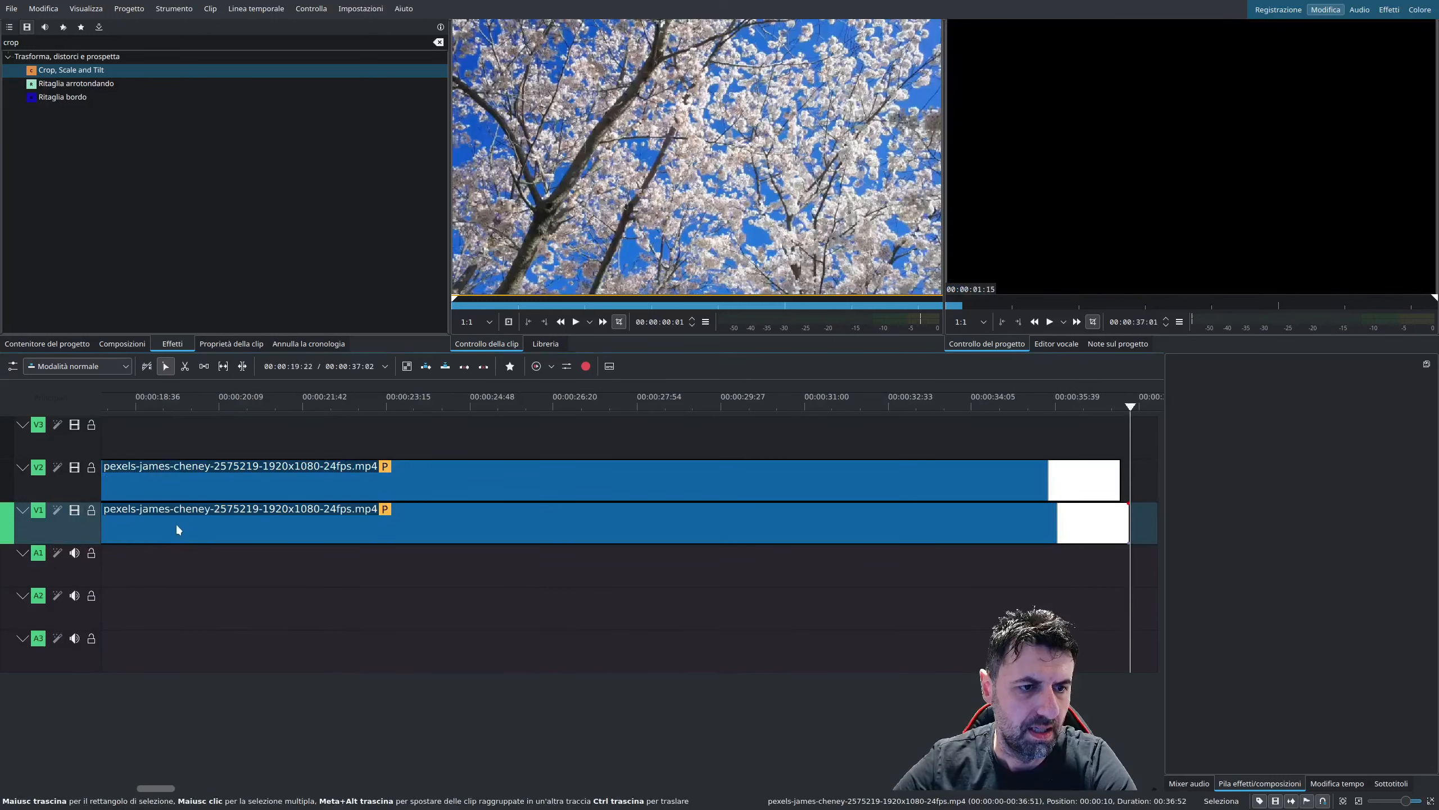
drag(176, 528, 81, 514)
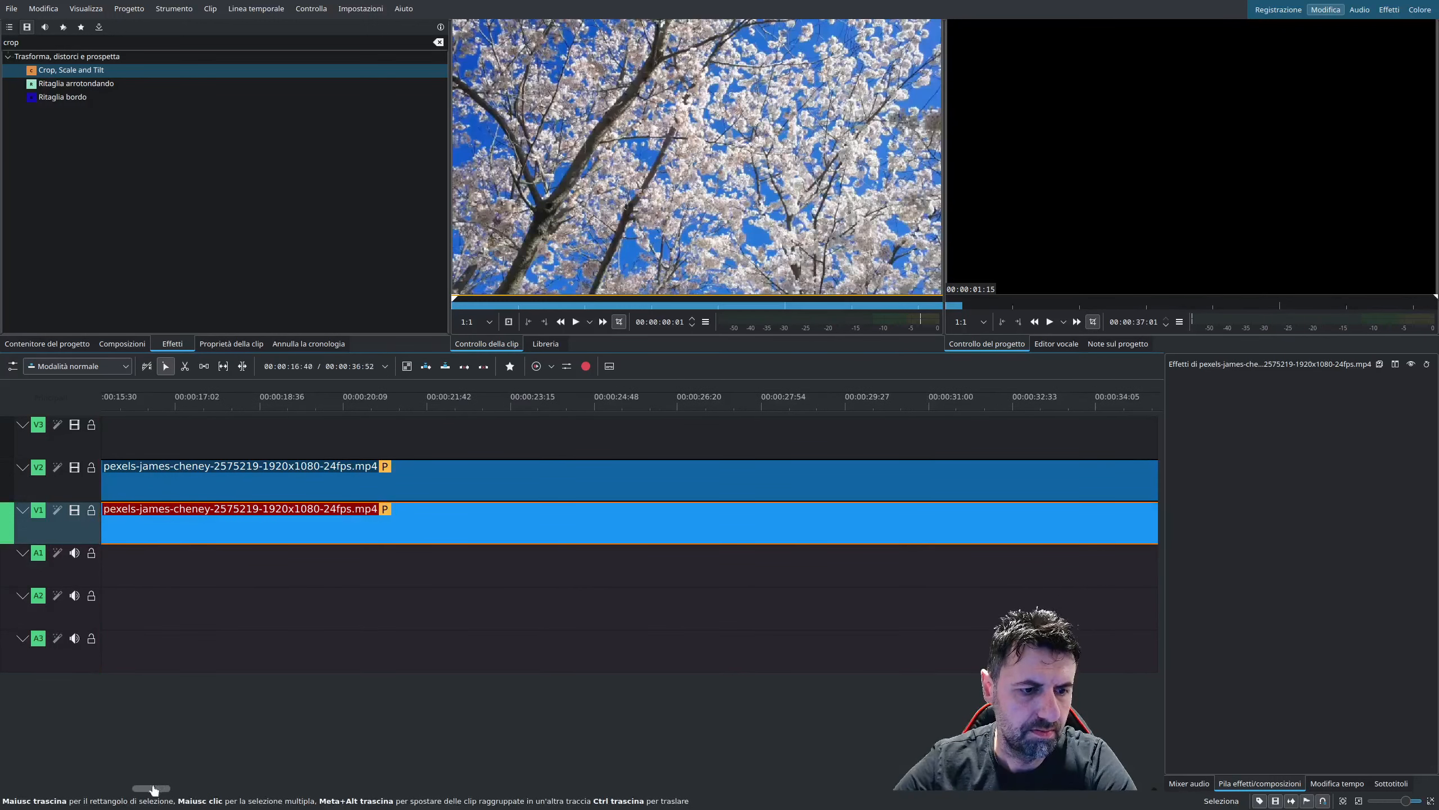
Step: Paste another copy of the blossom clip onto V3 and align it with the timeline start
drag(153, 788, 123, 788)
right_click(164, 439)
click(173, 452)
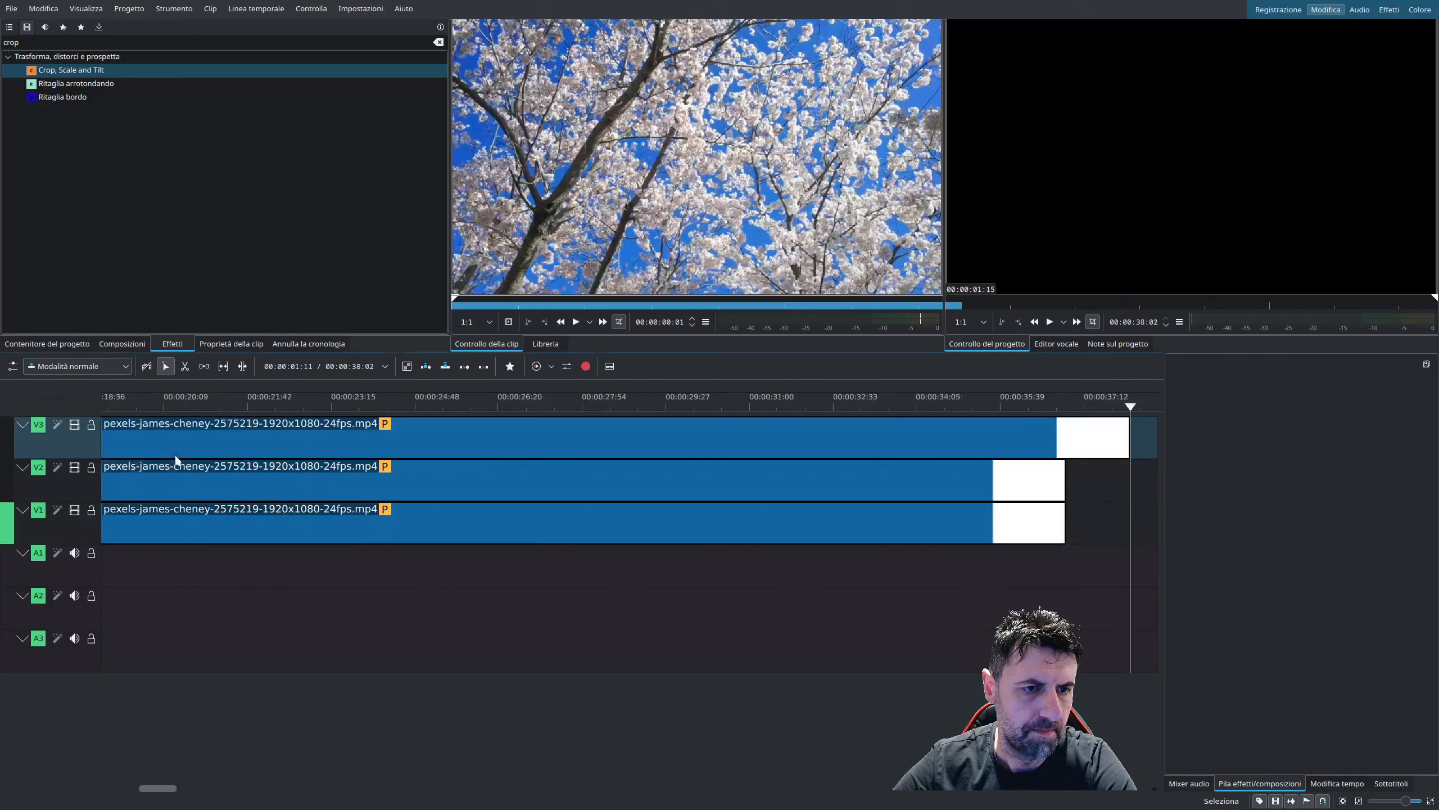
scroll(299, 483, up, 10)
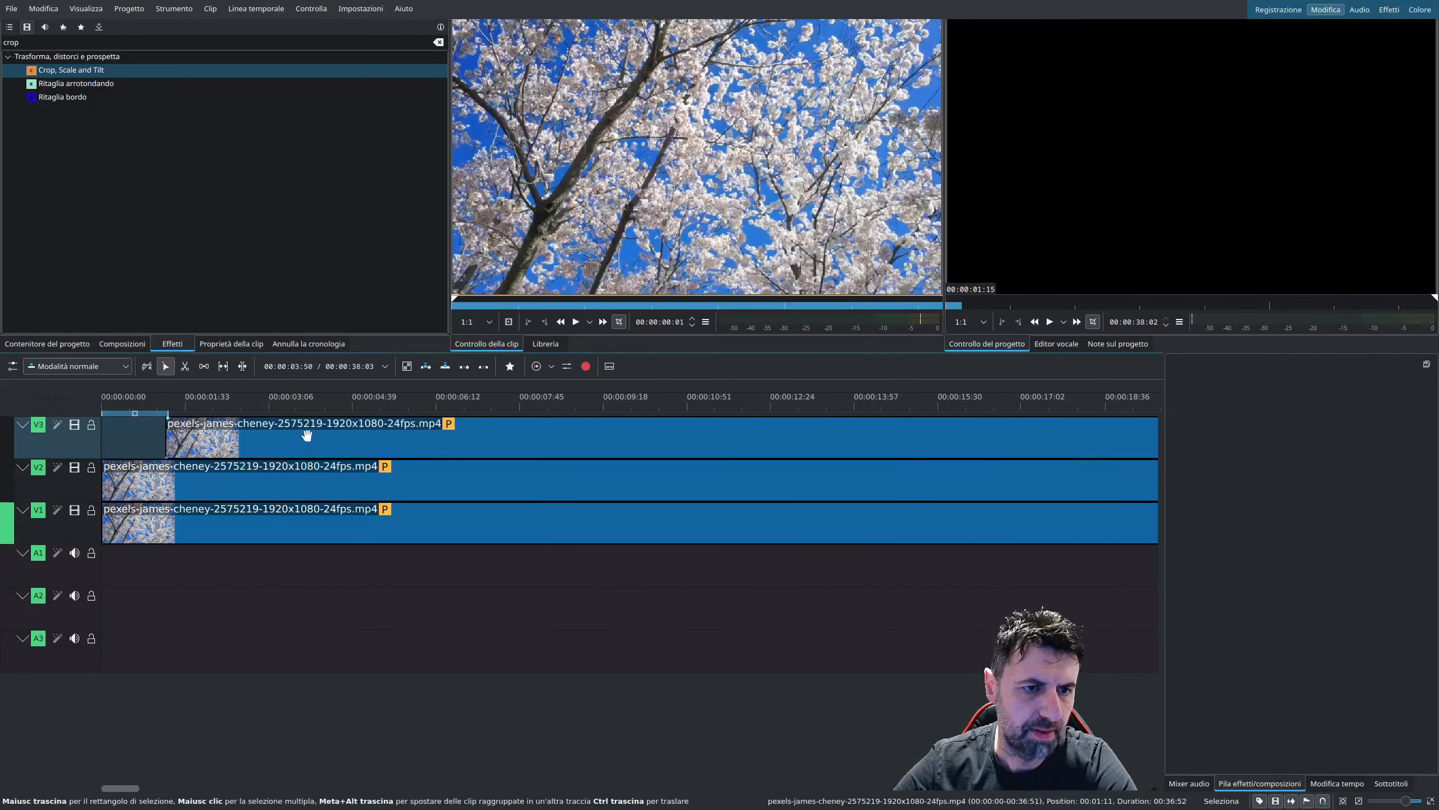
drag(307, 435, 242, 434)
click(302, 508)
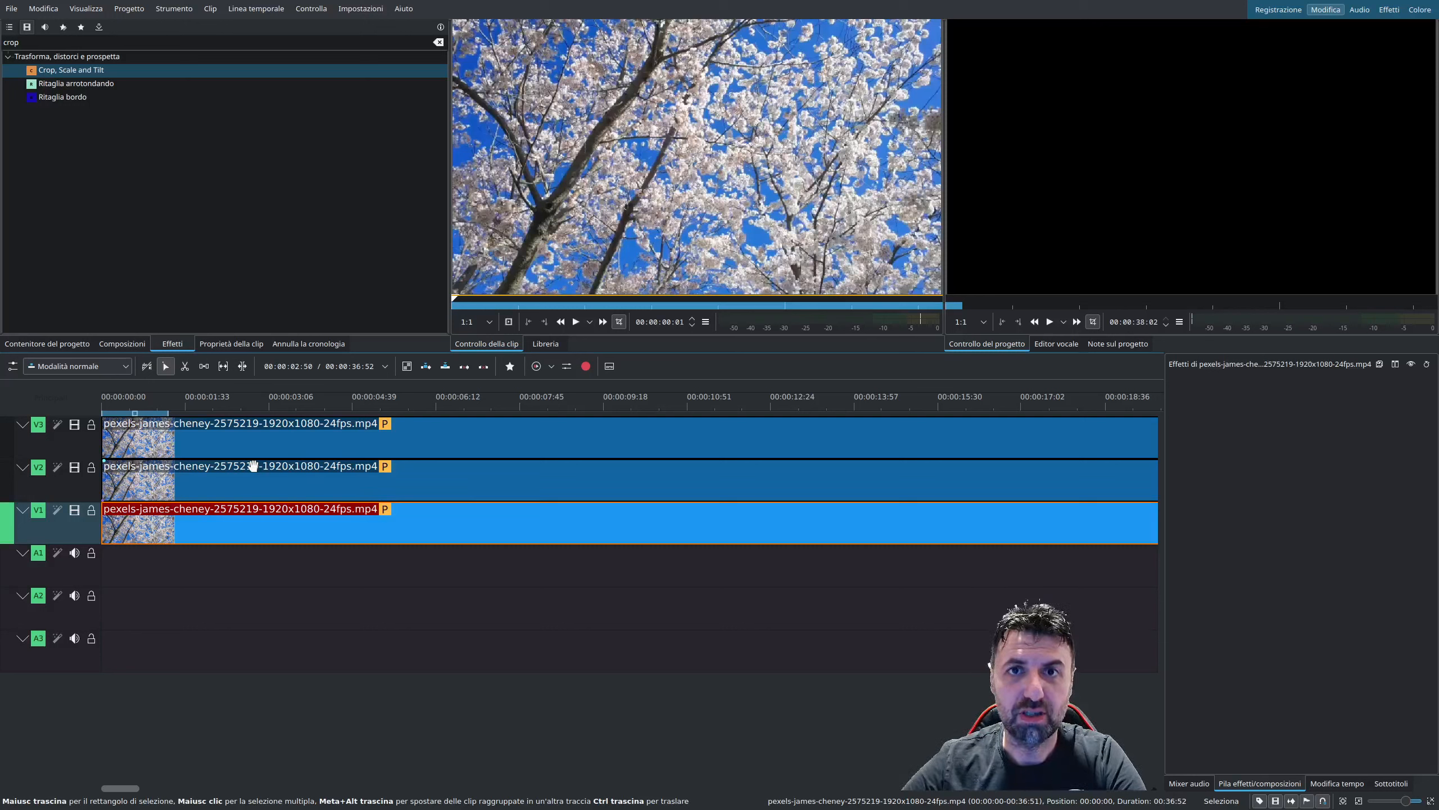
Step: Cut the three stacked blossom clips on V3, V2 and V1 at 00:00:08:56
key(x)
click(584, 446)
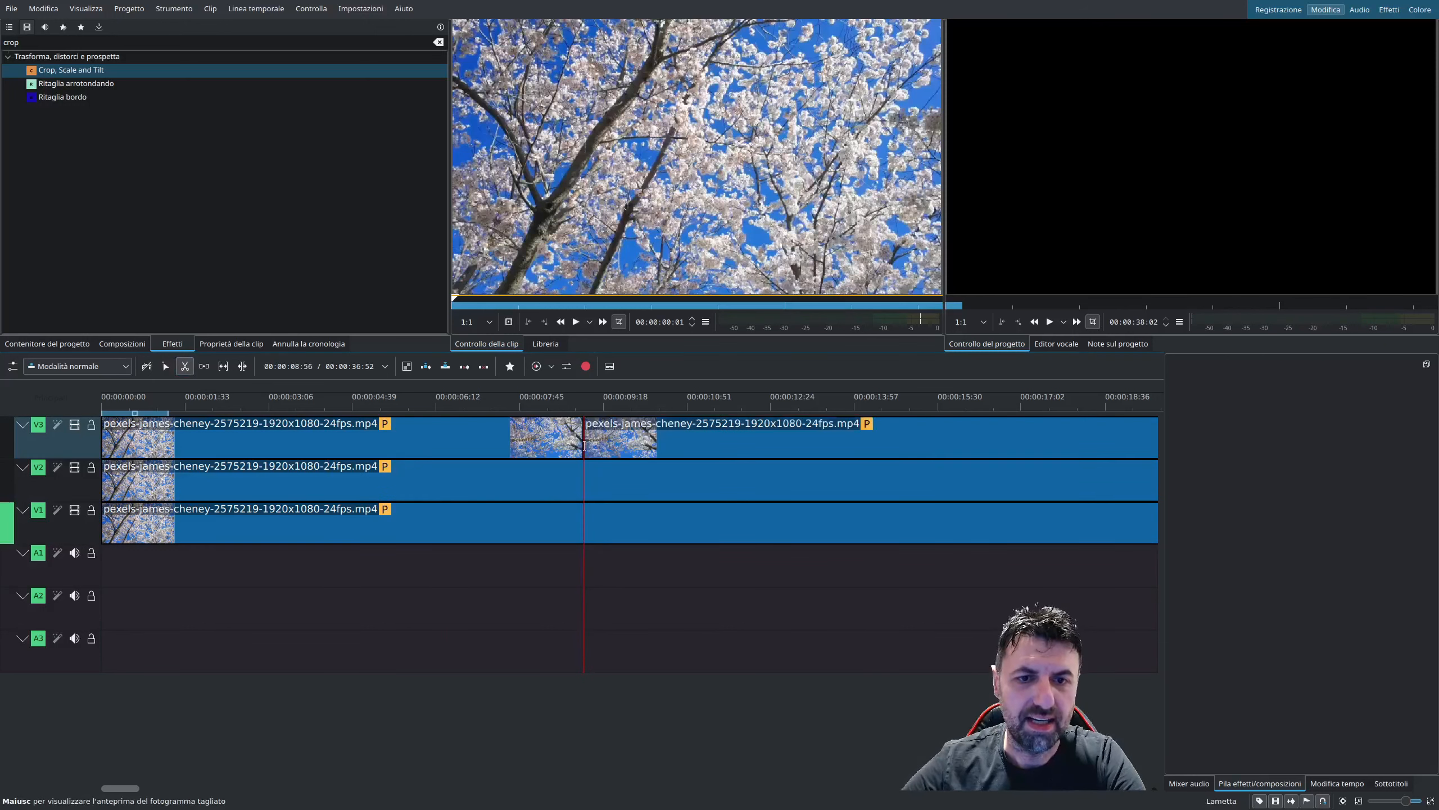
click(583, 465)
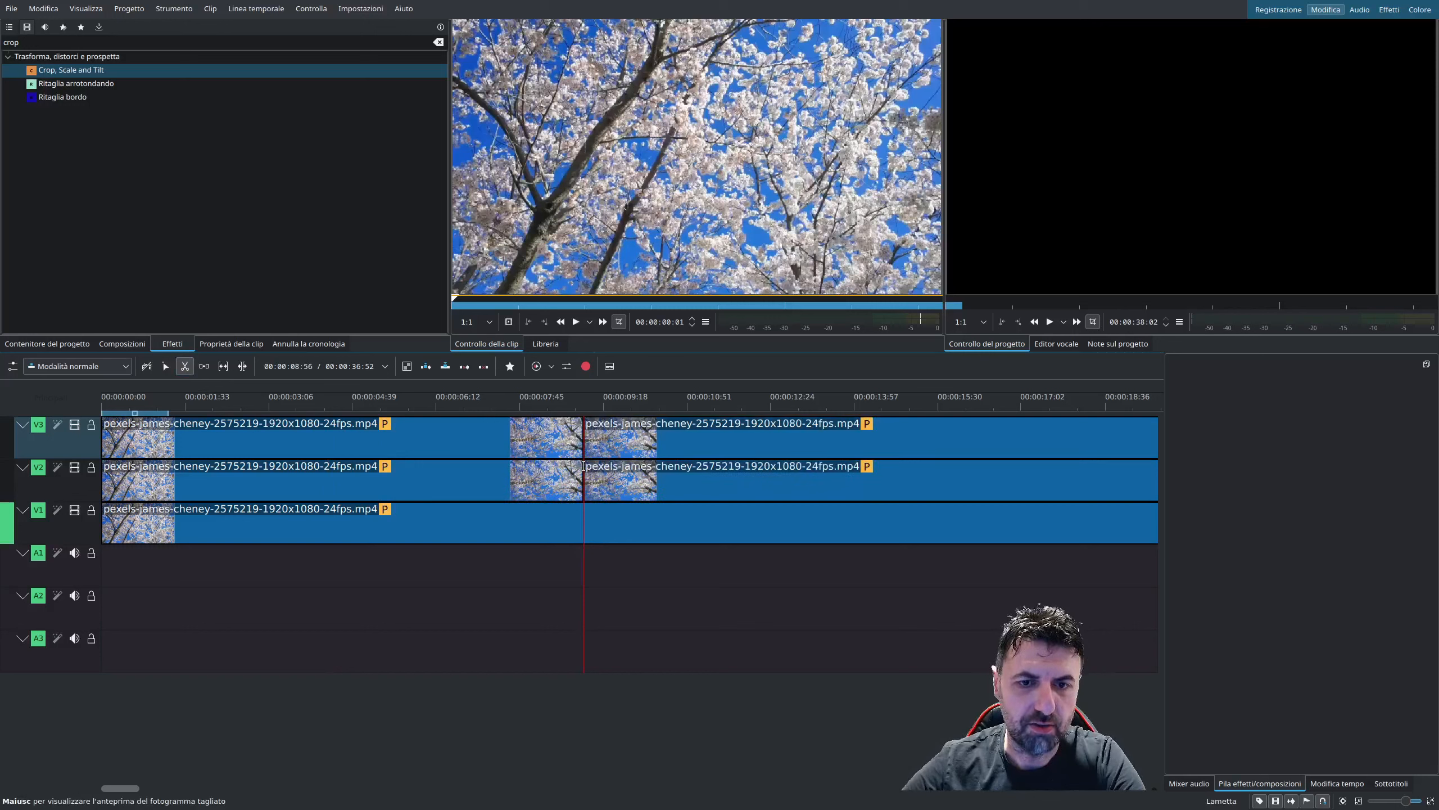
click(584, 505)
key(s)
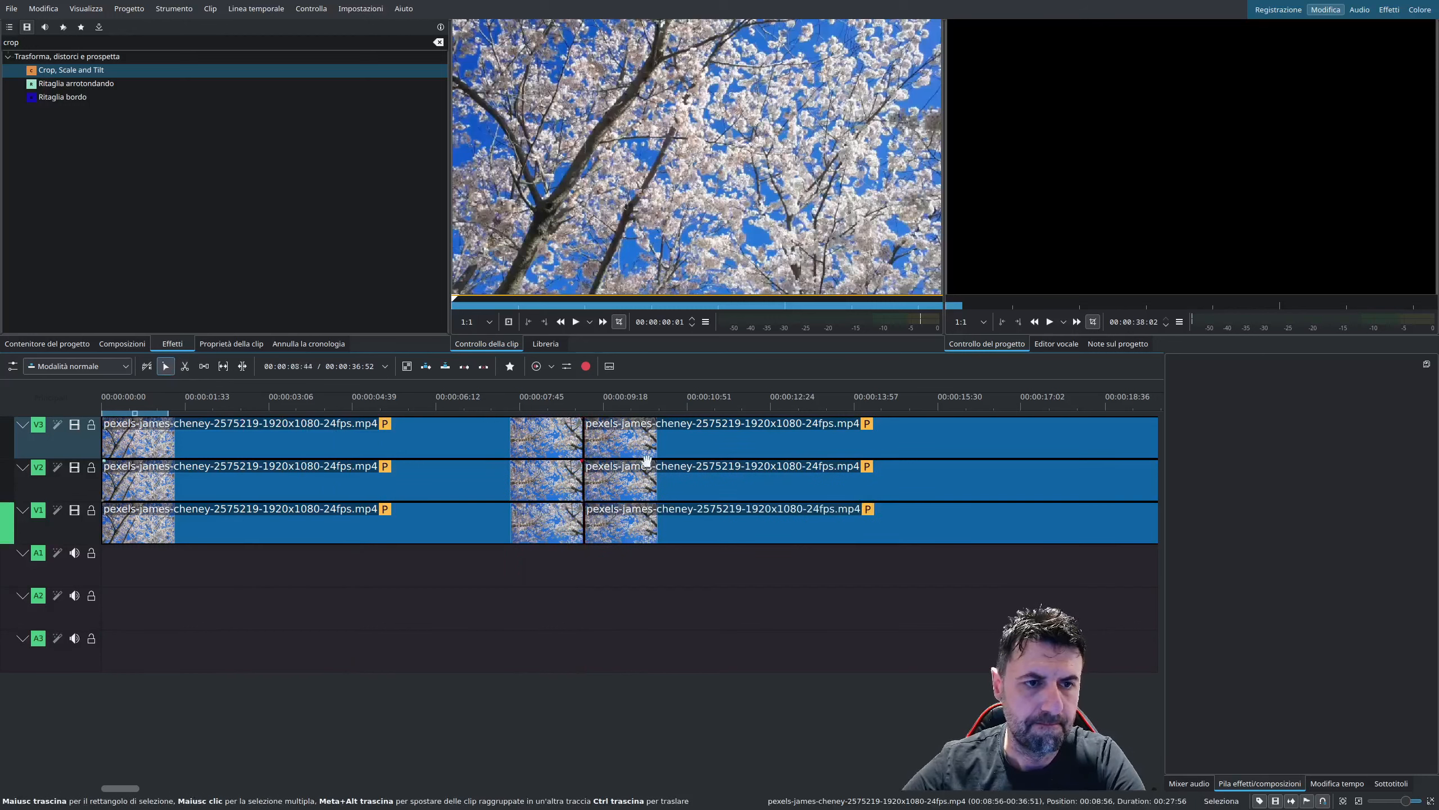
Step: Delete the segments after the cut on V3, V2 and V1
click(647, 445)
key(Delete)
click(650, 471)
key(Delete)
click(650, 508)
key(Delete)
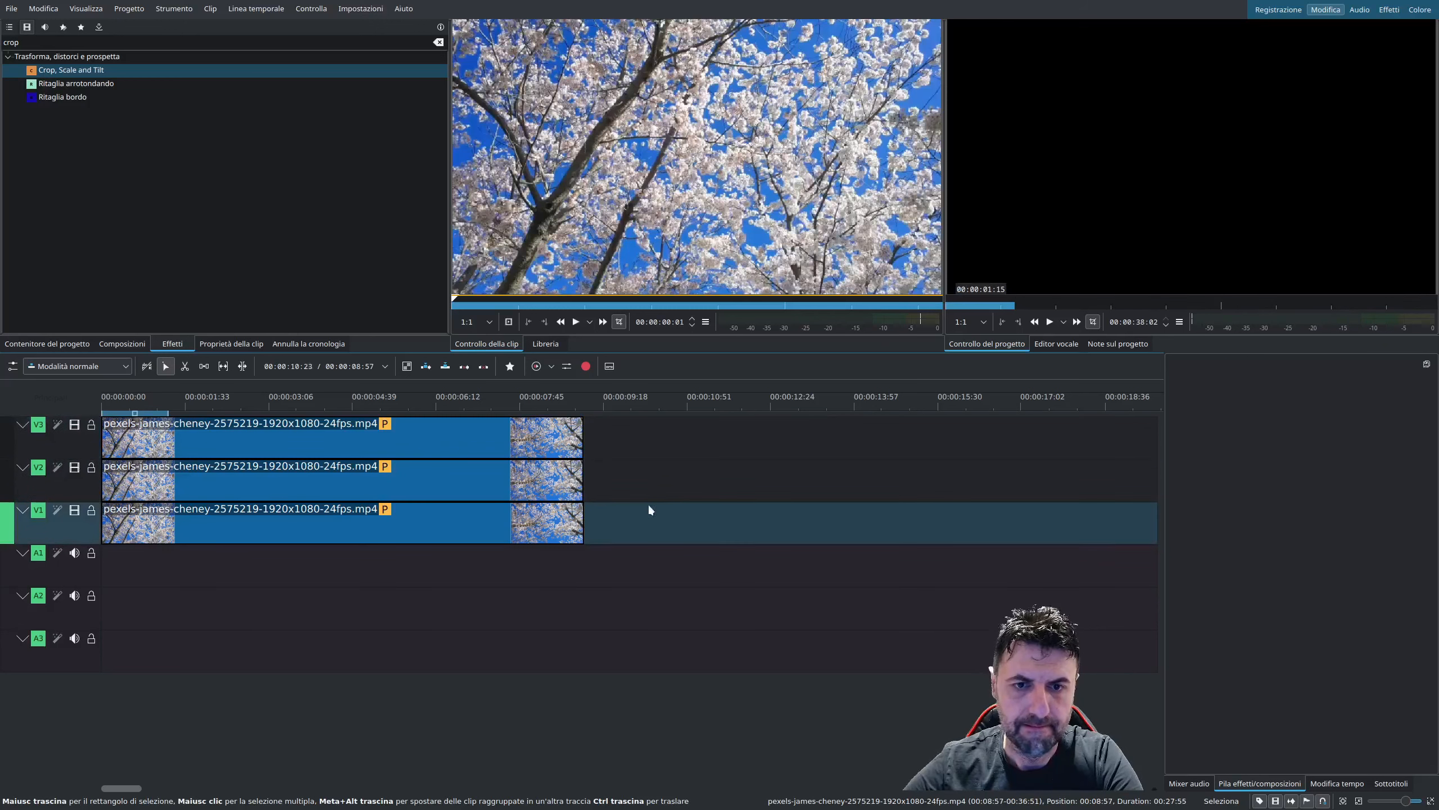
Step: Add a Wipe composition to the V3 and V2 clips and trim both, starting just after the clip start and lasting about two seconds
click(109, 455)
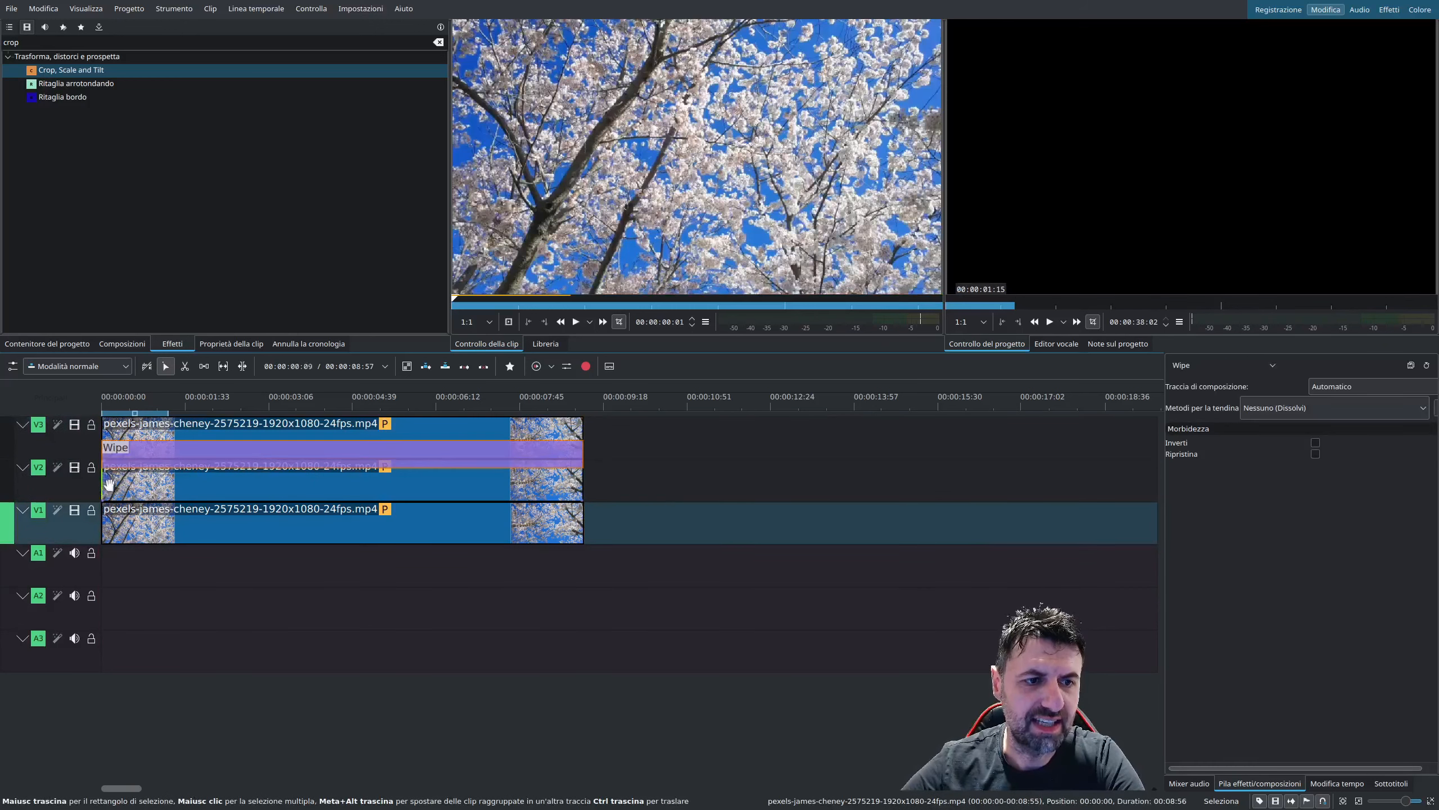
click(107, 499)
drag(105, 450, 127, 449)
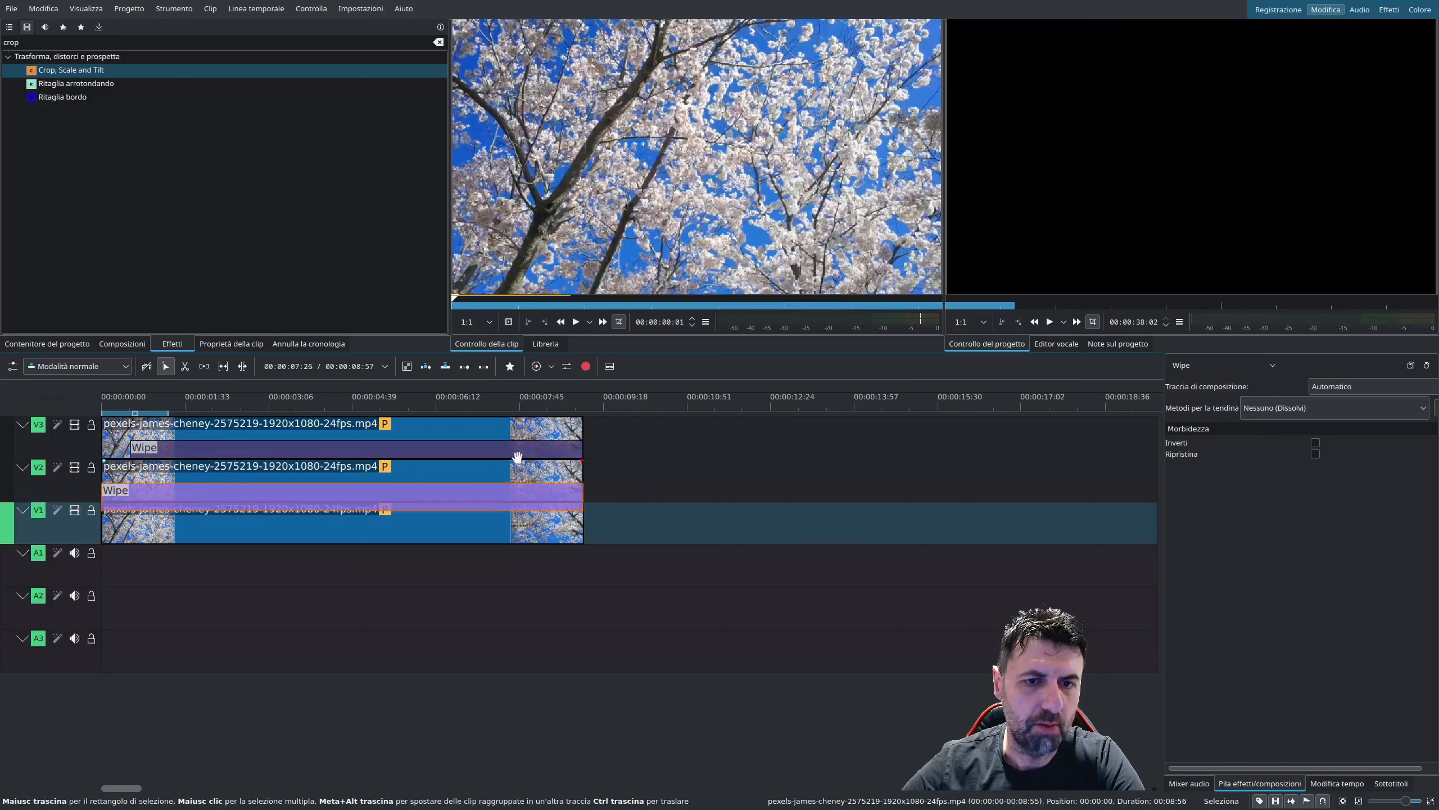
drag(582, 451, 250, 450)
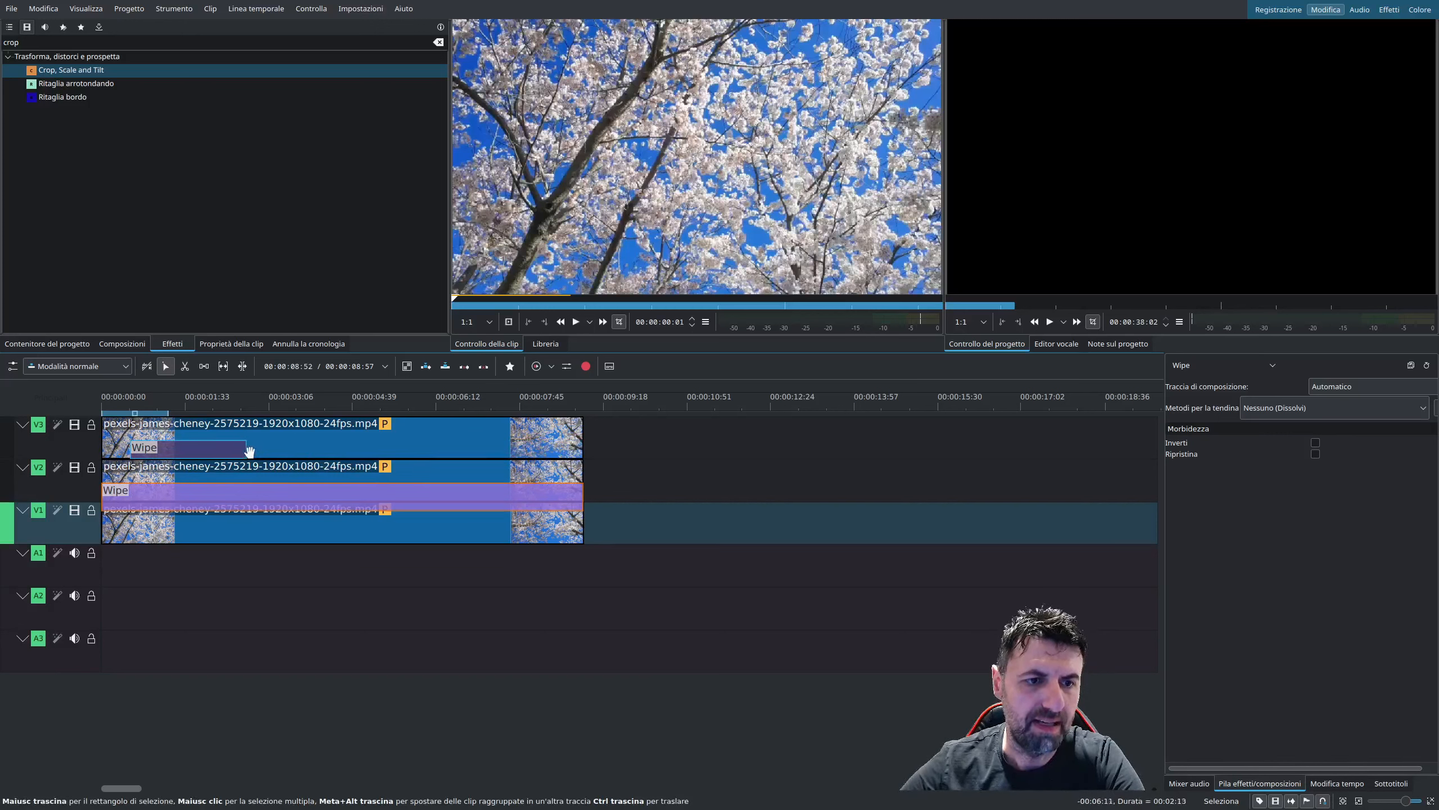
drag(132, 496, 147, 497)
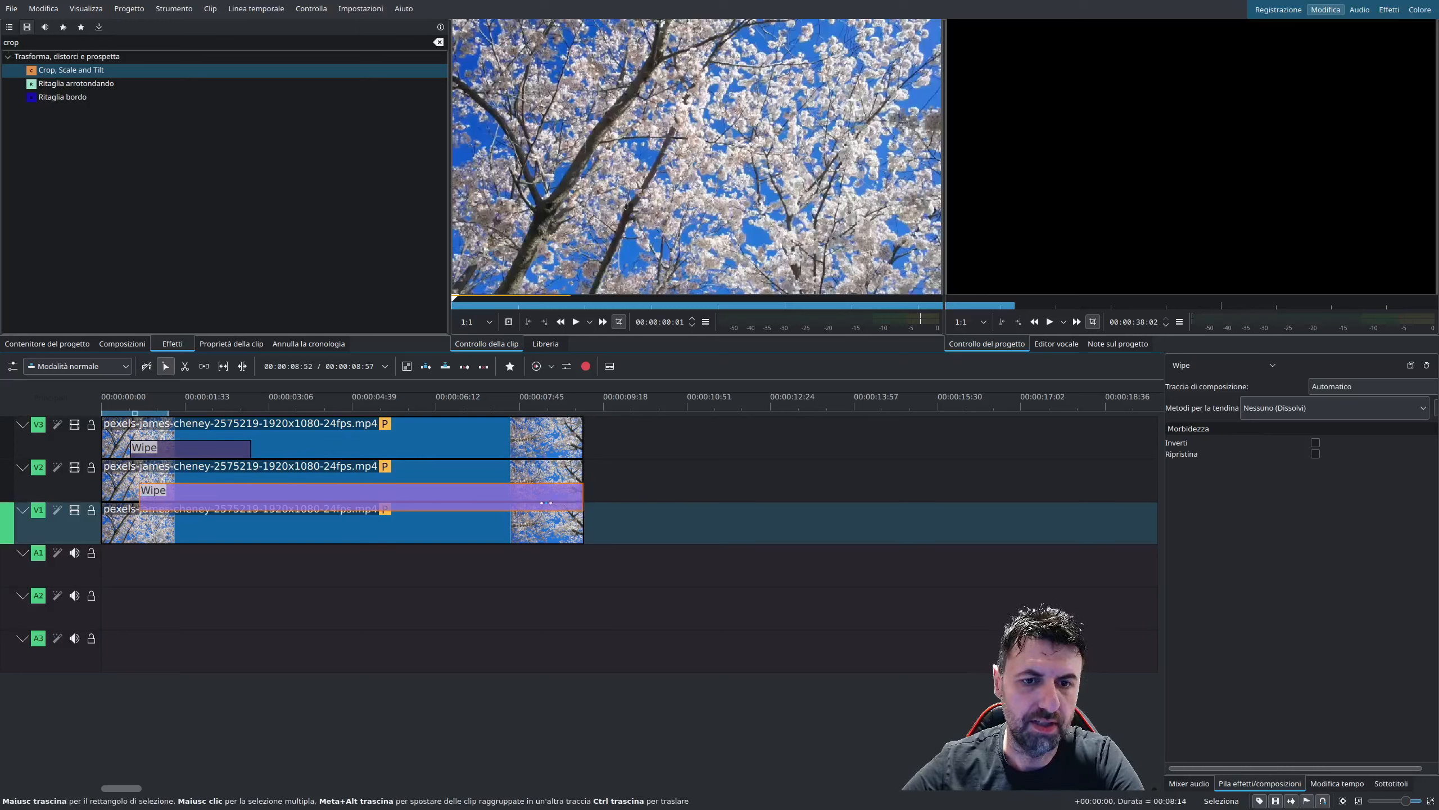
drag(582, 497, 263, 497)
Step: Add the Transform effect to the V2 clip and enlarge its size to 191.88%
click(344, 481)
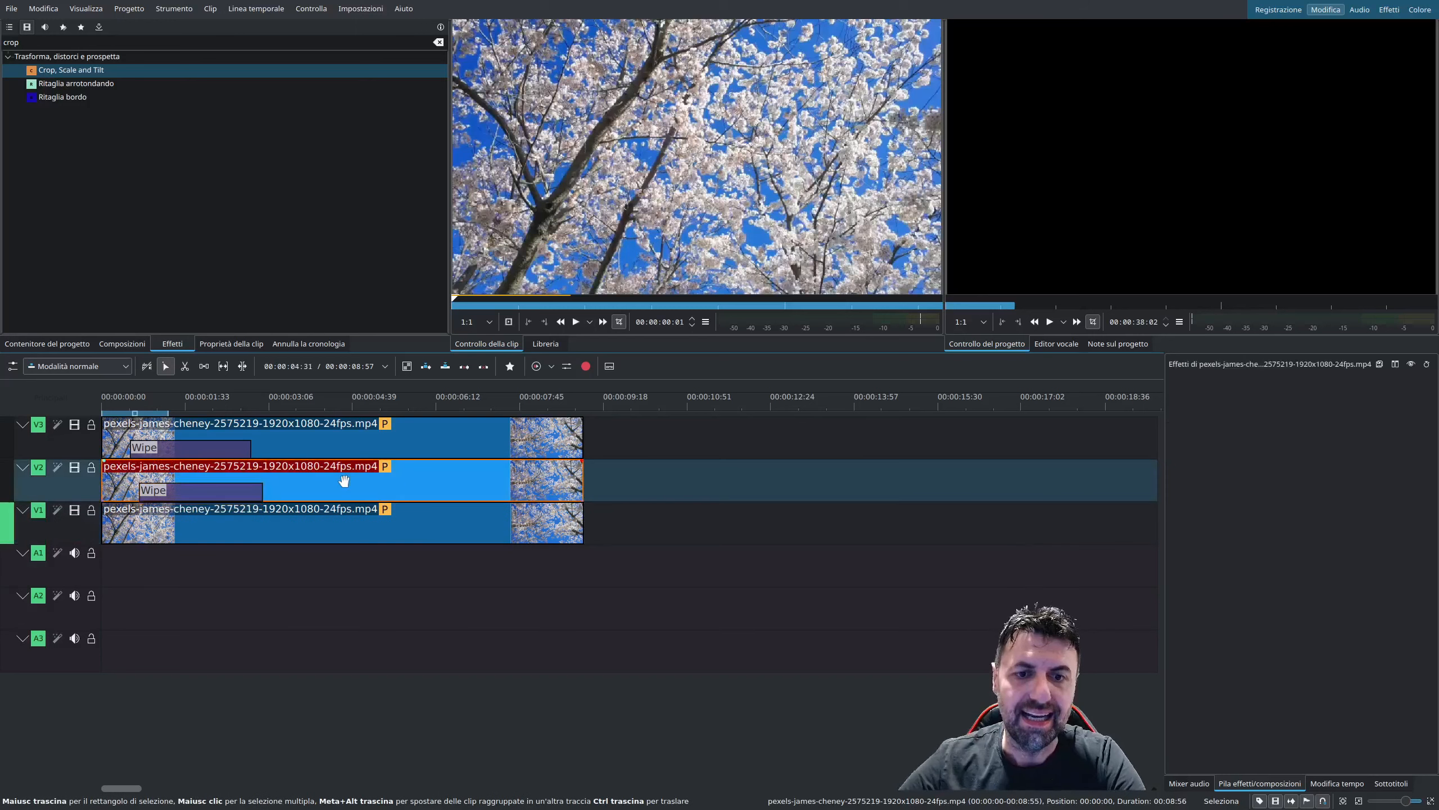
right_click(344, 481)
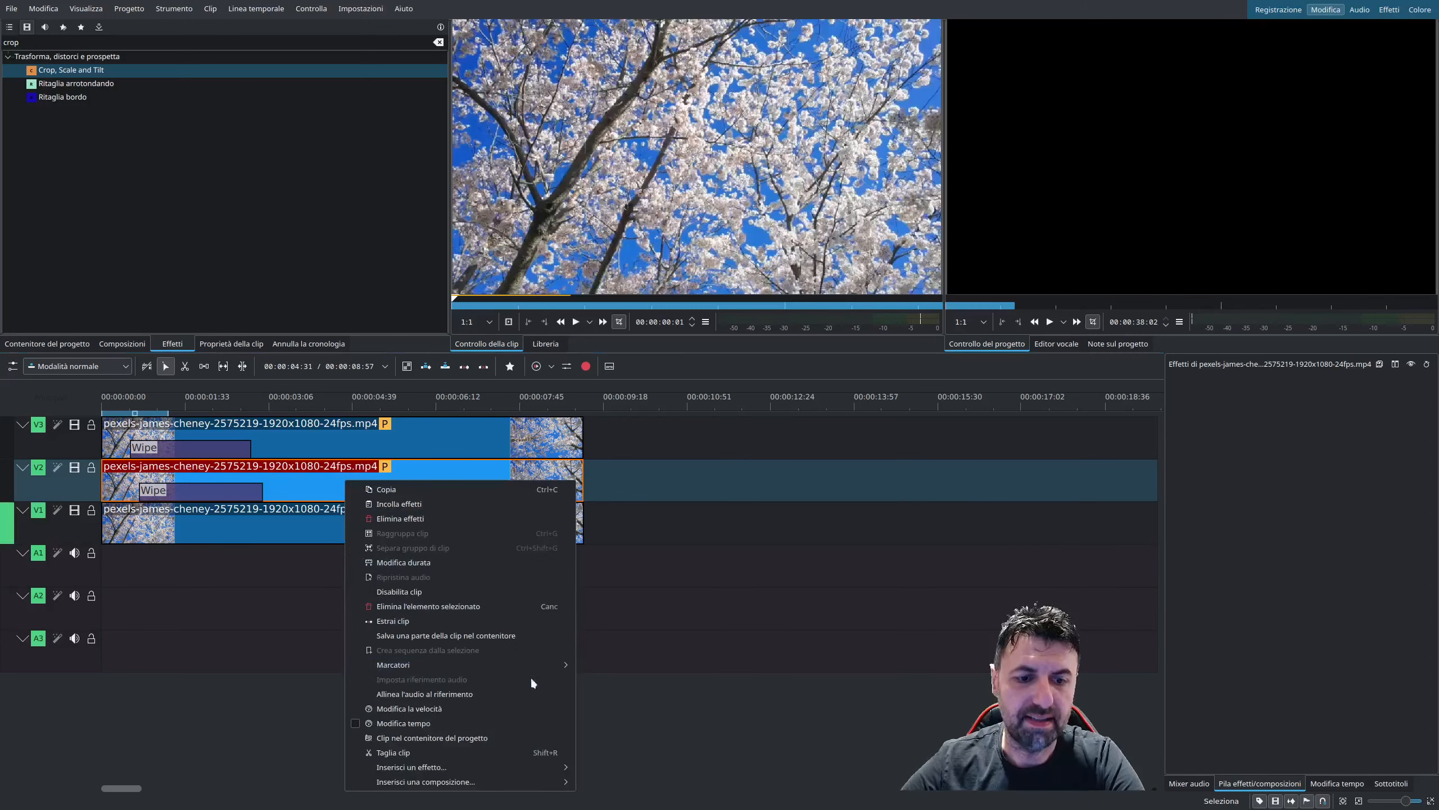
mouse_move(523, 765)
click(598, 800)
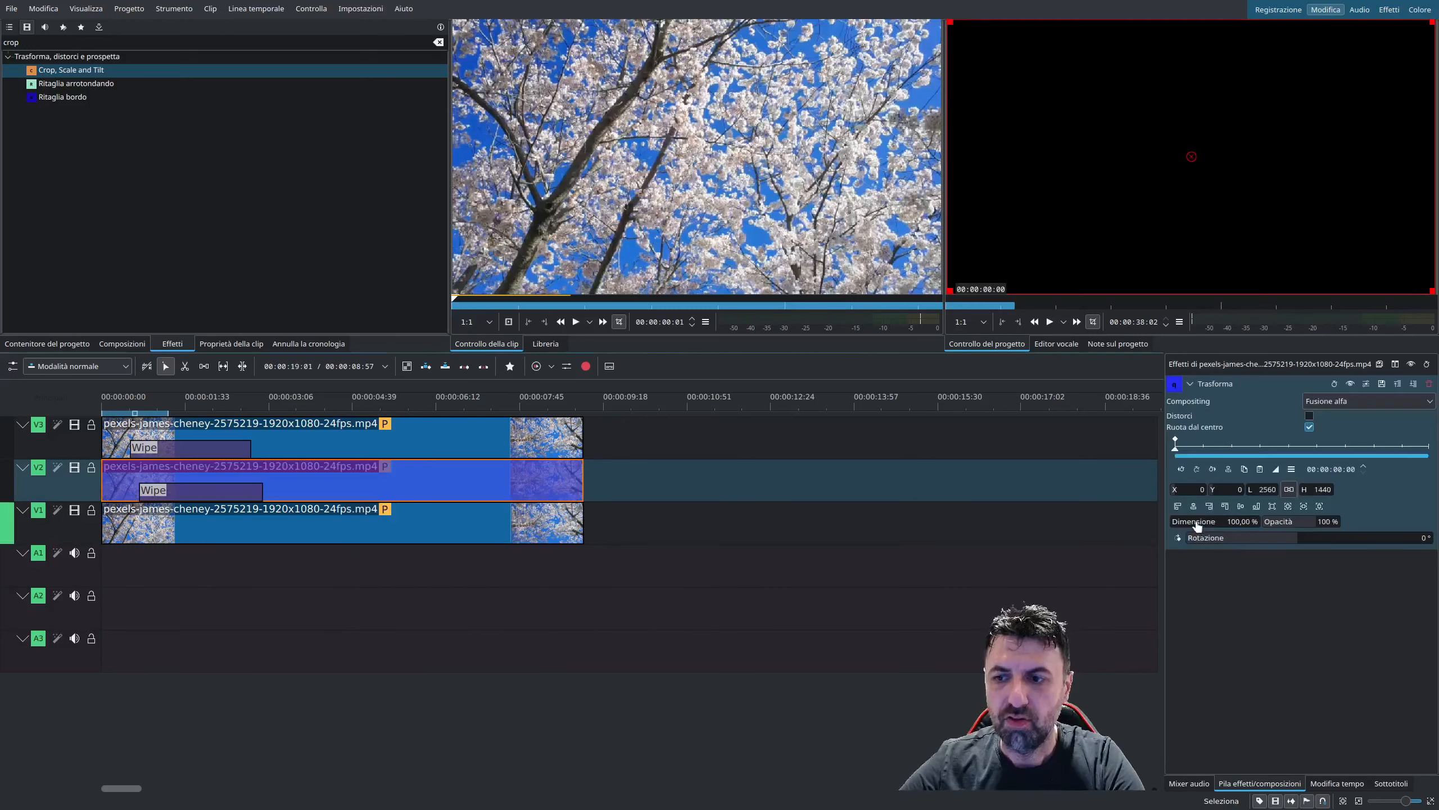
drag(1191, 525, 1224, 524)
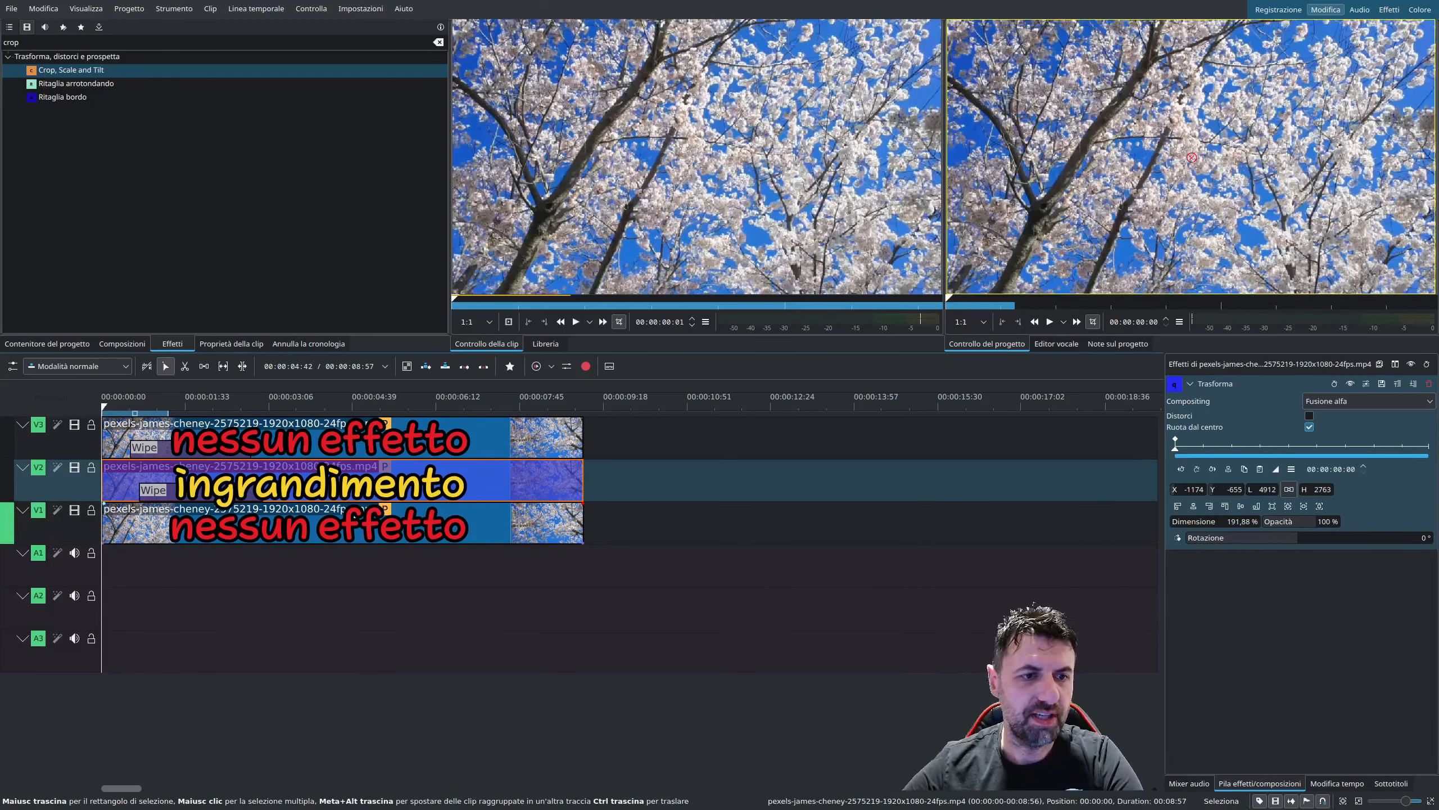
Step: Set the wipe method of the V3 and V2 Wipe compositions to Radiale
click(213, 447)
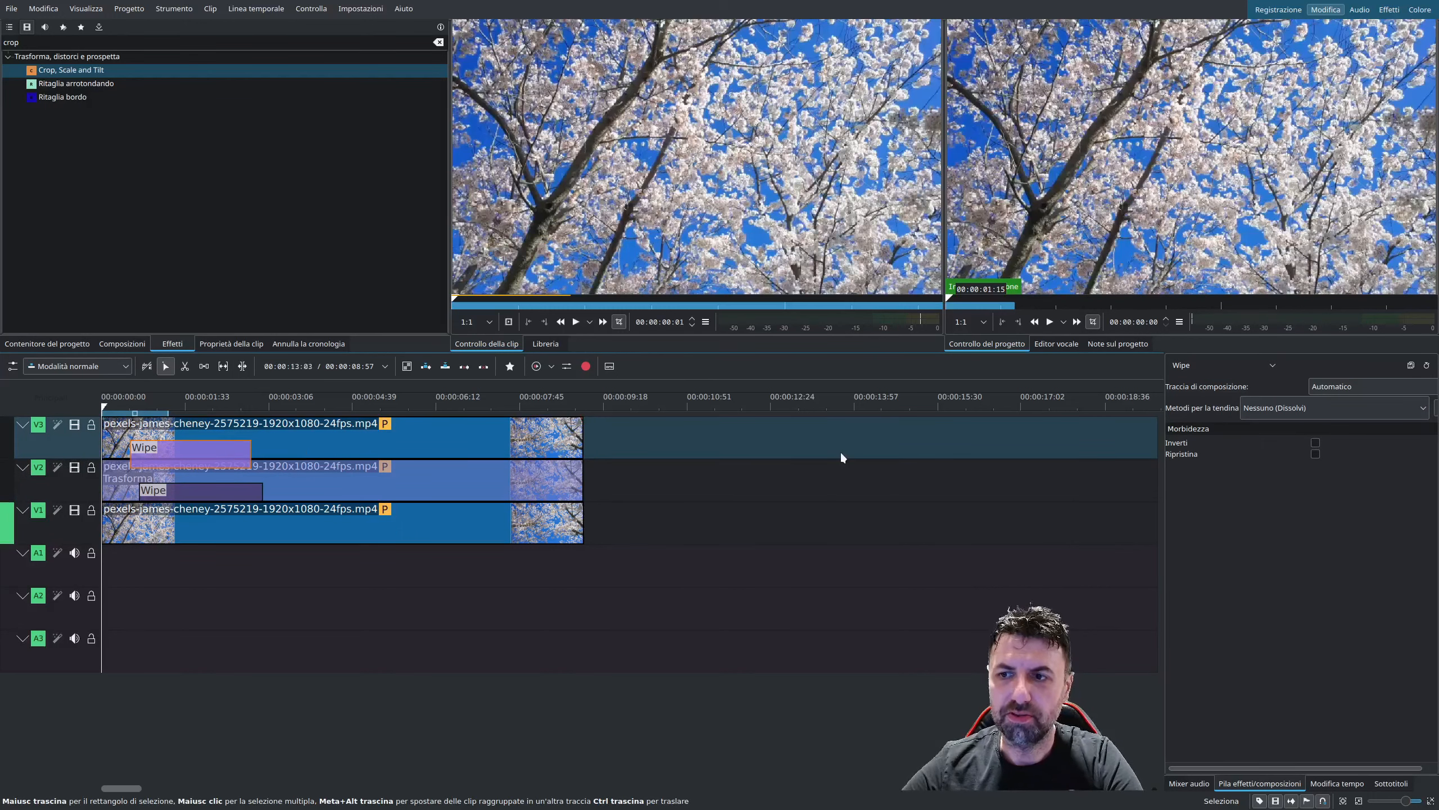
click(1331, 408)
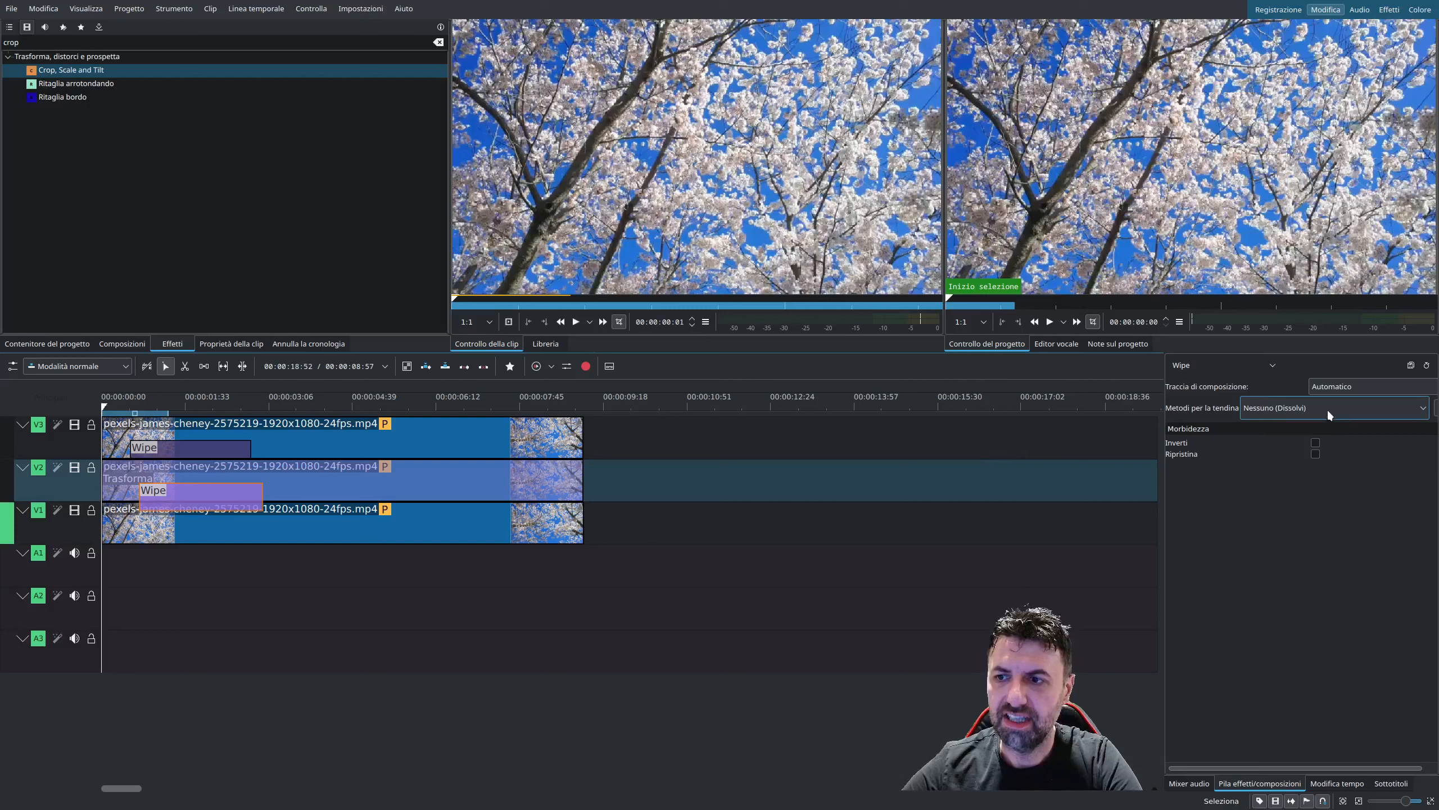
click(1331, 412)
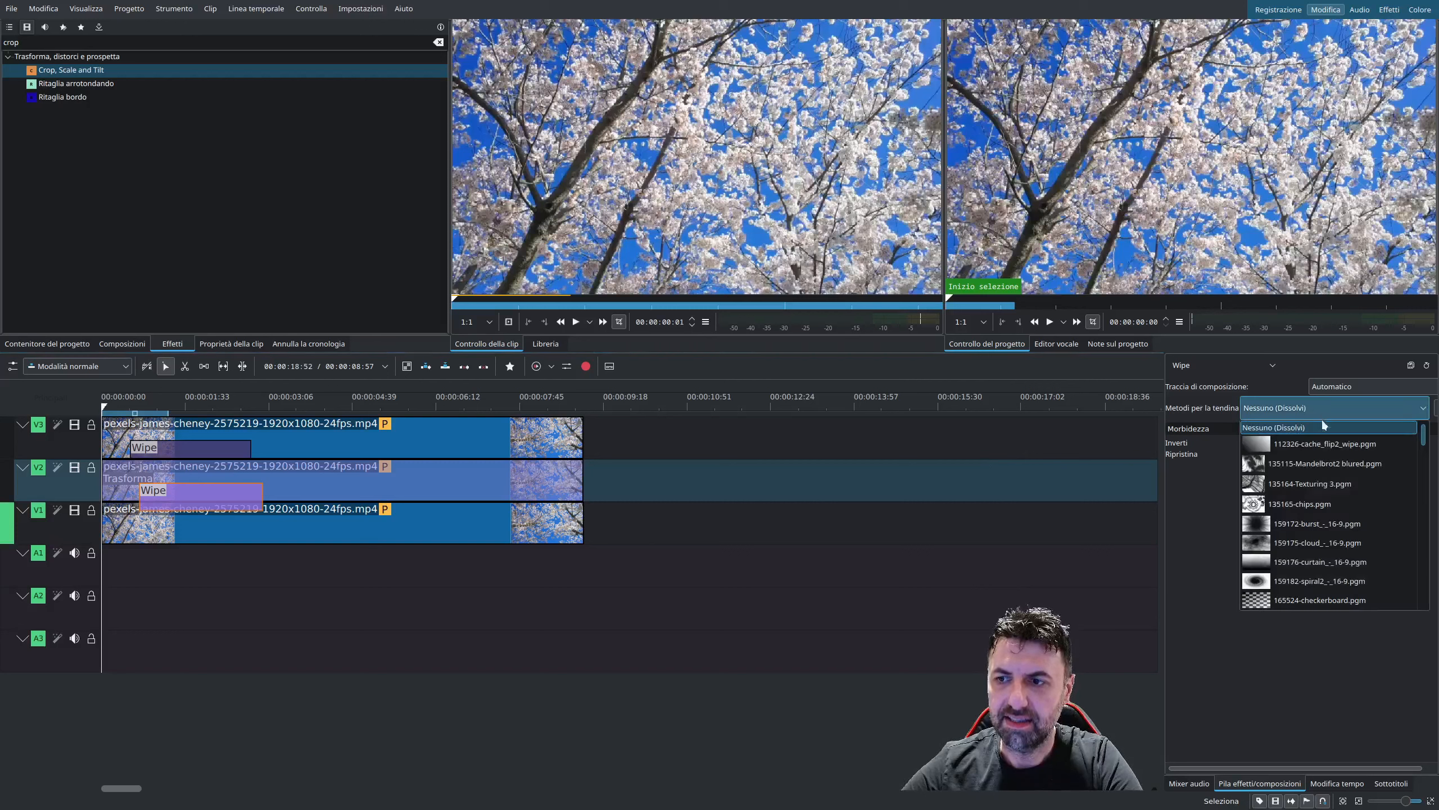
click(1328, 416)
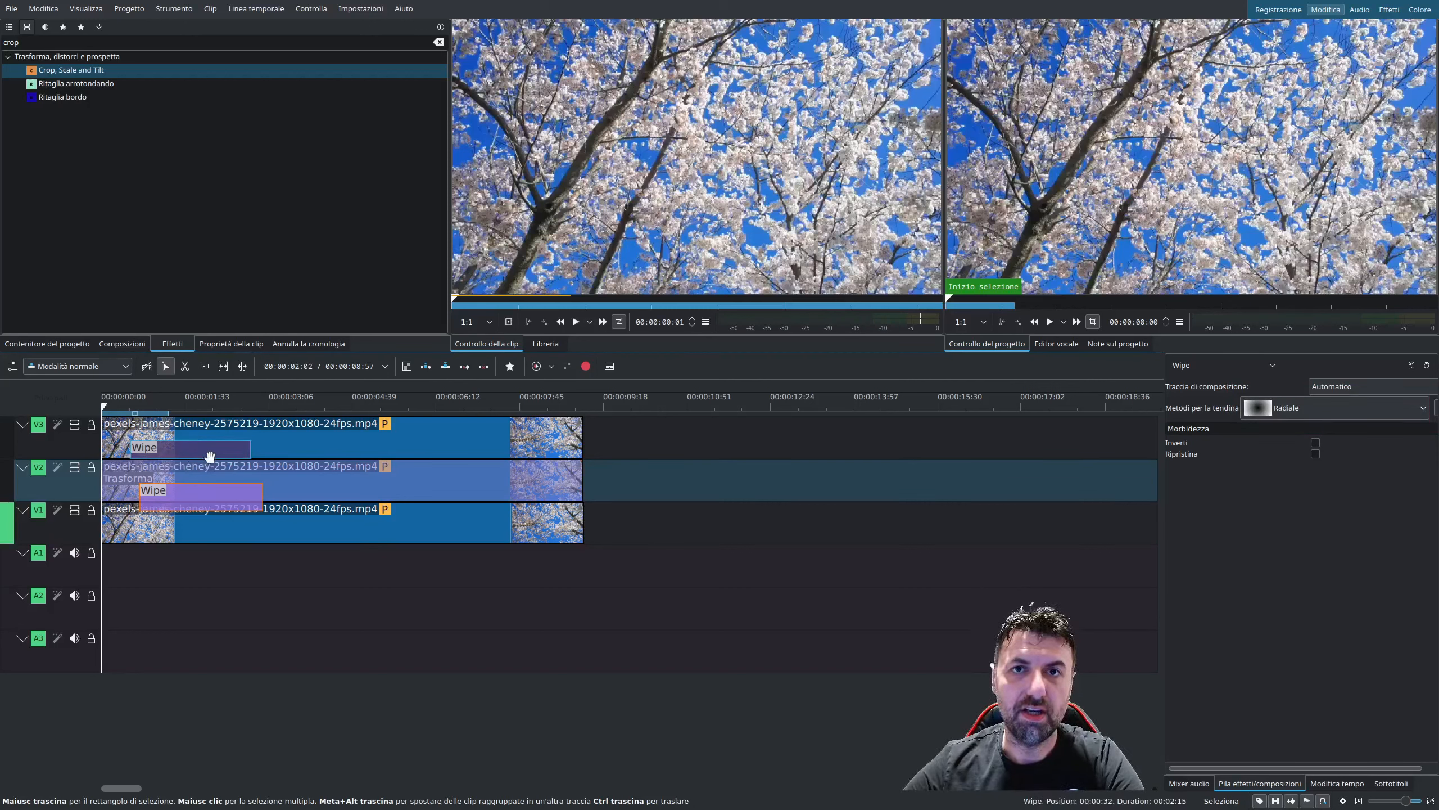
Step: Move the V2 wipe earlier to start at about 00:00:00:14 and play back the transition
mouse_move(148, 496)
mouse_down()
mouse_move(233, 502)
mouse_move(211, 503)
mouse_up()
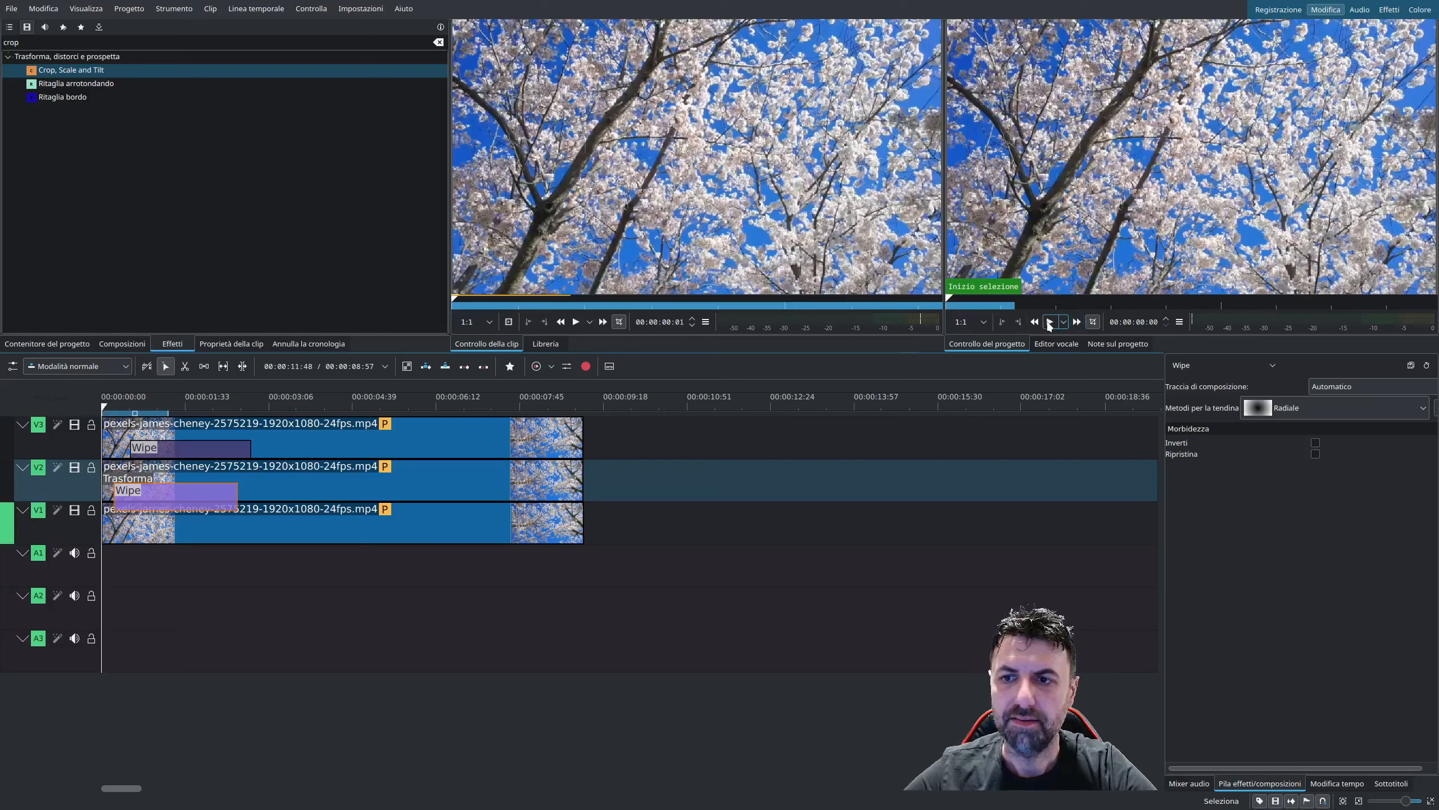
click(1050, 322)
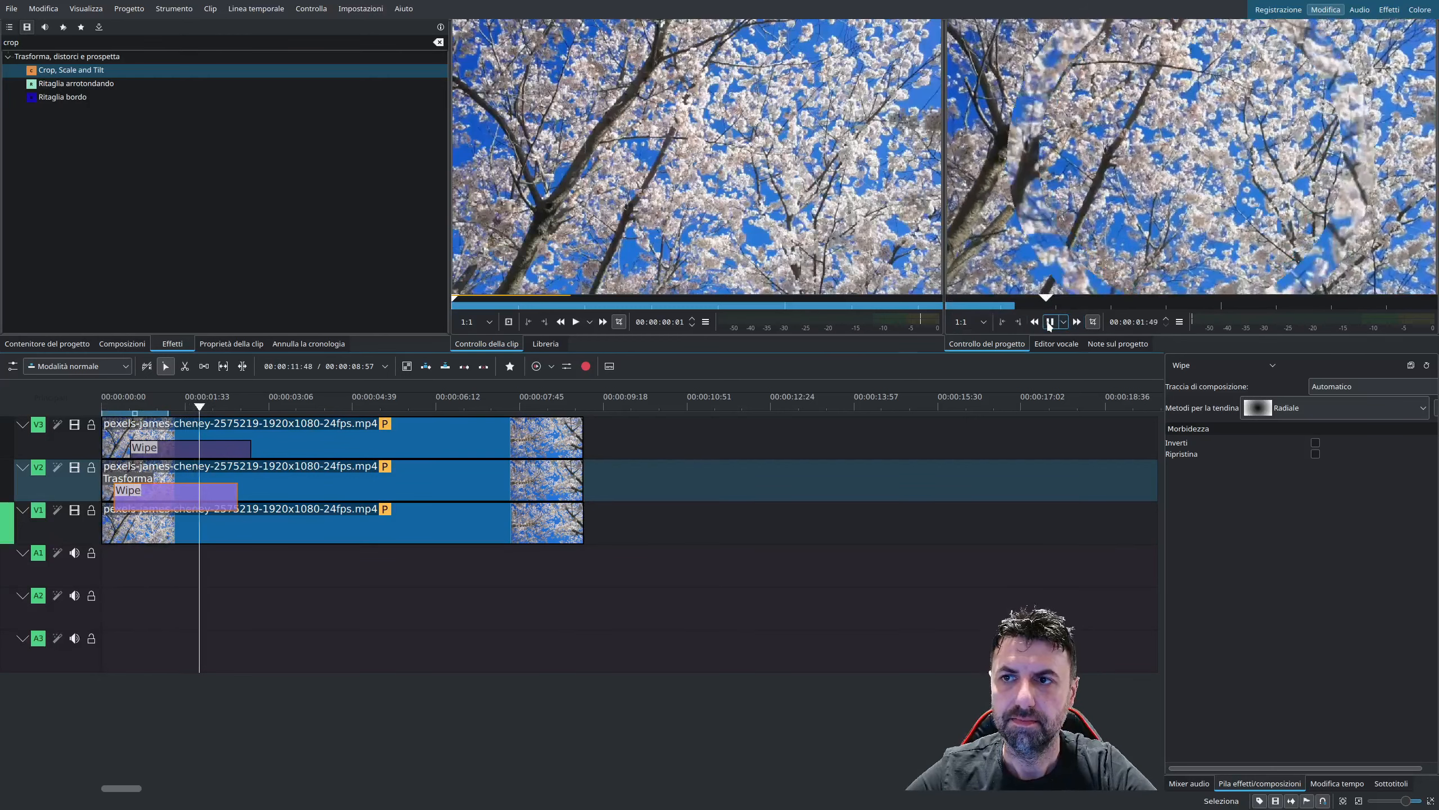
click(1050, 322)
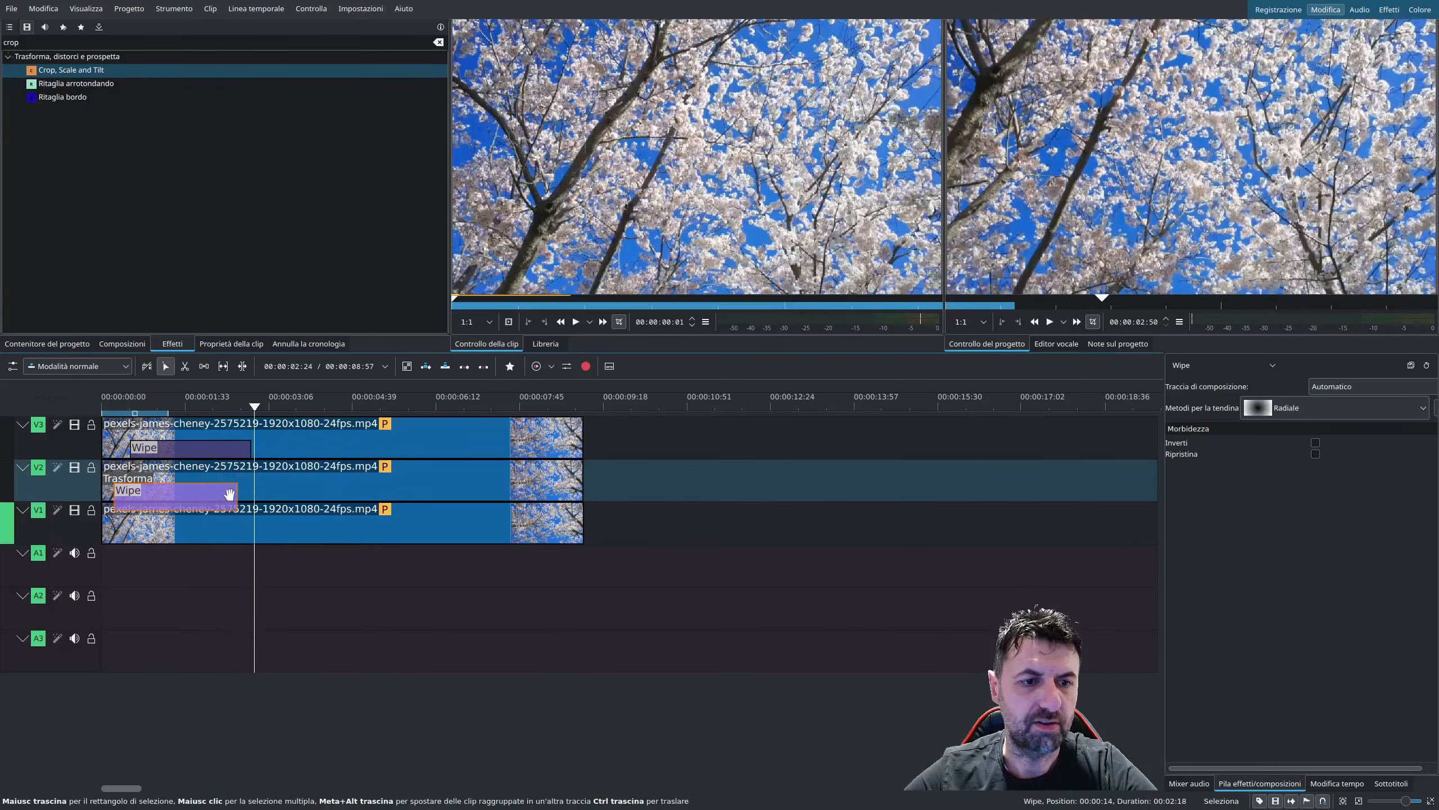
Step: Adjust the end of the V2 wipe against the V3 wipe and scrub through the transition
drag(236, 494, 244, 495)
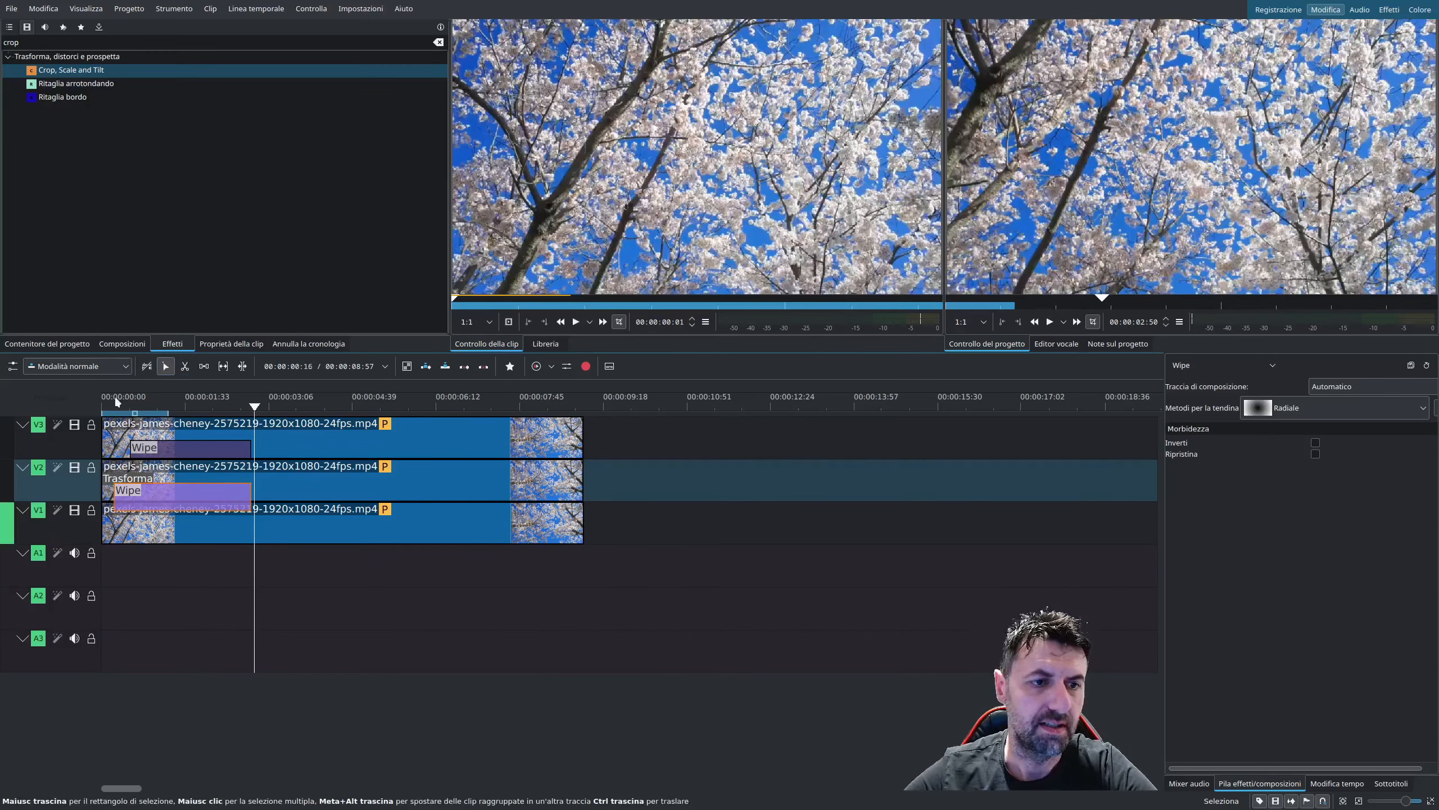
drag(118, 402, 195, 492)
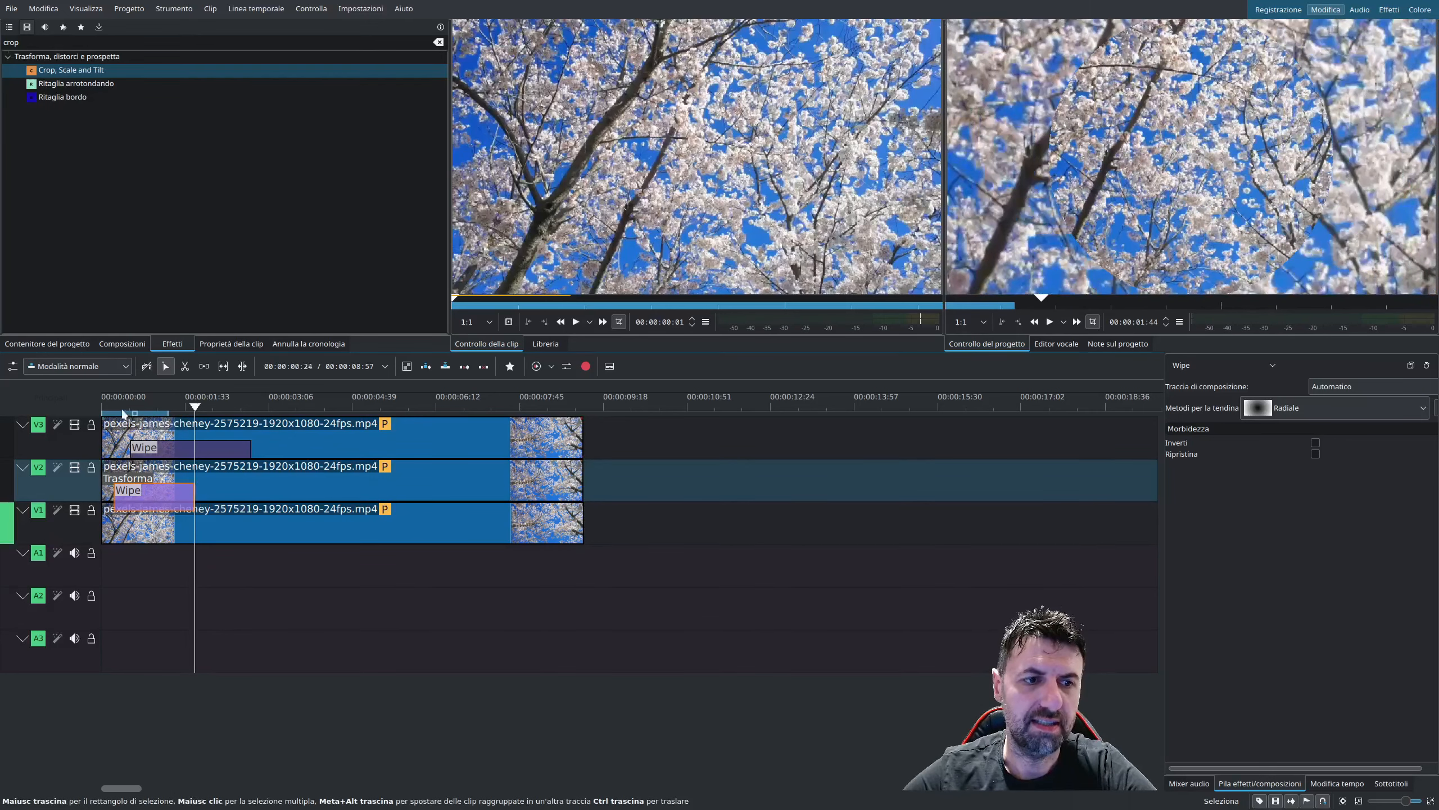
drag(124, 413, 247, 440)
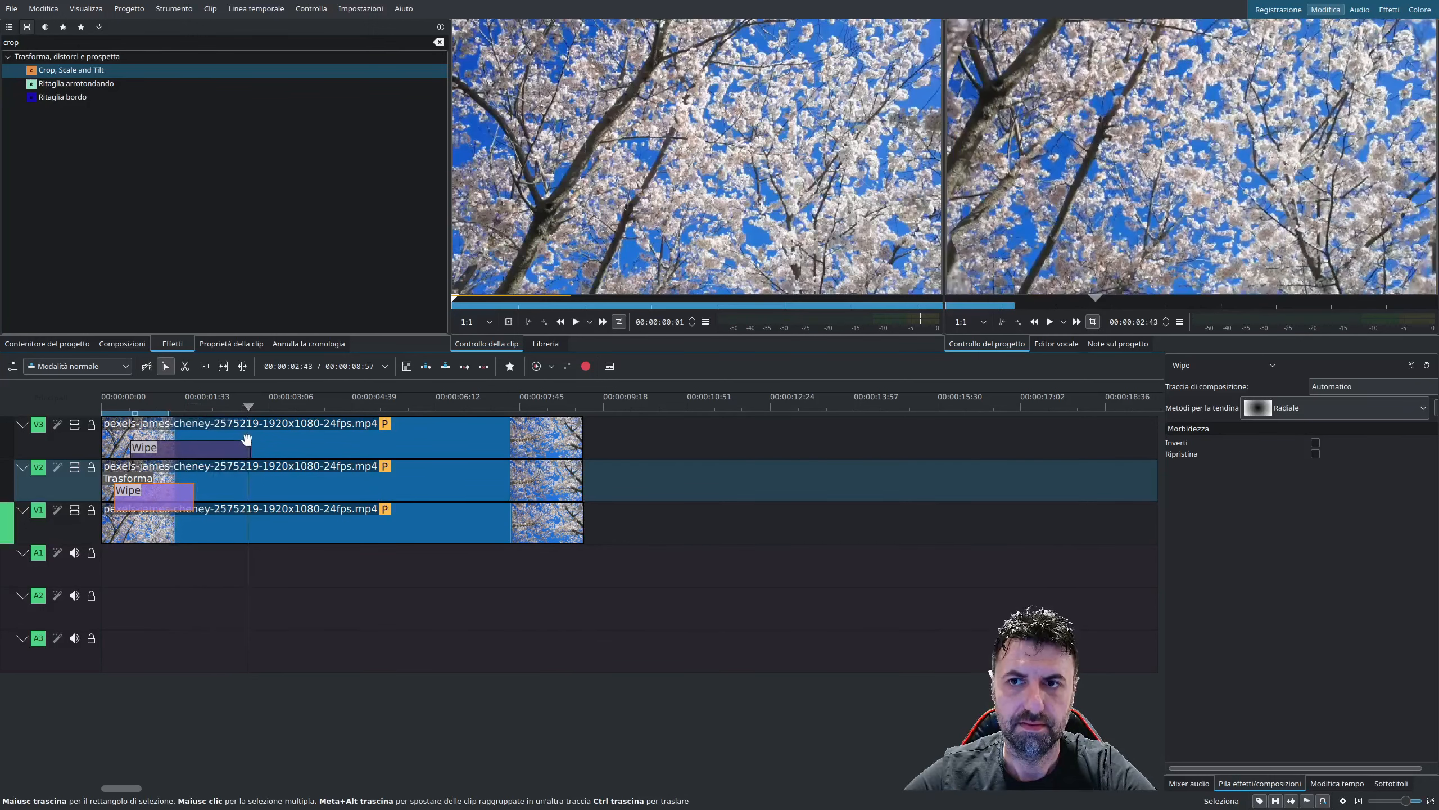
Step: Copy the V3 Wipe composition and paste one duplicate onto the V3 clip and another onto the V2 clip
right_click(212, 449)
key(Escape)
right_click(633, 470)
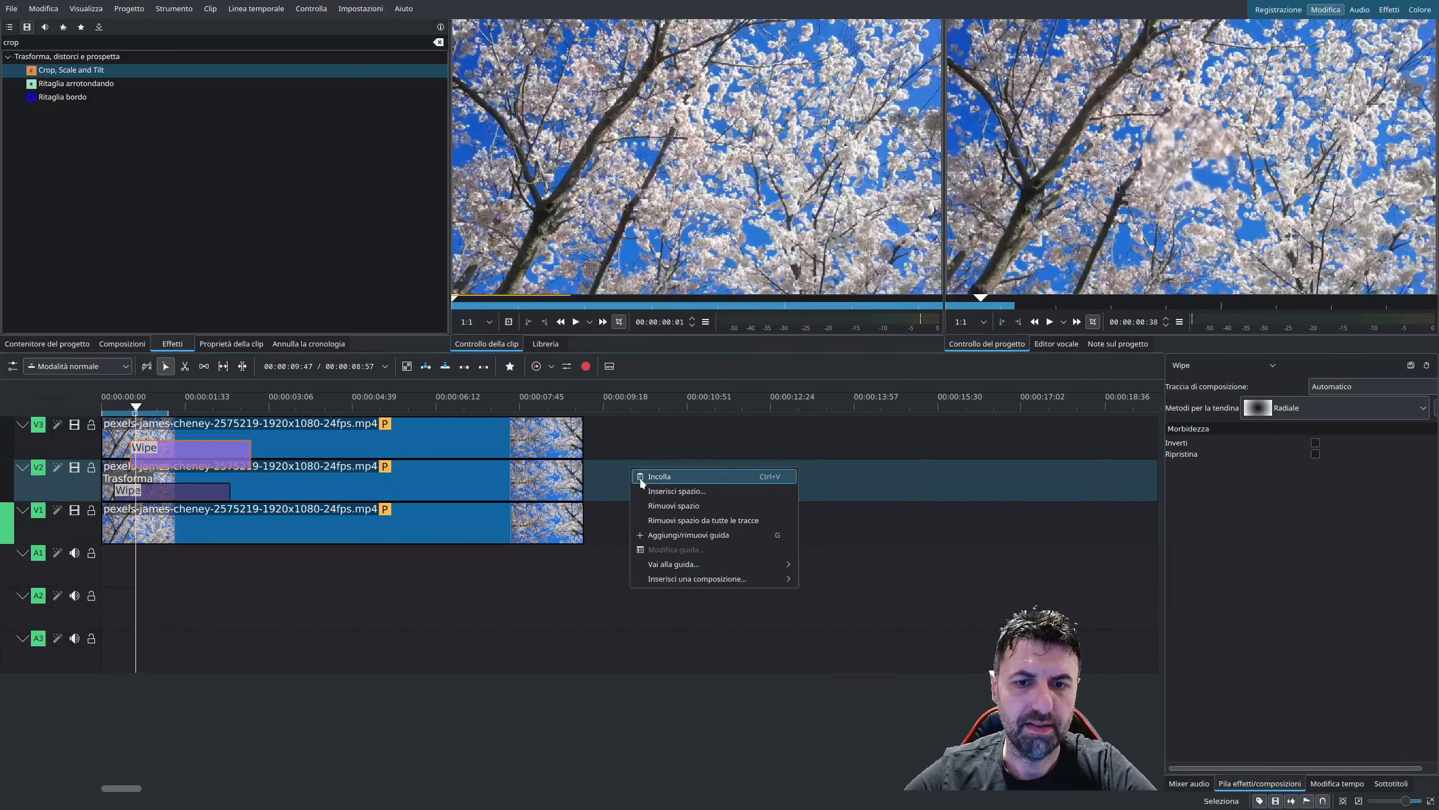
click(657, 476)
drag(657, 488, 369, 448)
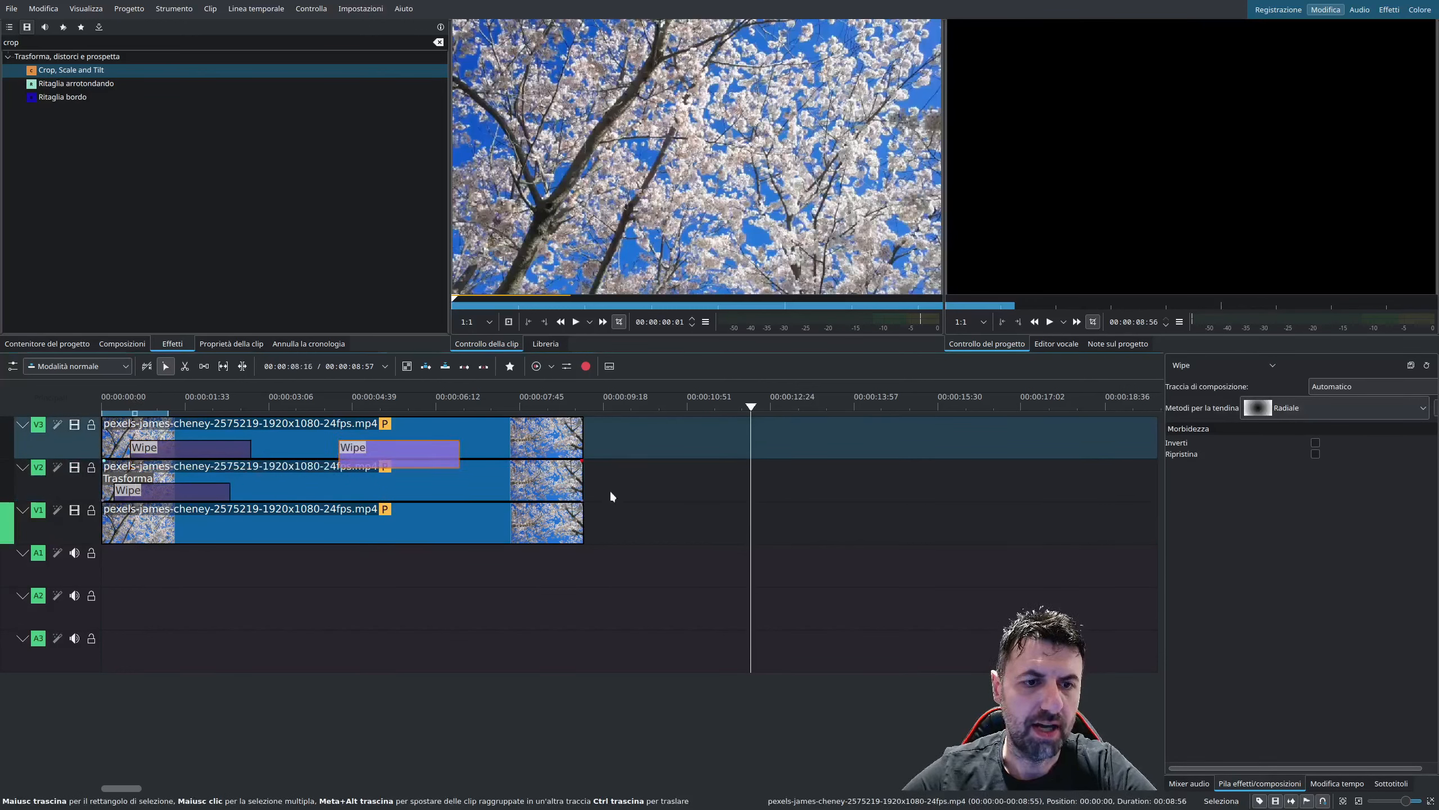
right_click(636, 482)
click(660, 488)
drag(671, 494, 341, 493)
Step: Place both duplicate wipes directly after the first ones on V3 and V2 and play back the sequence
drag(374, 448, 175, 453)
drag(319, 493, 240, 500)
click(1050, 322)
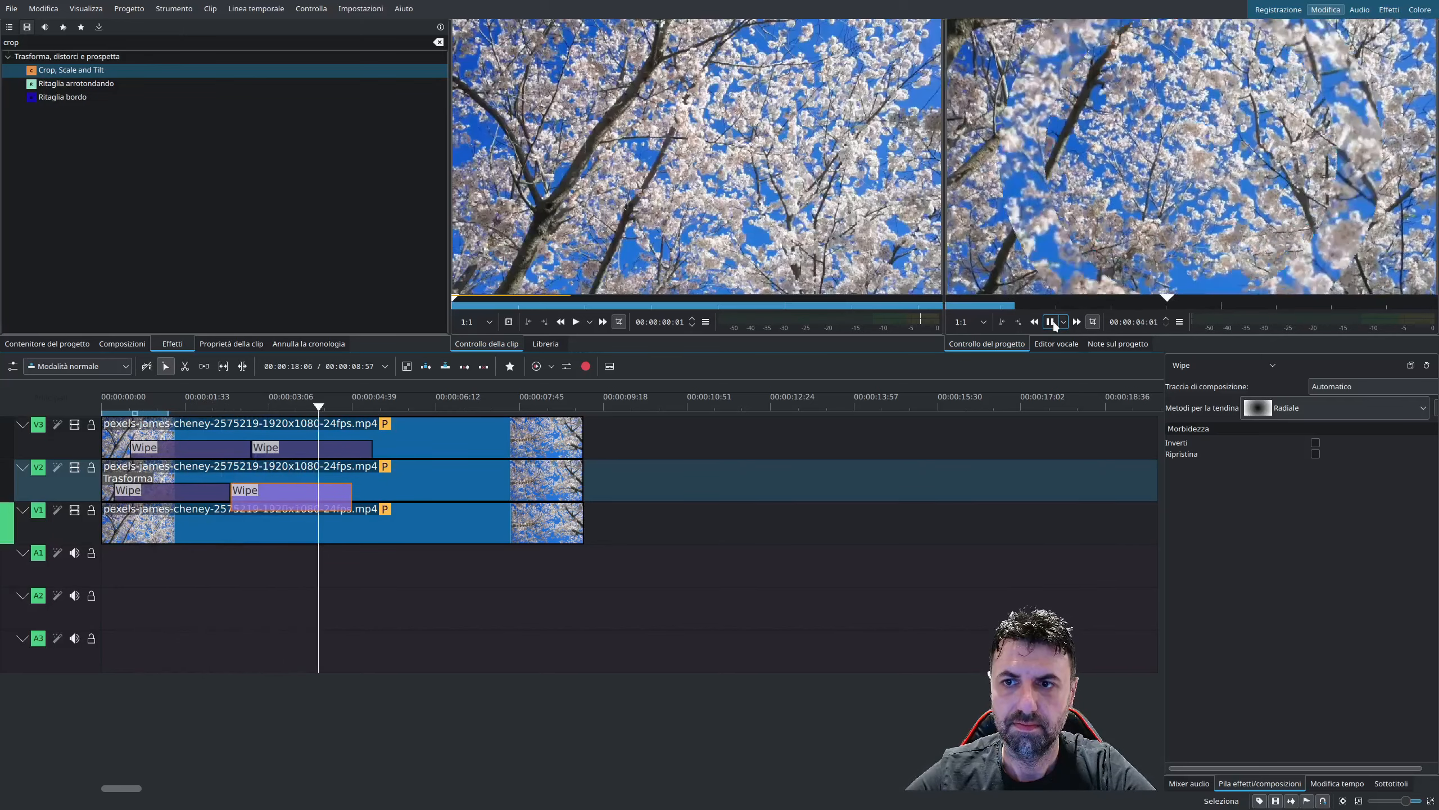
click(1050, 321)
Step: Set the wipe method of the second wipes on V2 and V3 to Quadrato
click(1332, 407)
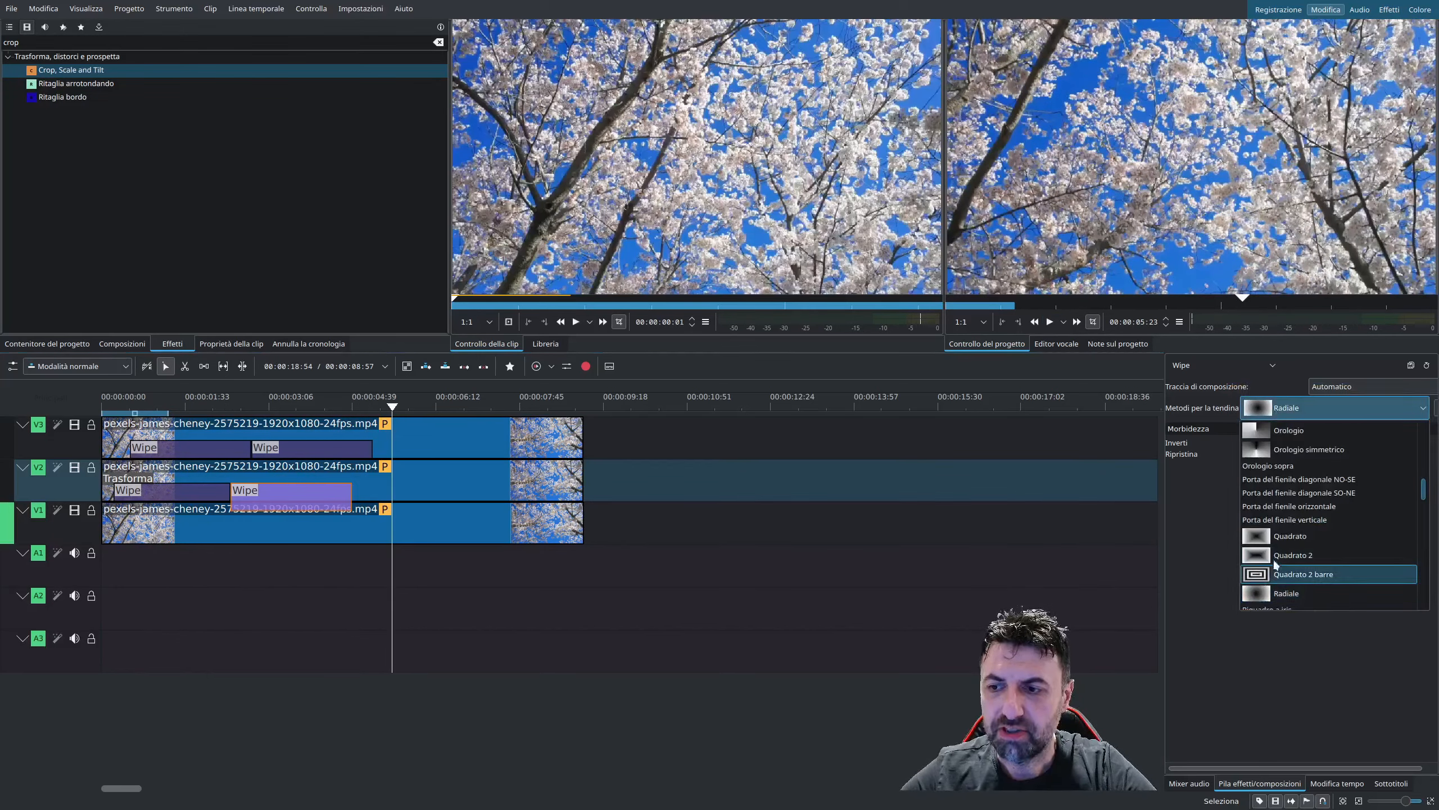
click(1286, 536)
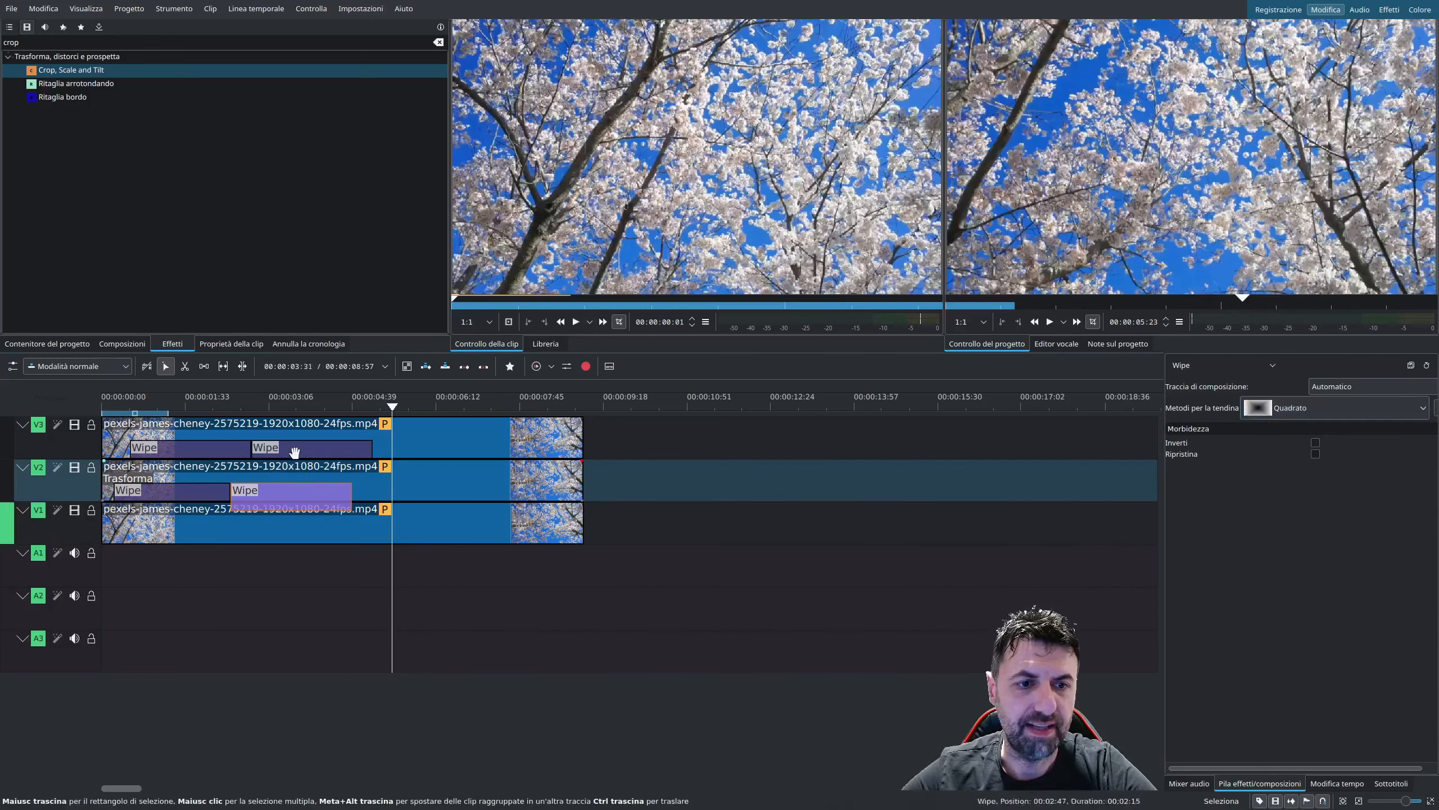
click(294, 452)
click(1261, 408)
click(1301, 537)
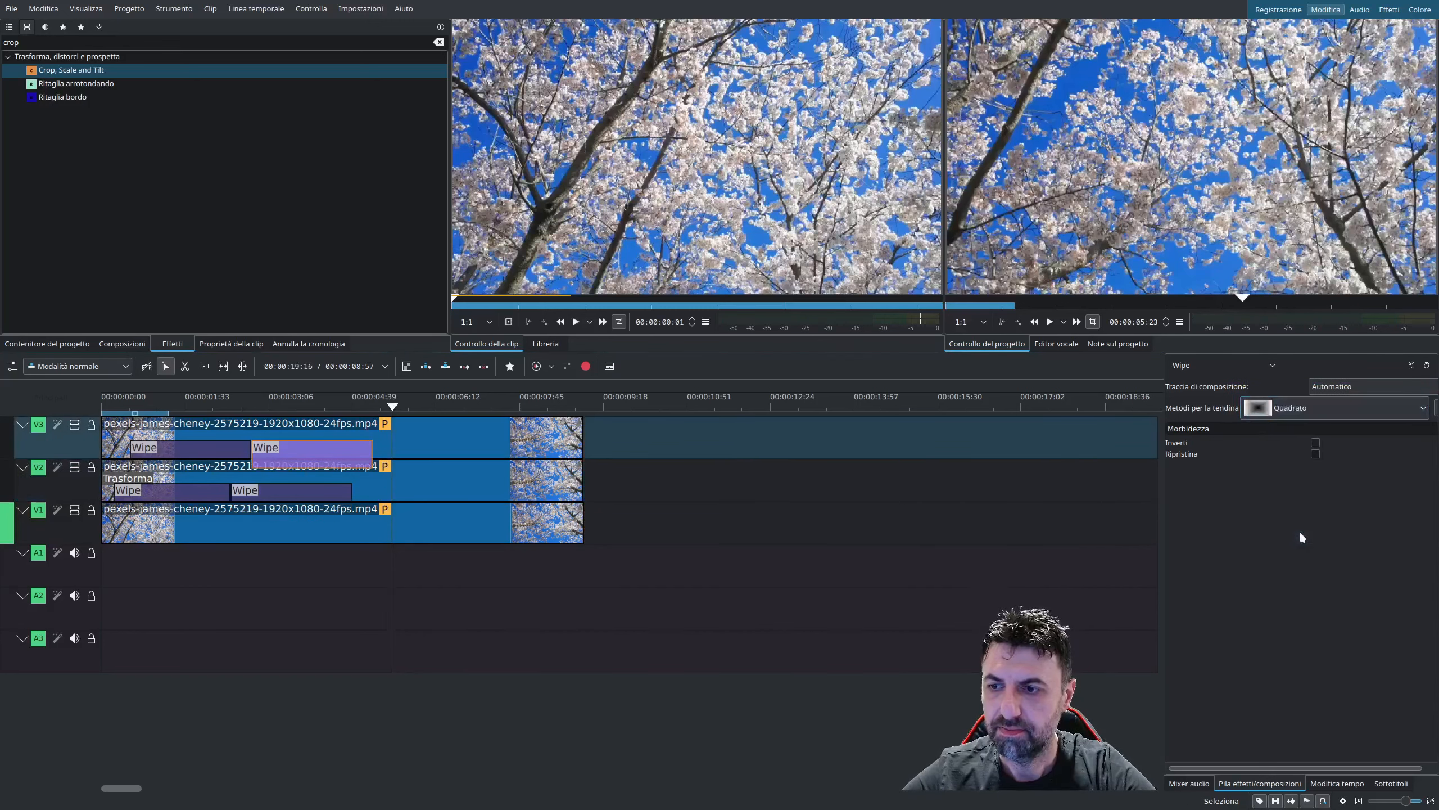
Step: Play back the sequence, set the wipe method of the second V2 wipe to Scoppio, and return to an earlier point
click(1050, 321)
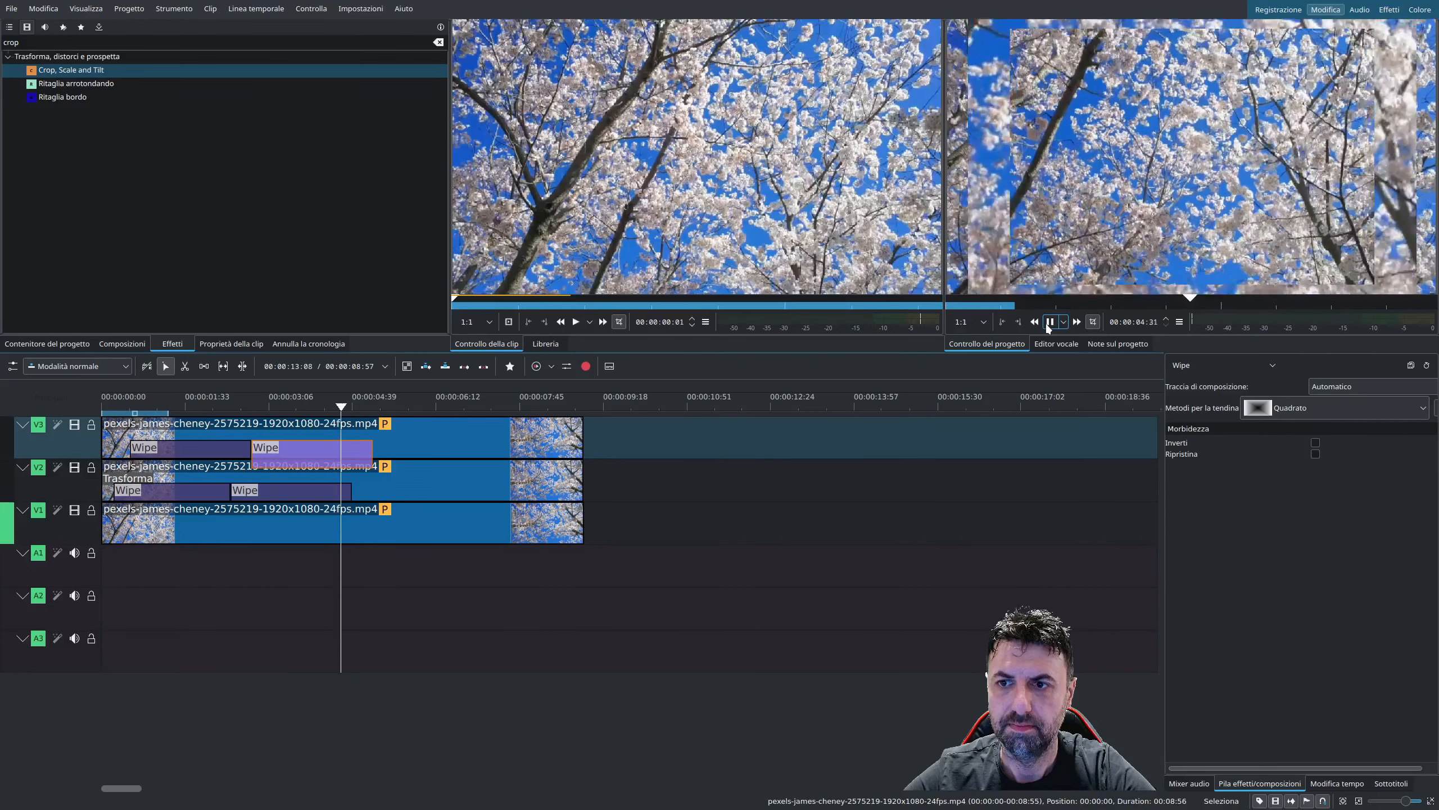
click(1050, 321)
click(292, 491)
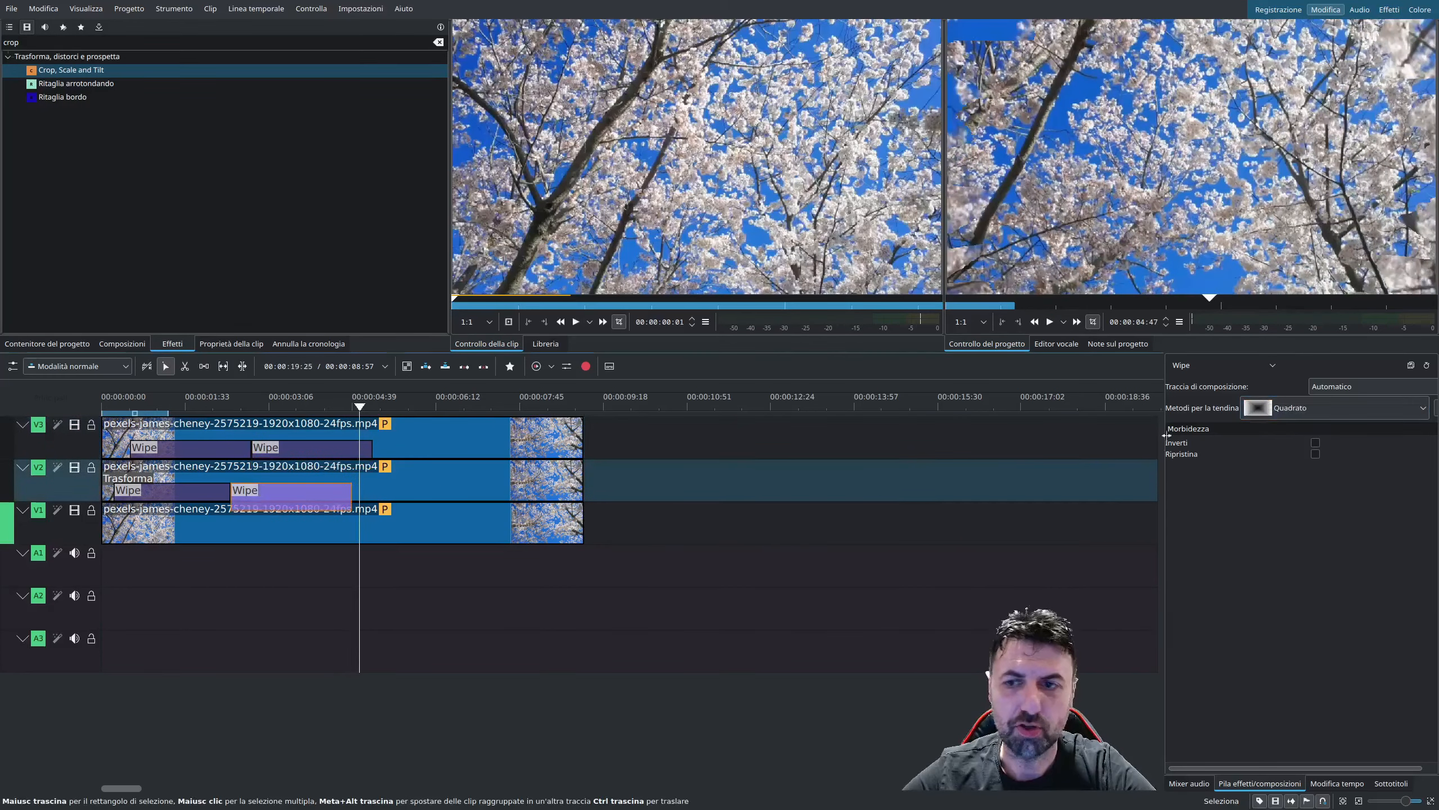
click(1332, 407)
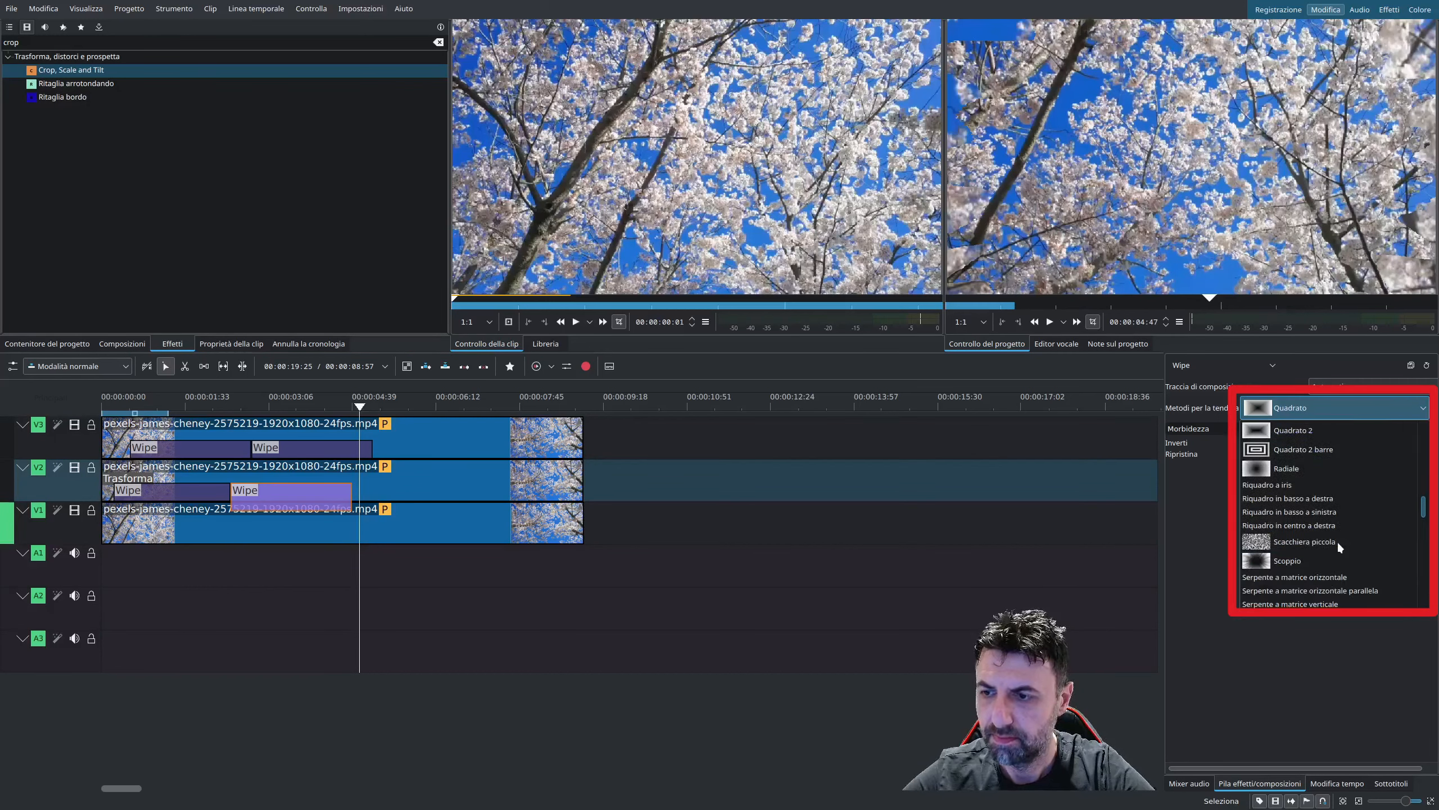
click(1292, 561)
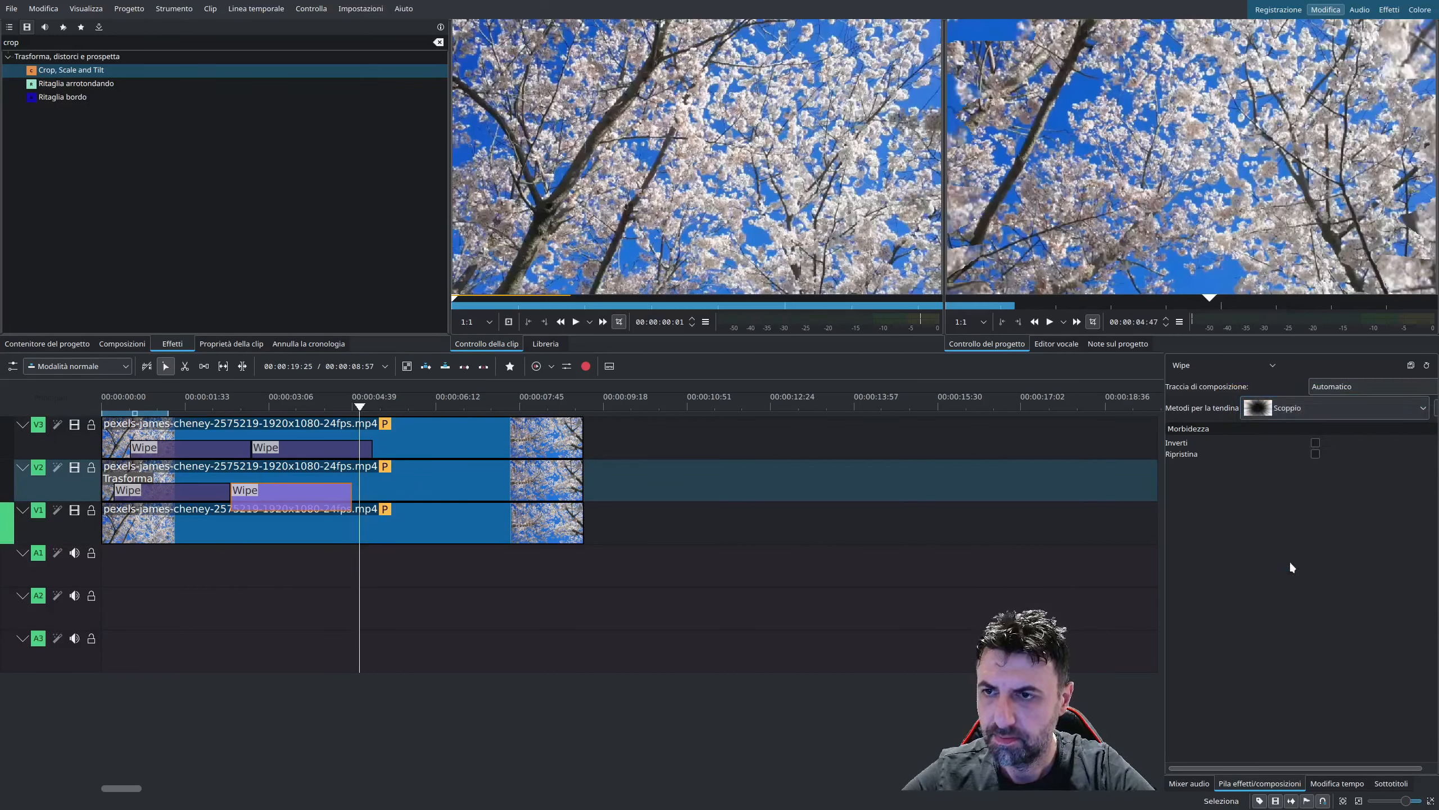
click(208, 404)
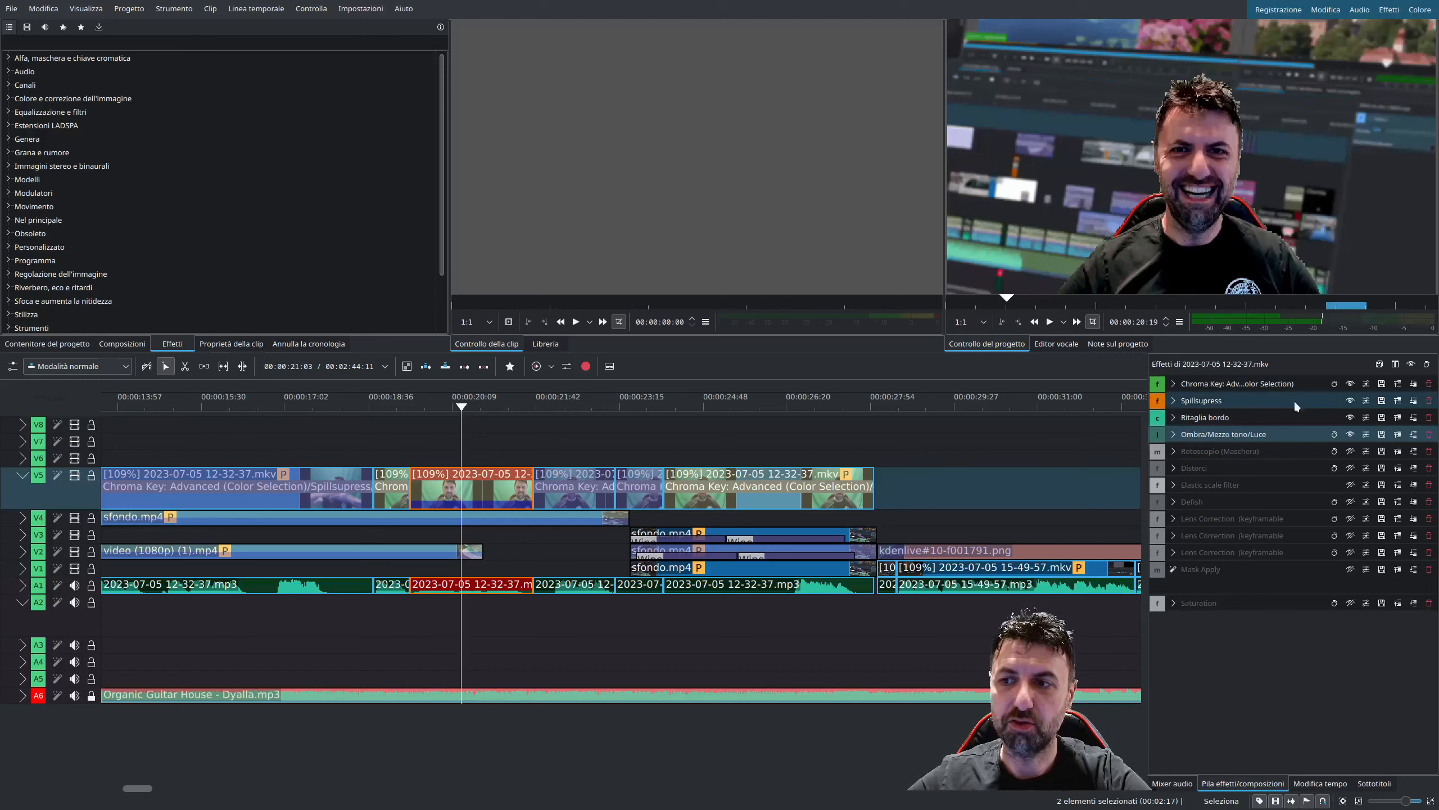
Step: Compare the selected V5 clip with and without Spillsupress, and enable its Rotoscopio (Maschera) and Distorci effects
click(1351, 400)
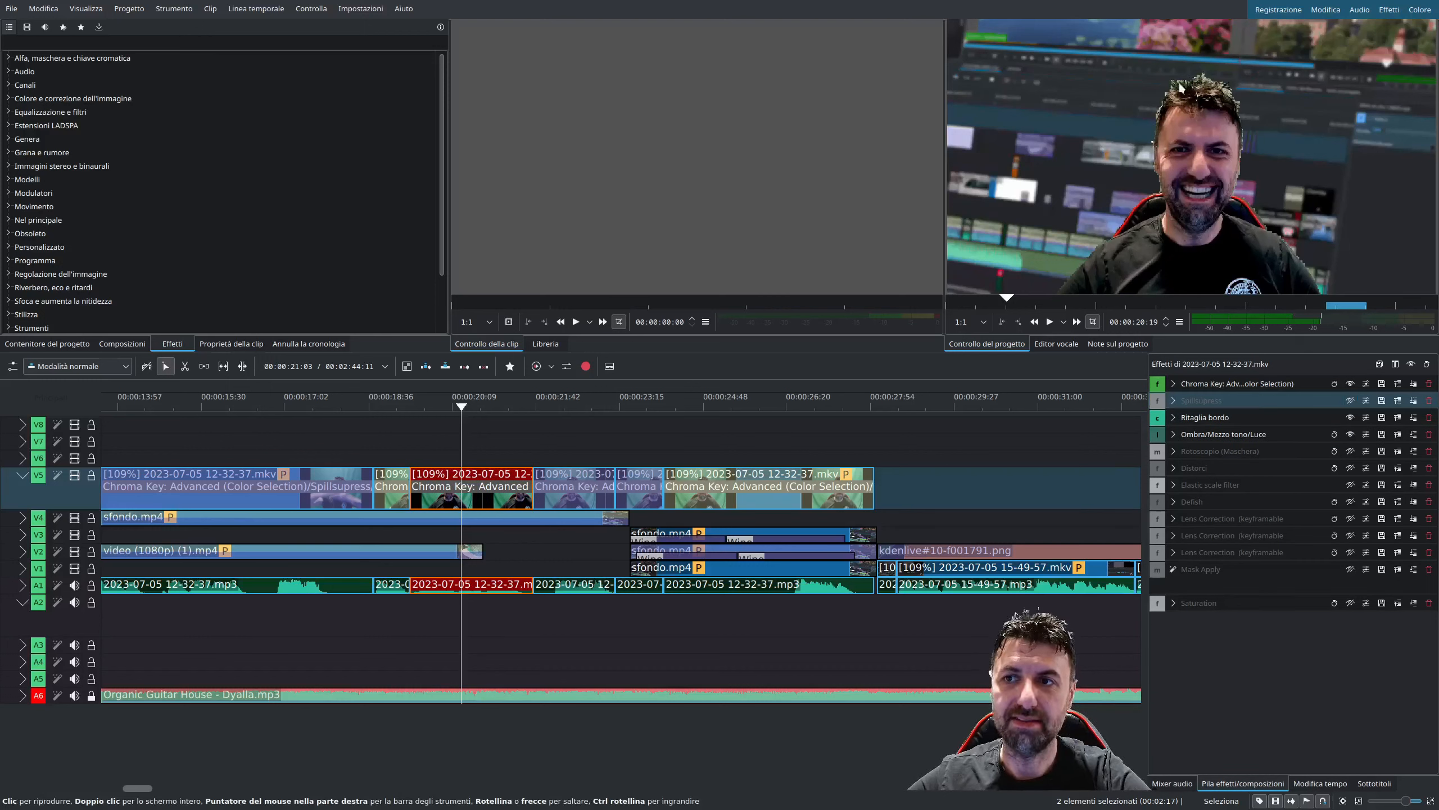
click(1350, 400)
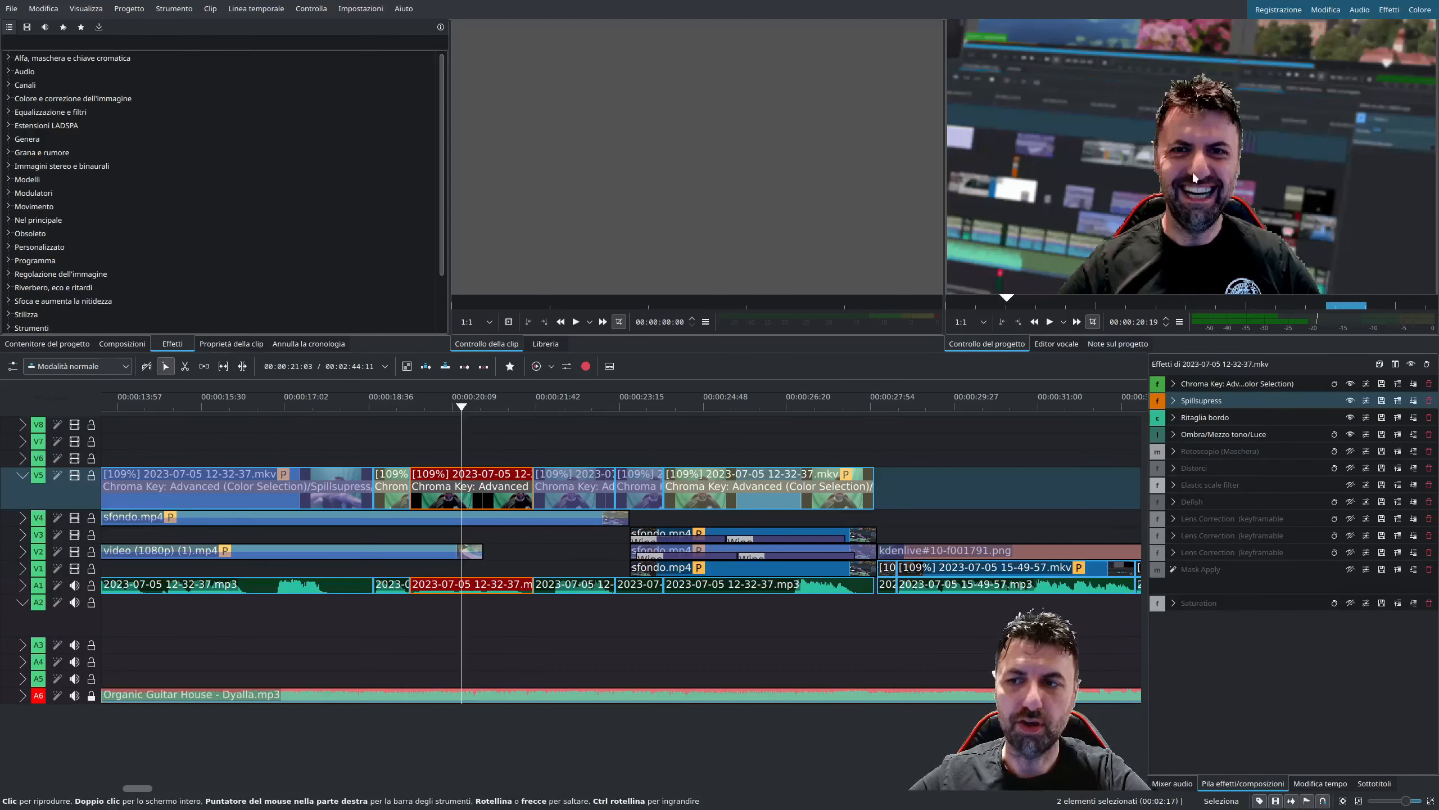
click(1349, 452)
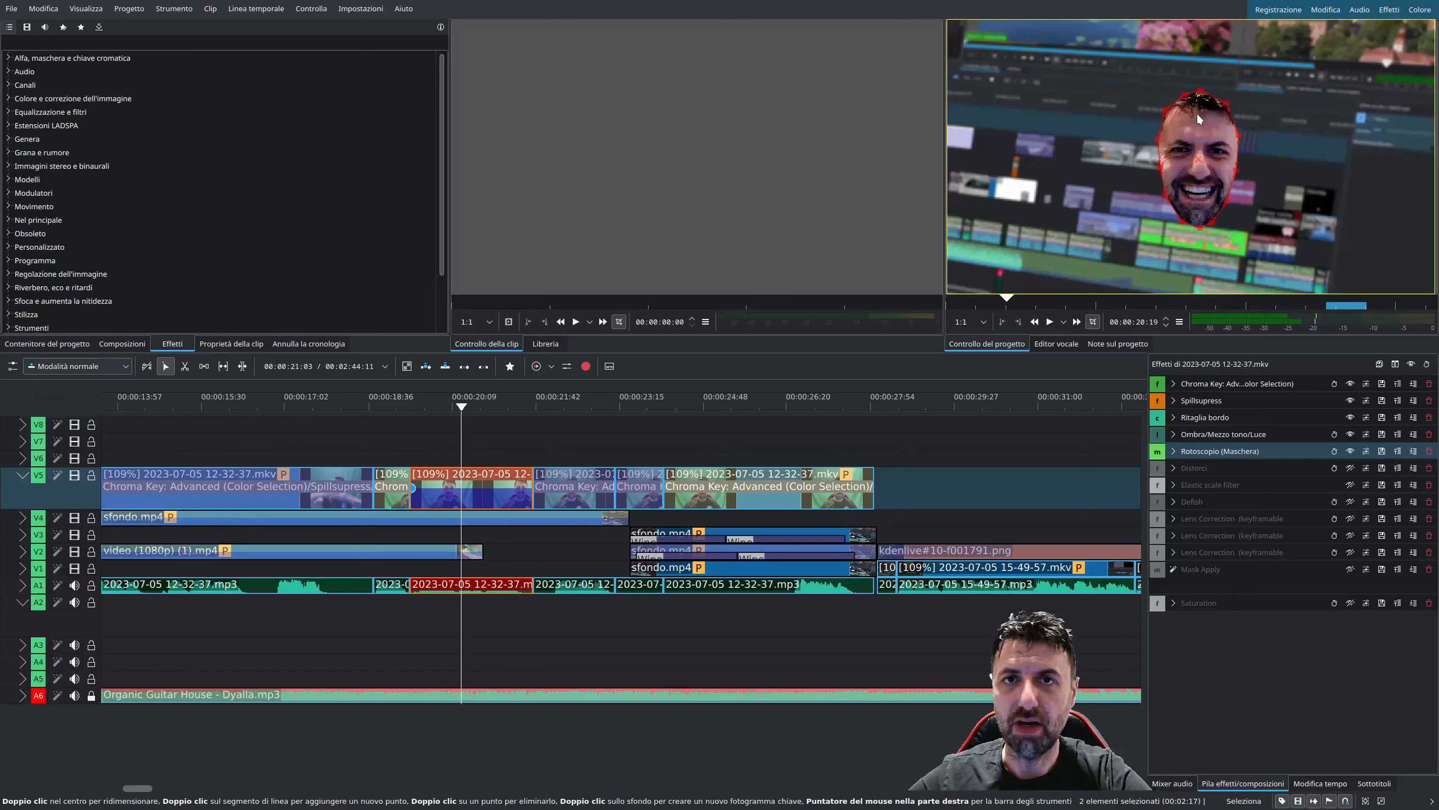
click(1350, 469)
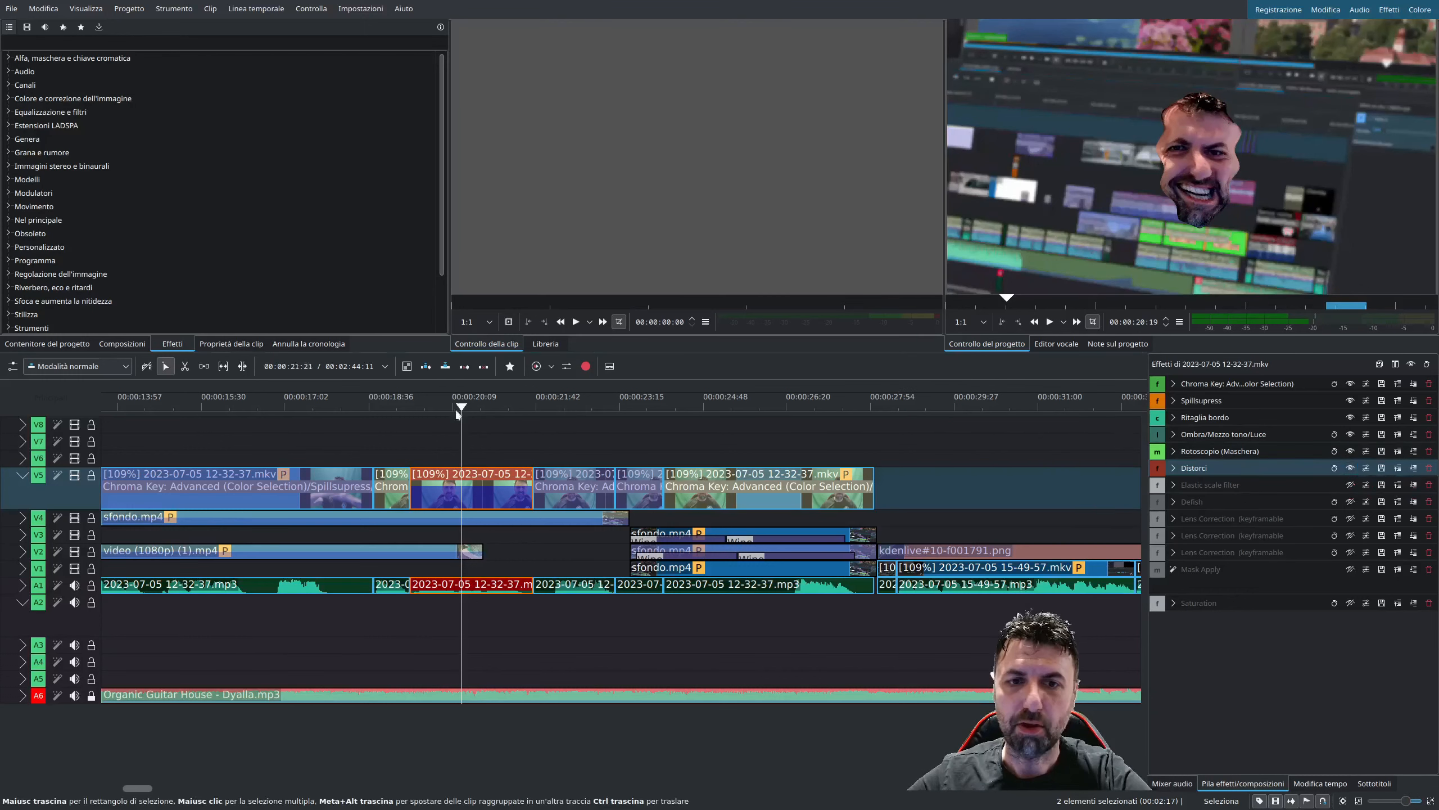
drag(454, 407, 504, 408)
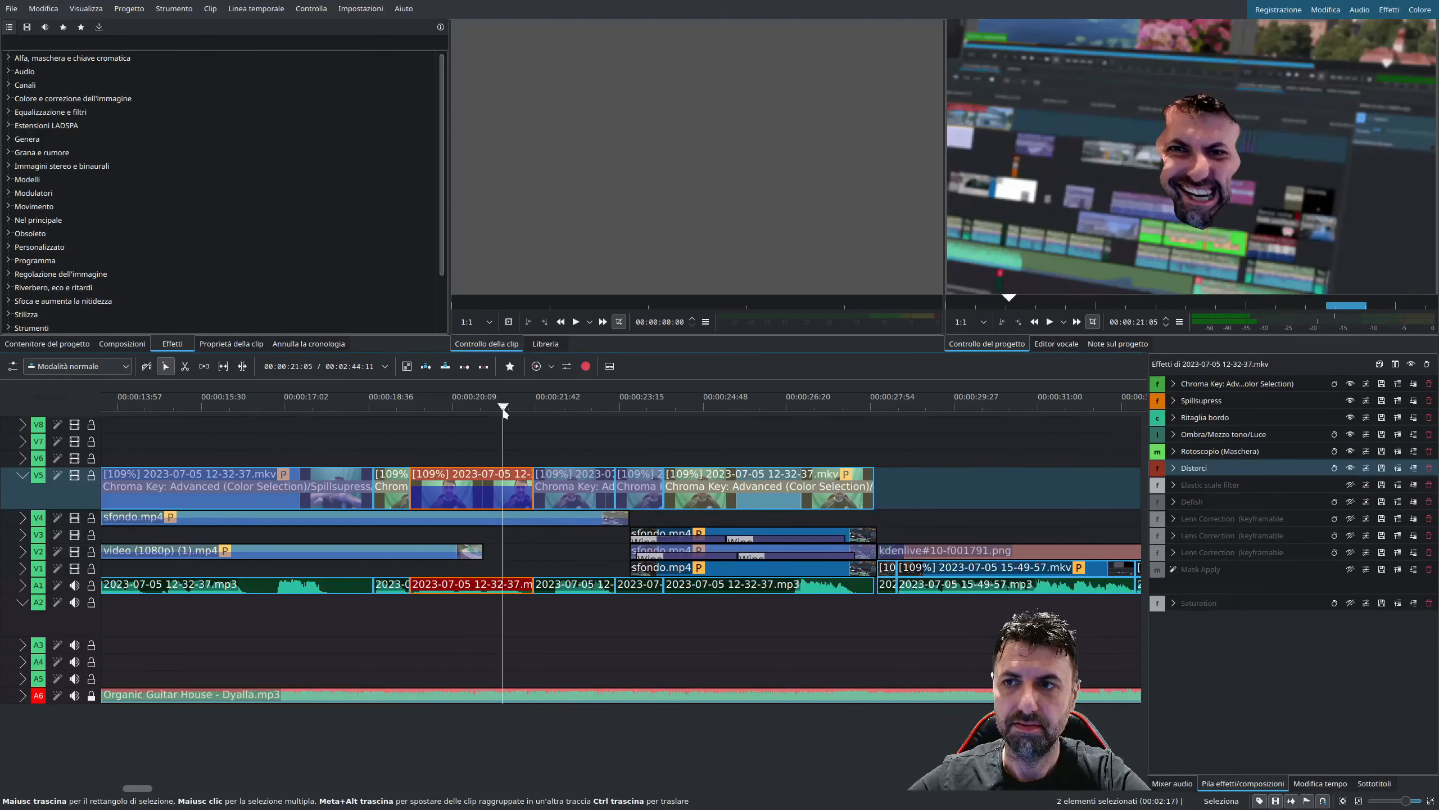
Step: Enable the Elastic scale filter on the V5 clip, adjust its Al centro value, and enable the Defish effect
click(1351, 486)
click(1173, 485)
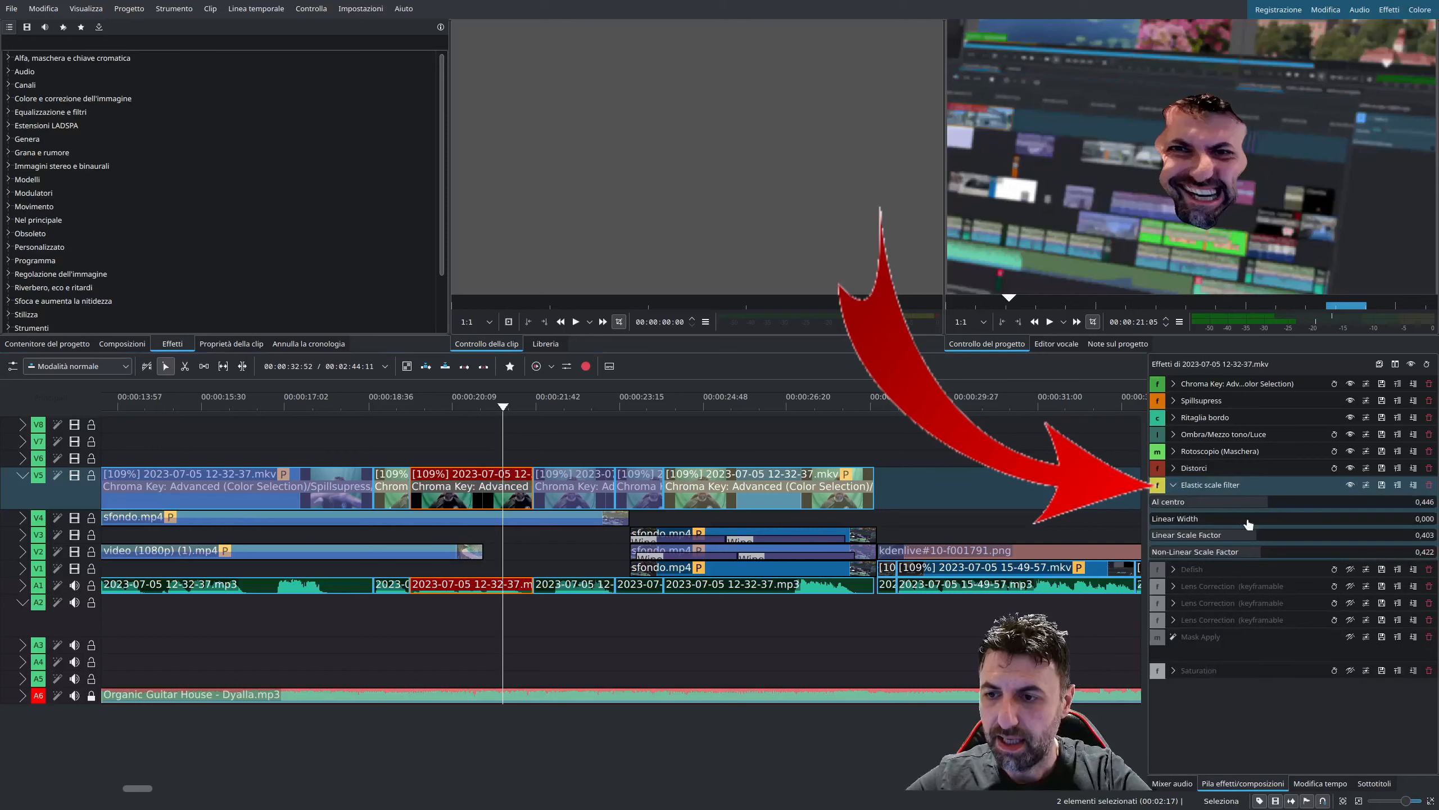
drag(1258, 508, 1209, 511)
mouse_move(1177, 507)
mouse_down()
mouse_move(1432, 503)
mouse_move(1247, 511)
mouse_move(1342, 524)
mouse_move(1151, 517)
mouse_up()
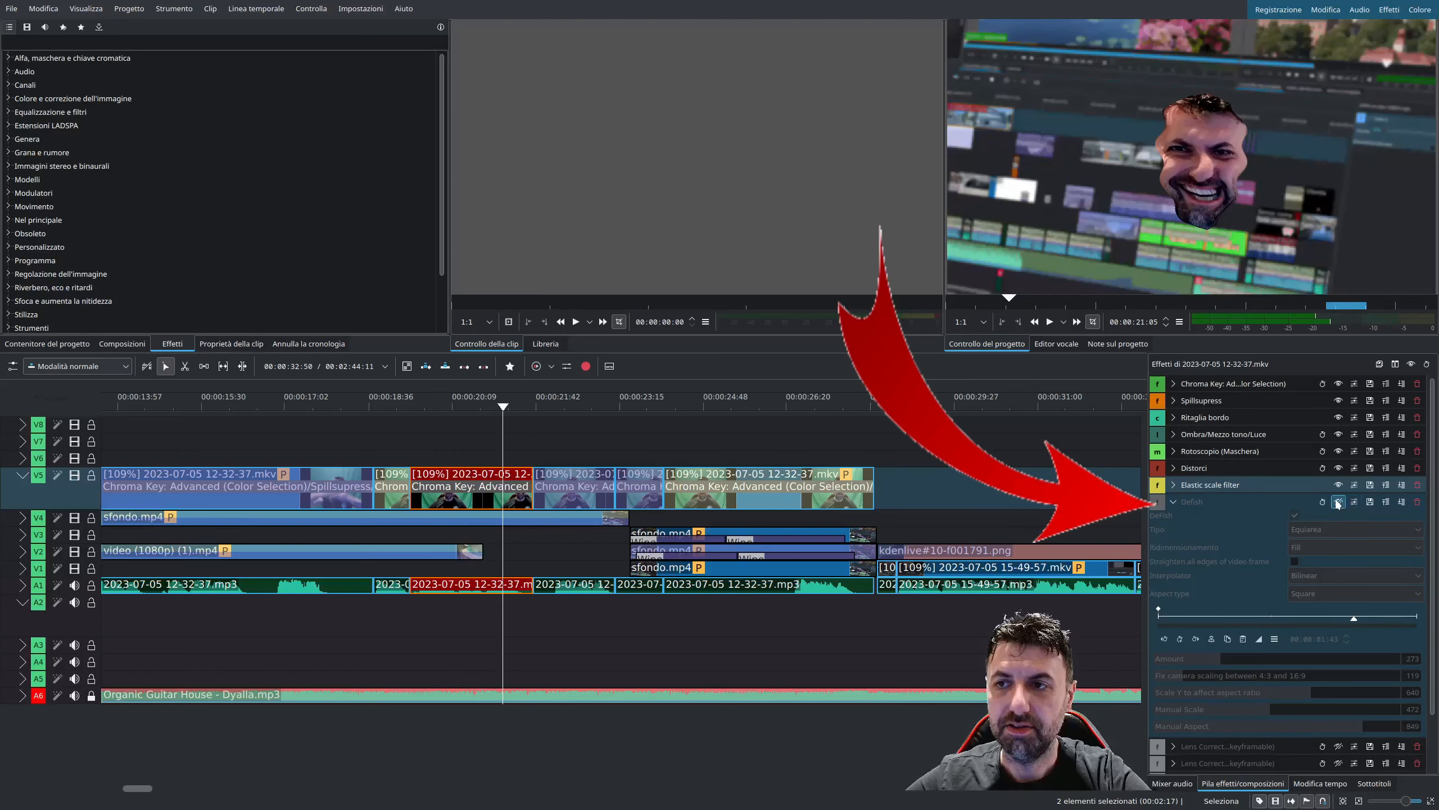
click(1338, 502)
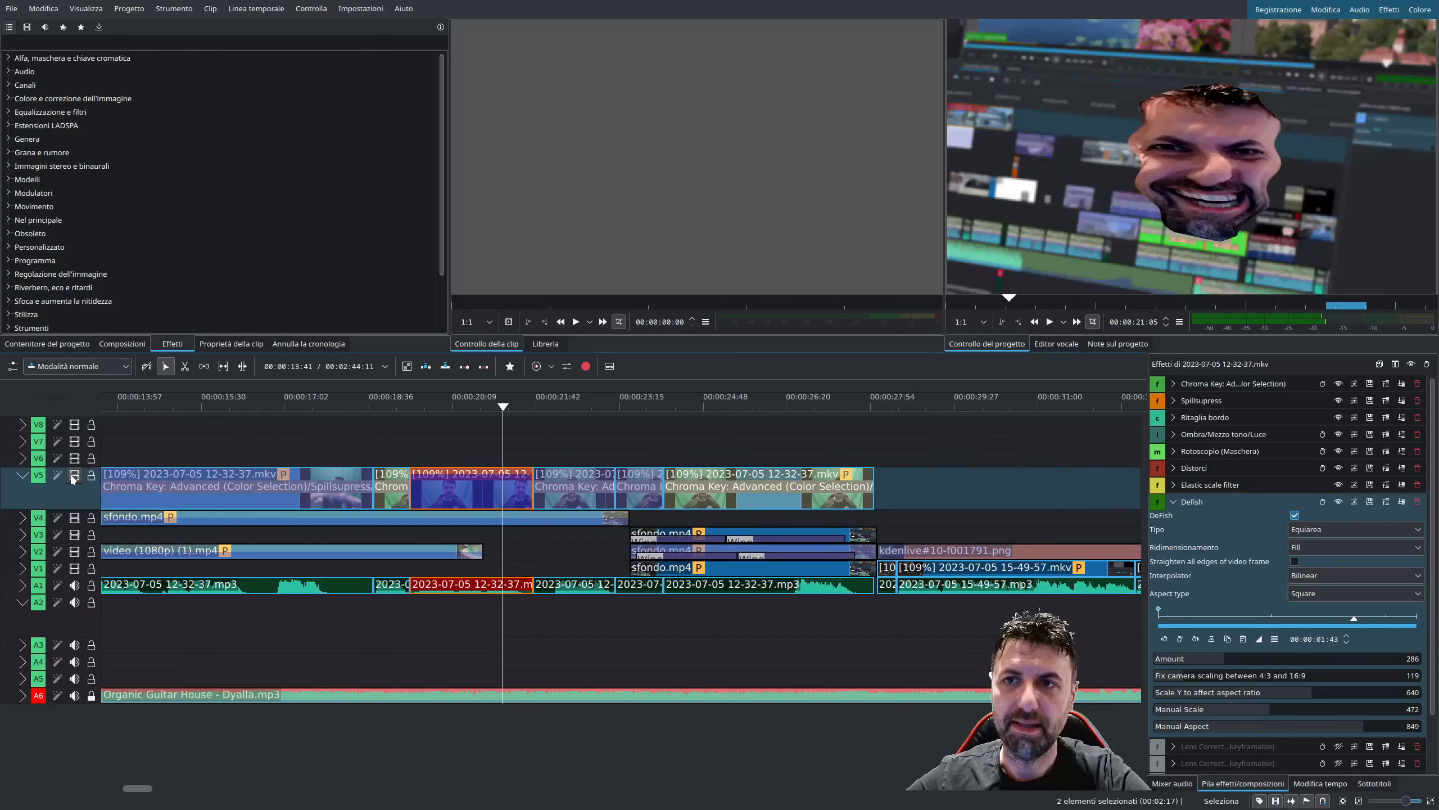
Step: With track V5 hidden, cut the V4 sfondo.mp4 clip at the playhead and try stronger Defish settings on the new piece
click(73, 477)
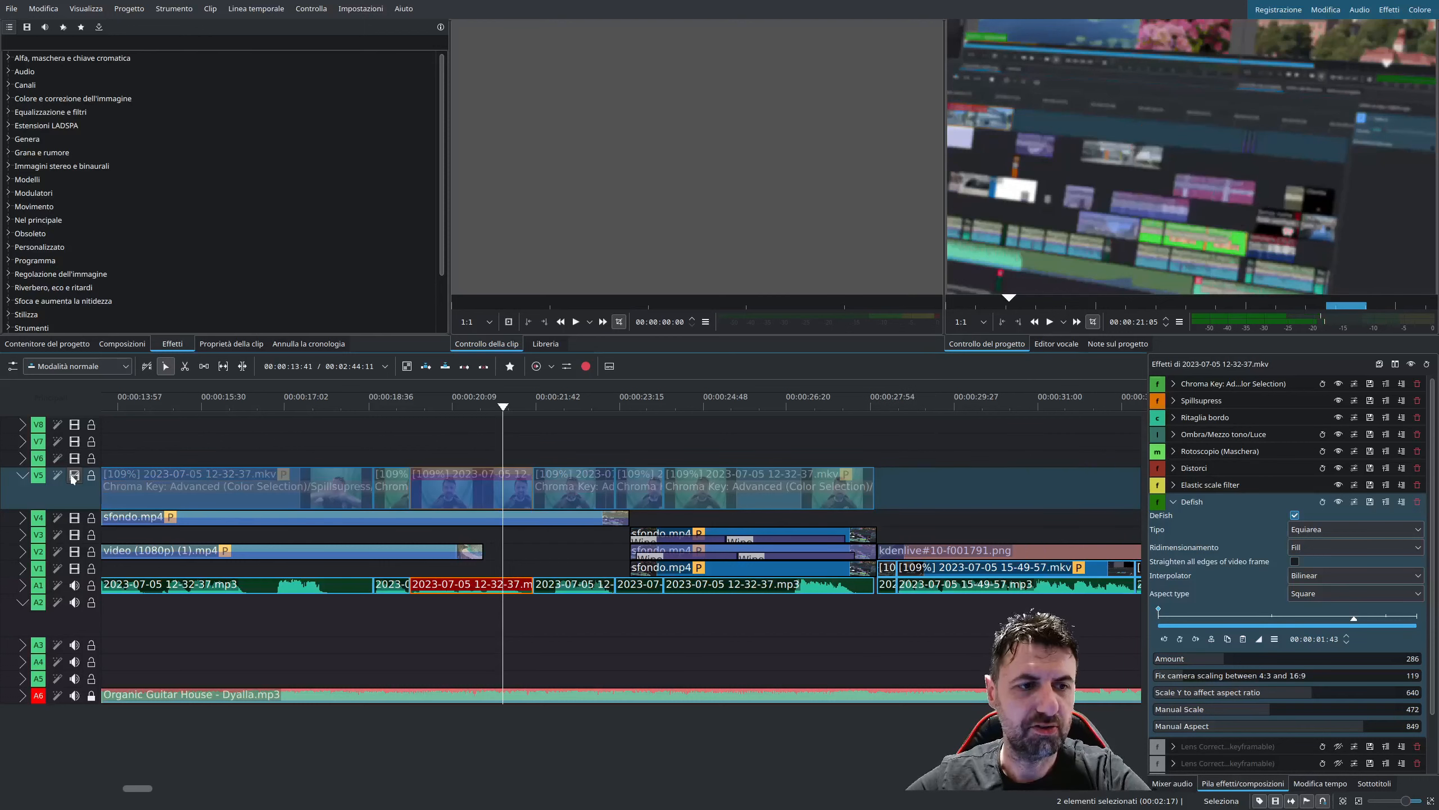
click(186, 366)
click(502, 518)
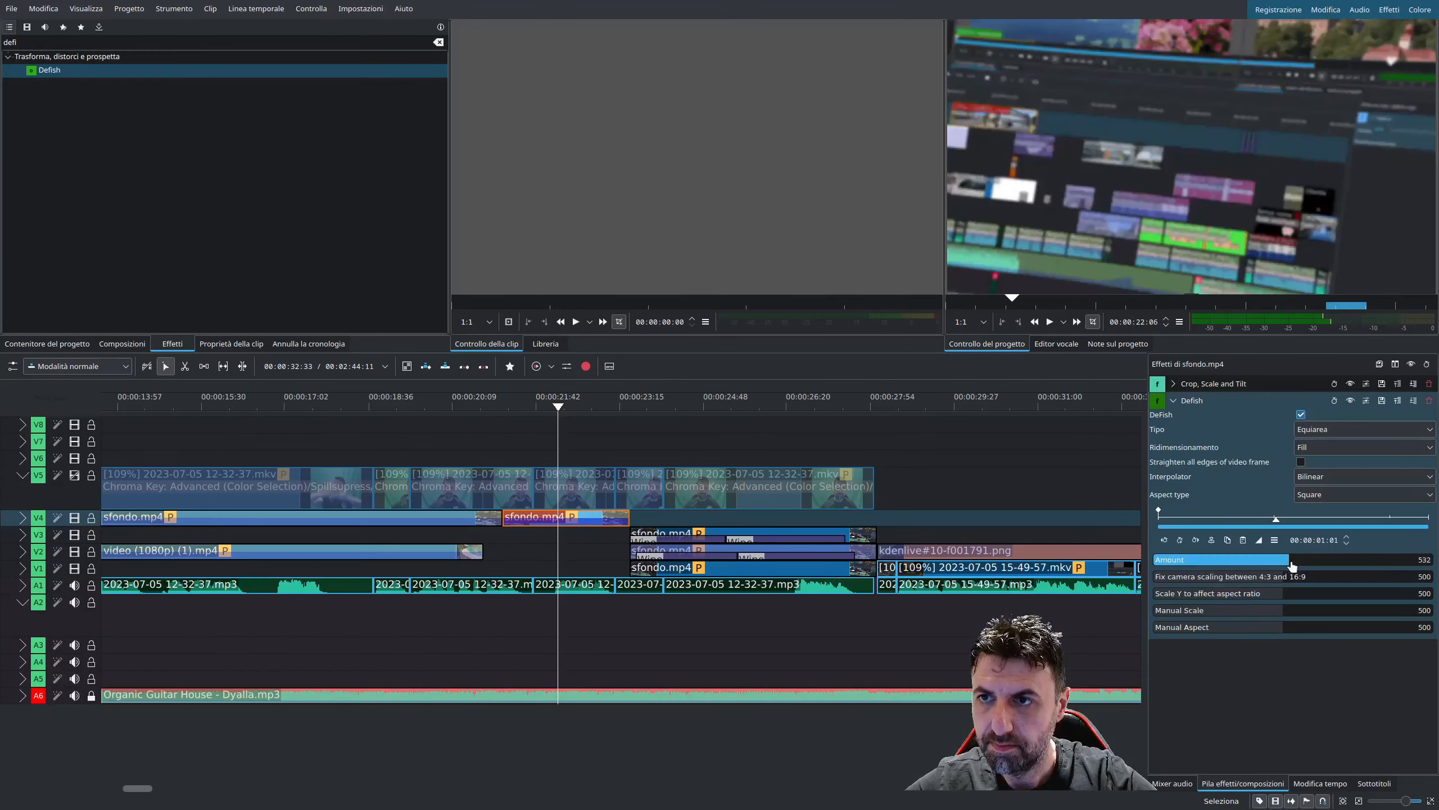
mouse_move(1291, 563)
mouse_down()
mouse_move(1392, 578)
mouse_move(1194, 574)
mouse_move(1355, 578)
mouse_move(1270, 574)
mouse_up()
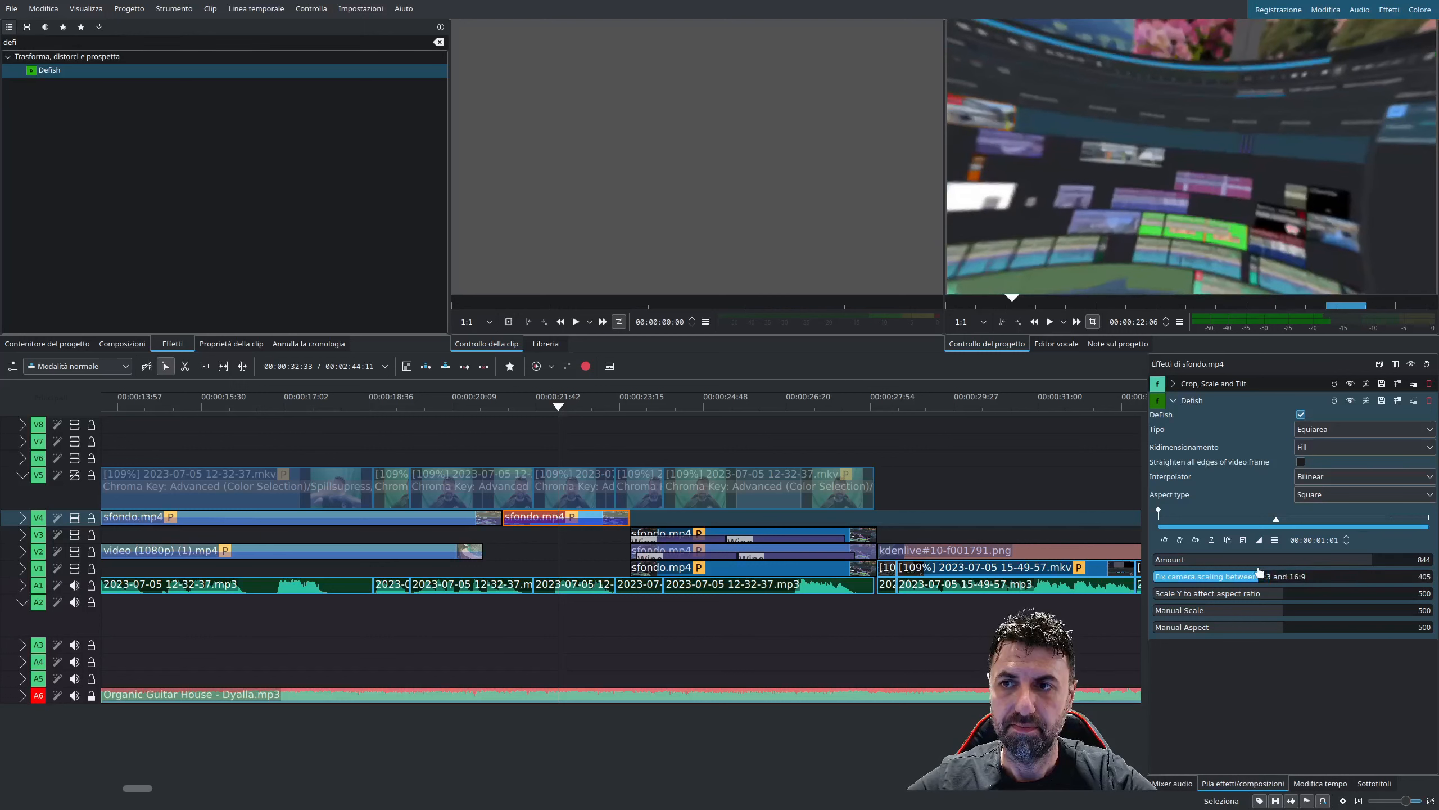
Step: Replace Defish with Lens Correction (keyframable) on the second V4 sfondo.mp4 piece and lower its Center correction
click(1429, 400)
click(41, 43)
key(BackSpace)
key(BackSpace)
key(BackSpace)
key(BackSpace)
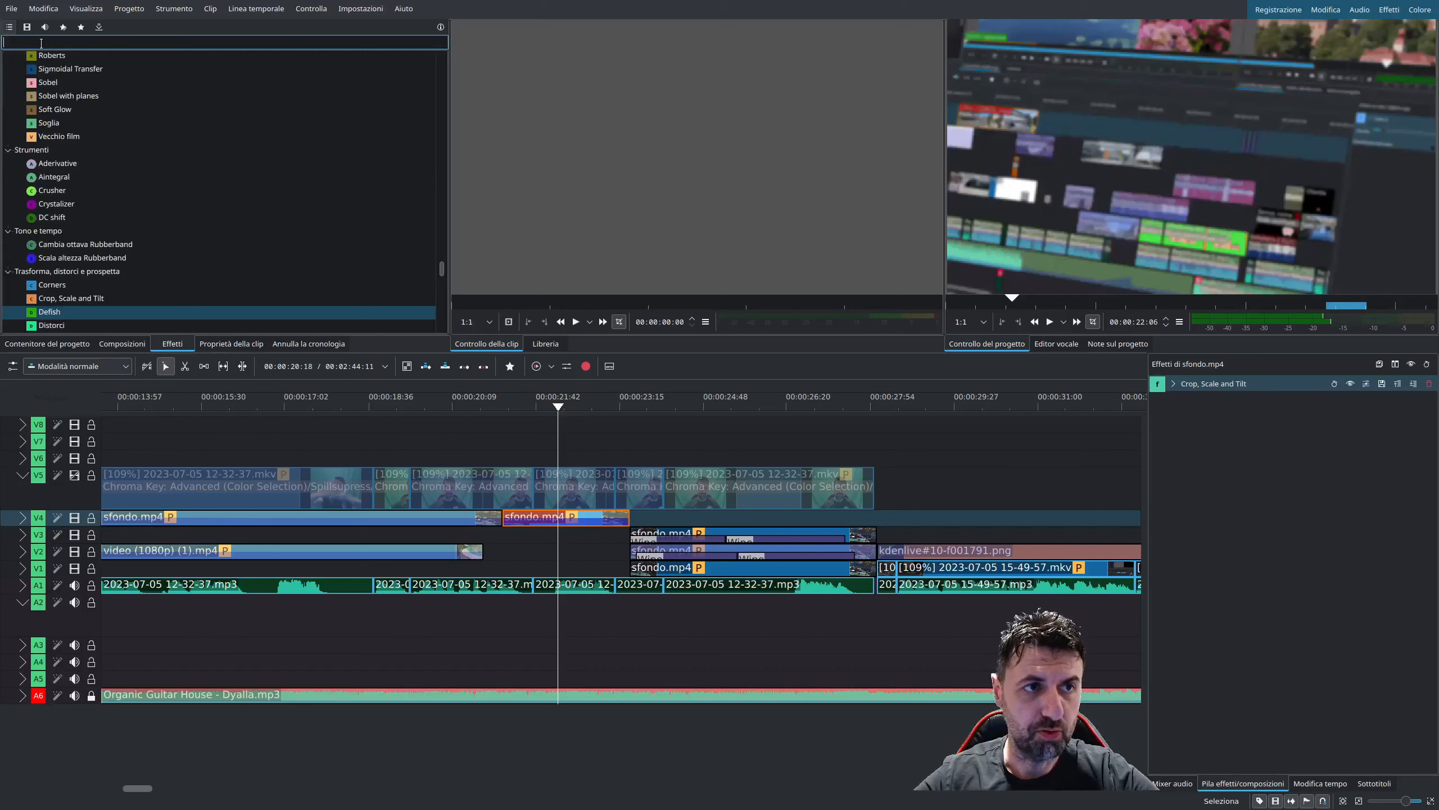
text(lens corr)
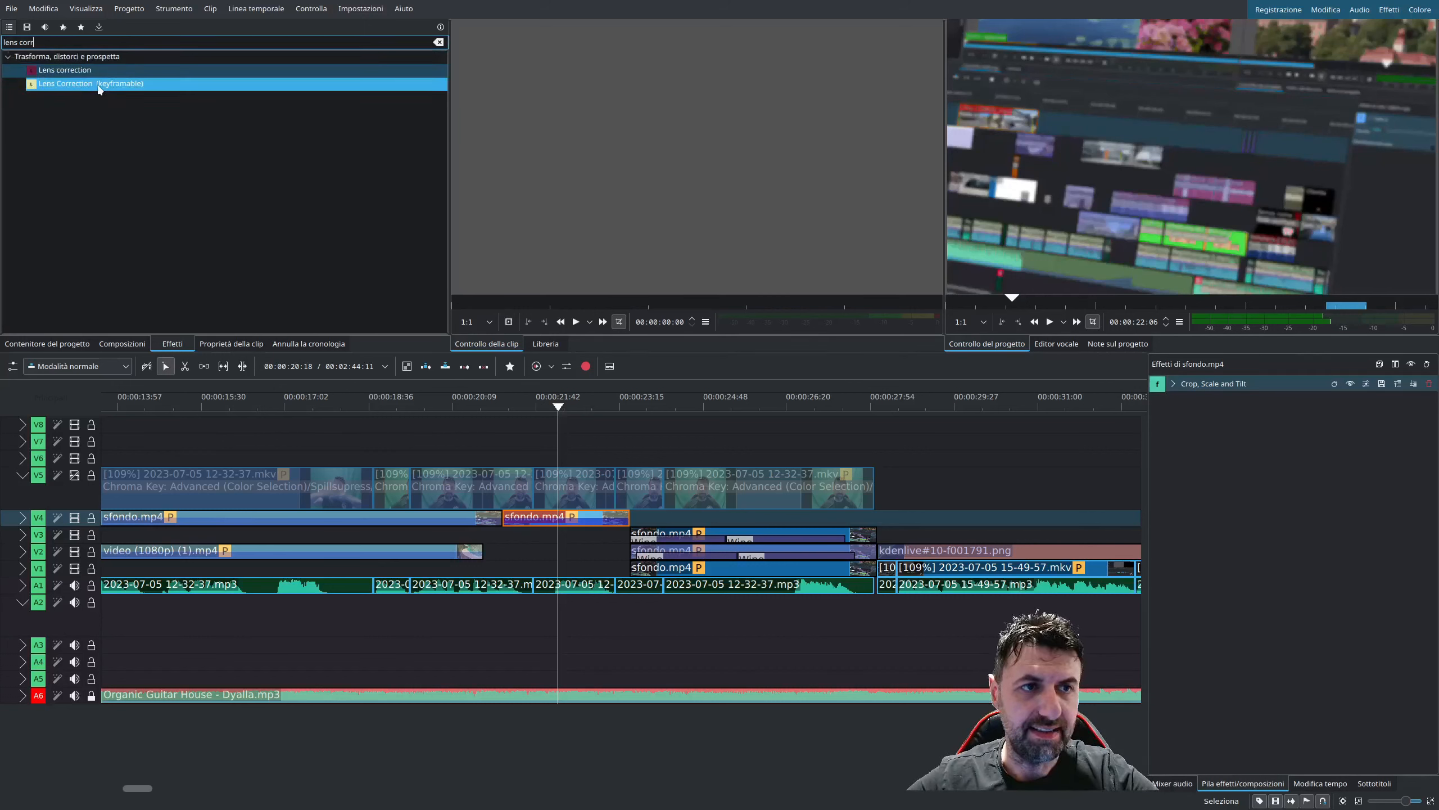
drag(100, 88, 564, 517)
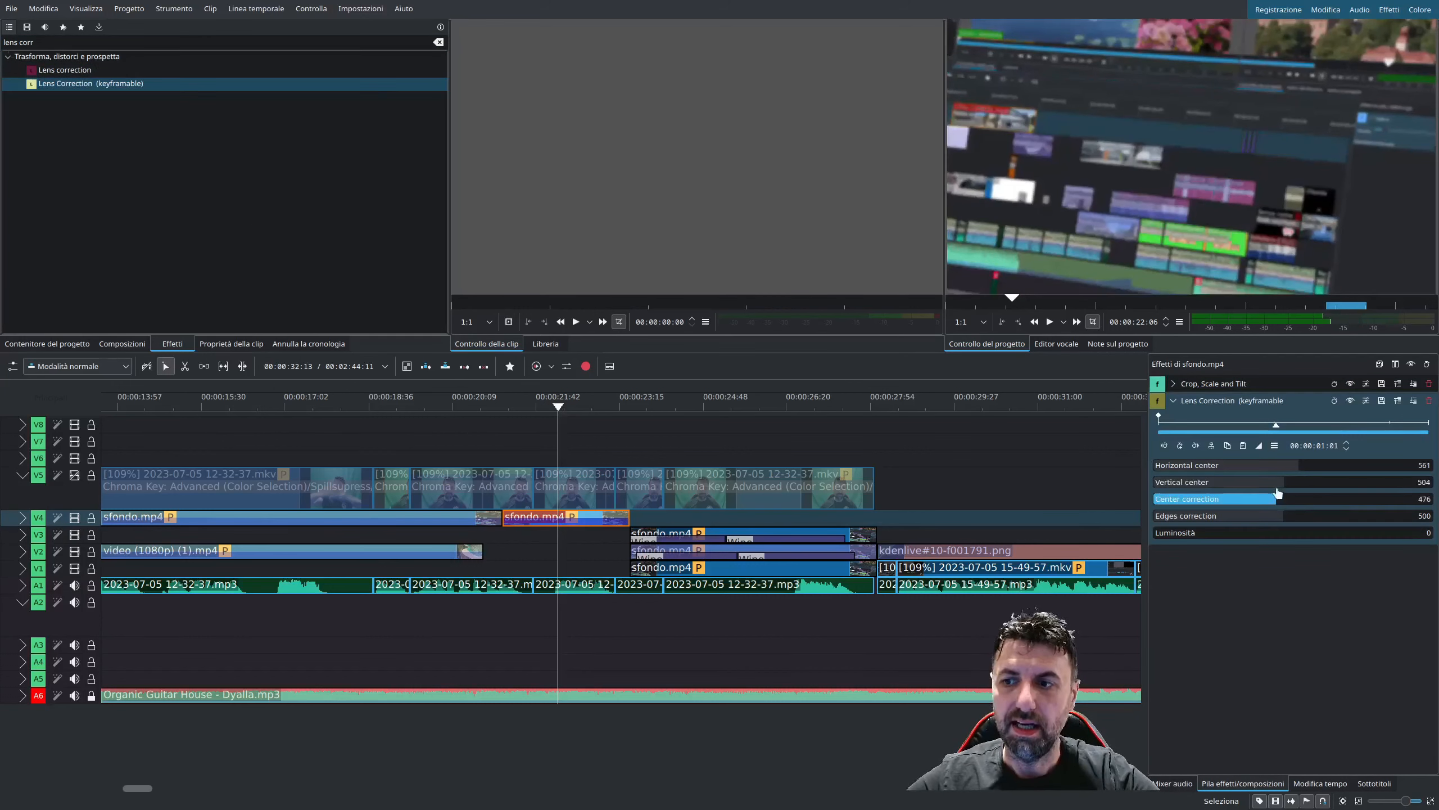
mouse_move(1283, 498)
mouse_down()
mouse_move(1333, 497)
mouse_move(1219, 495)
mouse_move(1307, 483)
mouse_move(1261, 482)
mouse_up()
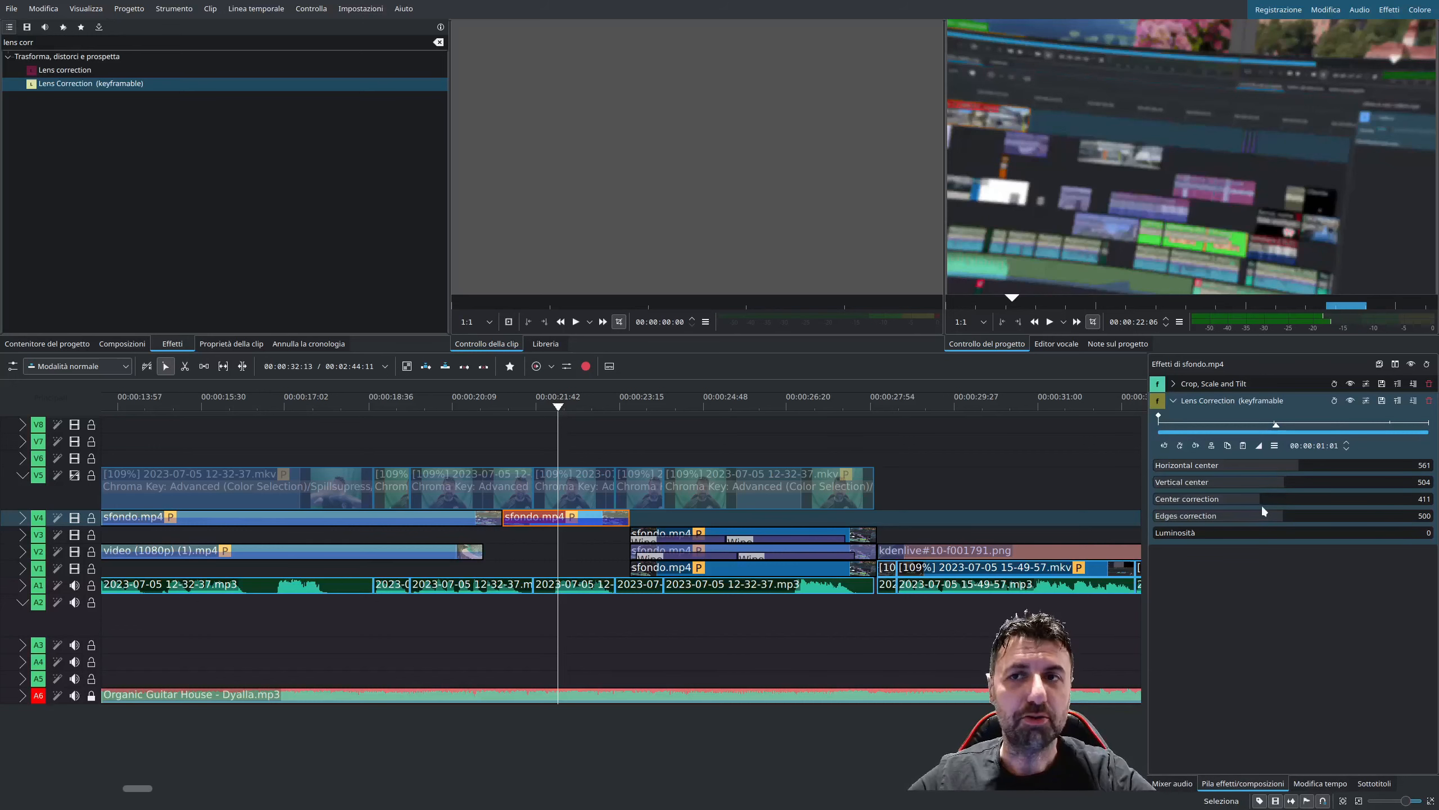
drag(1233, 501, 1207, 519)
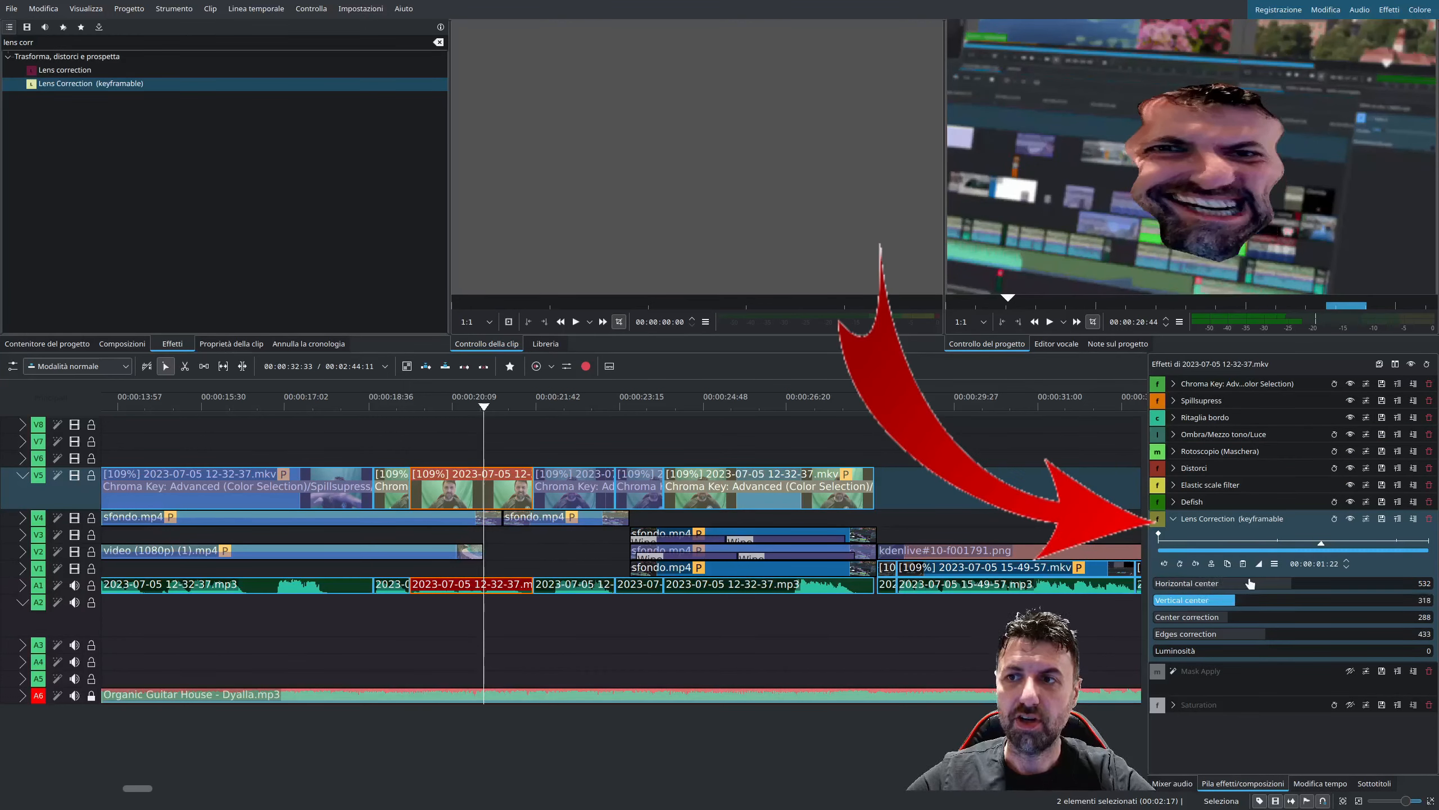
Step: Vary the vertical and horizontal center of the V5 clip's Lens Correction, and enable its Mask Apply and Saturation effects
drag(1251, 600, 1406, 608)
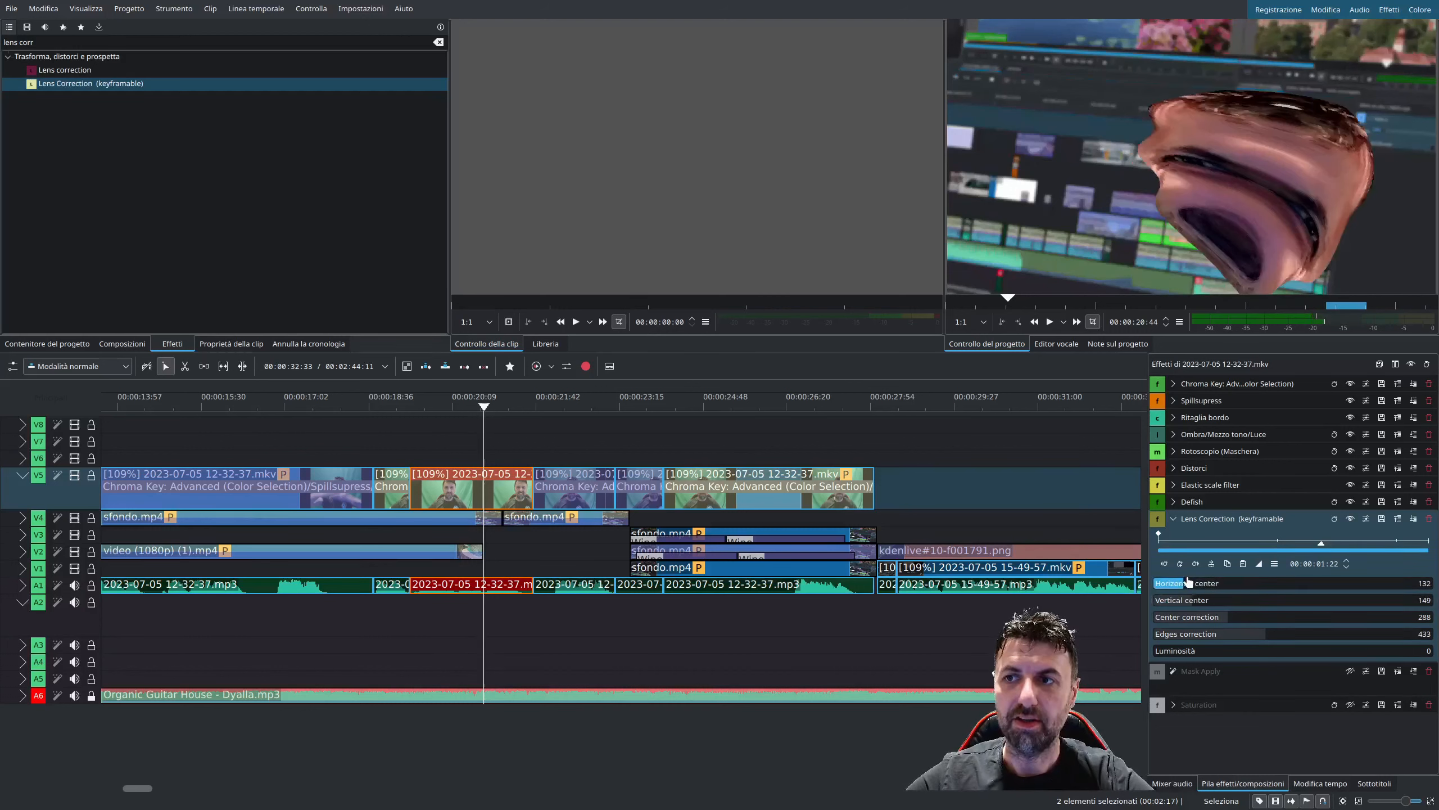
drag(1189, 582, 1220, 579)
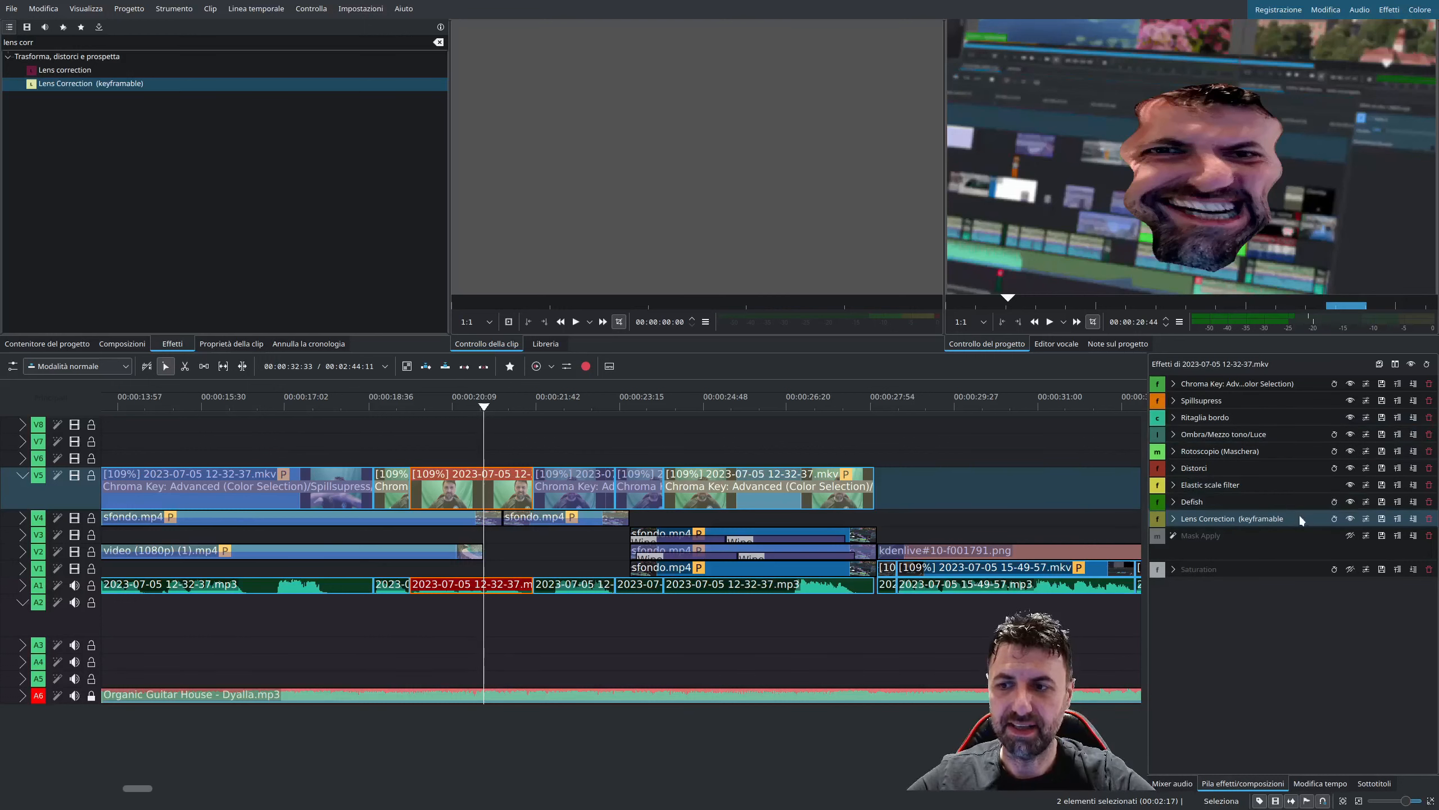
click(1351, 534)
click(1351, 569)
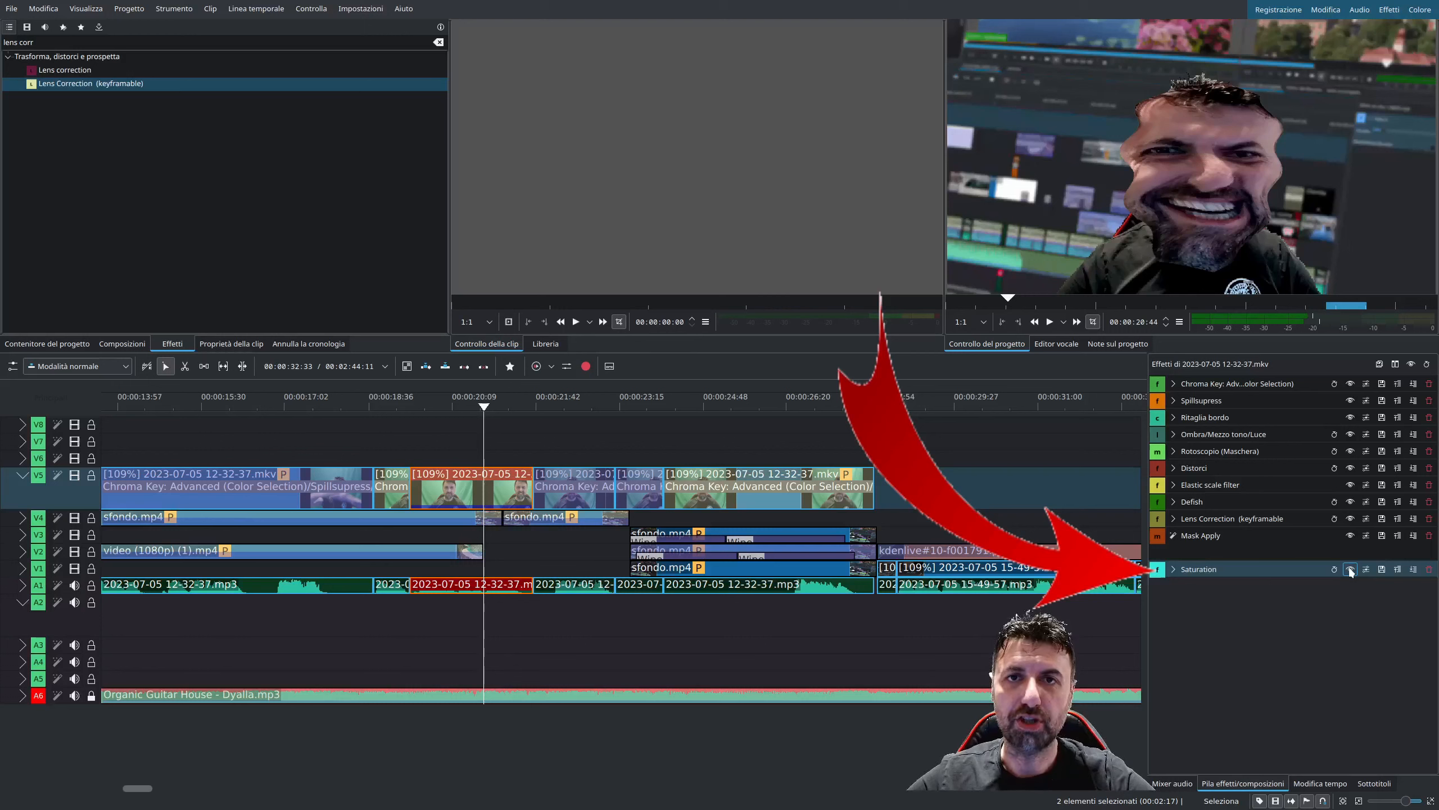